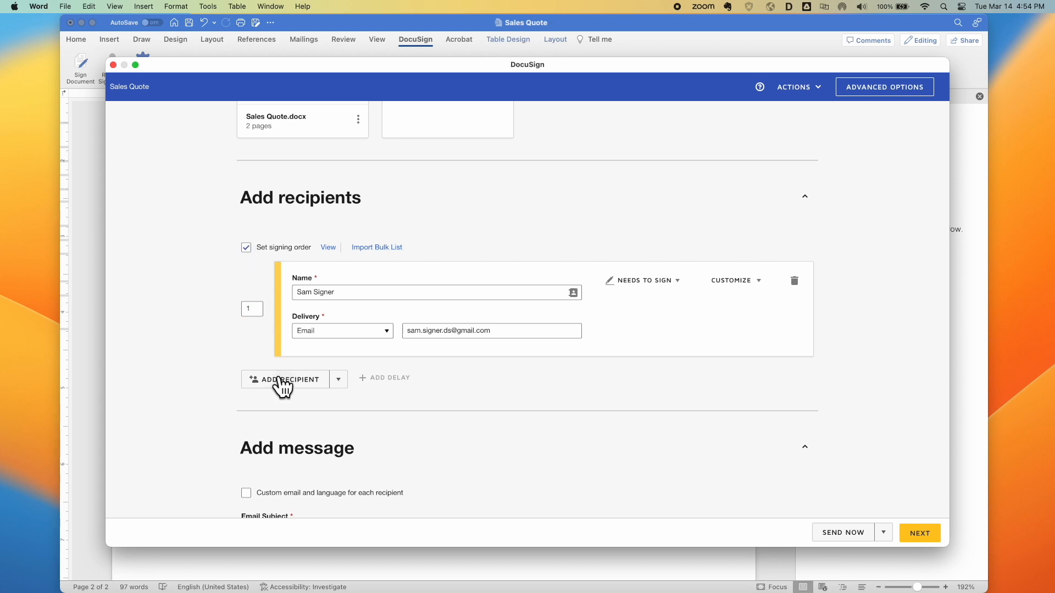
# Add a saved contact as the second signer and set the email message 'Watch how easy this is!'
pyautogui.click(362, 421)
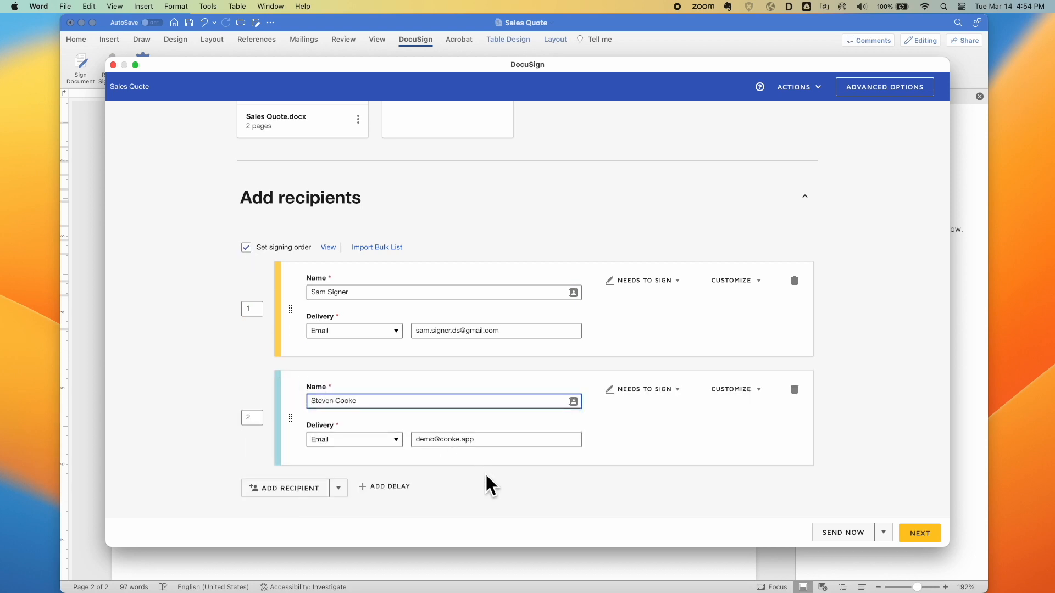
pyautogui.scroll(-5, 485, 474)
pyautogui.click(413, 479)
pyautogui.write('Watch how easy this')
# Place Full Name, Signature and Date Signed fields on the page 2 Customer line
pyautogui.click(917, 534)
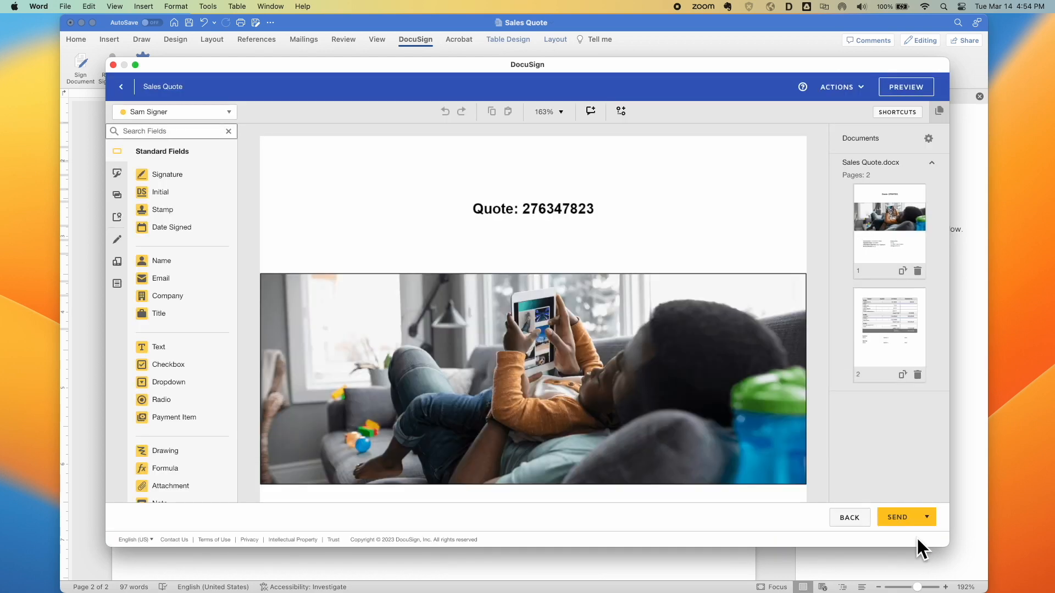
pyautogui.click(889, 347)
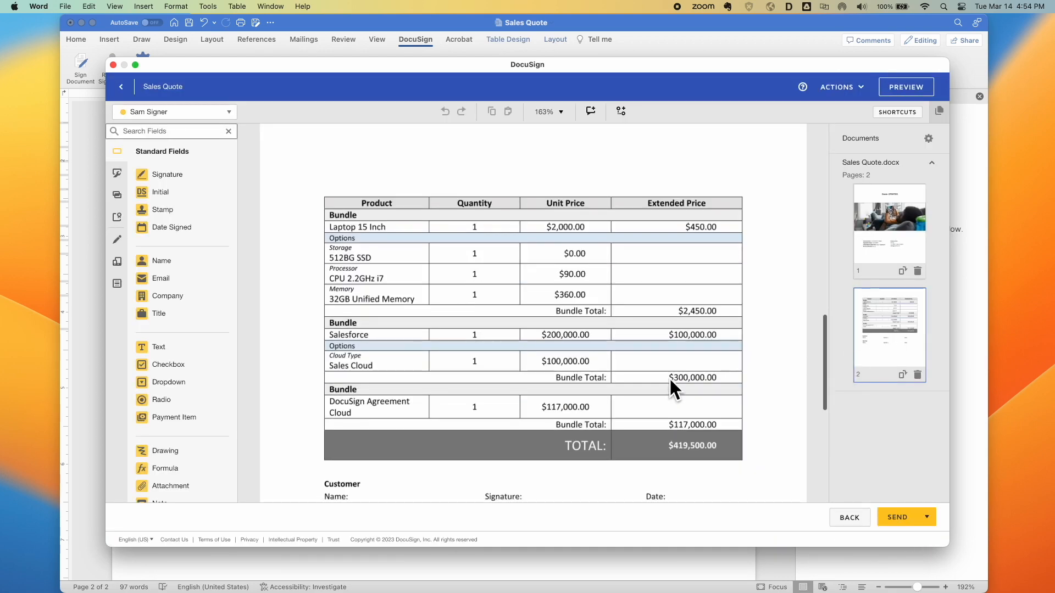
pyautogui.scroll(-4, 671, 384)
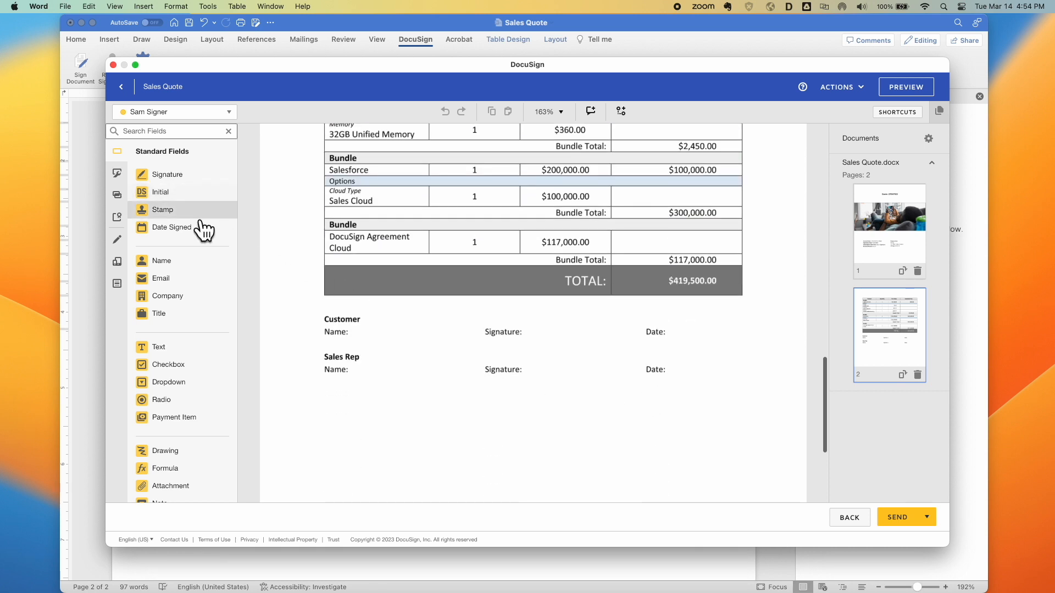
pyautogui.moveTo(183, 265)
pyautogui.mouseDown()
pyautogui.moveTo(294, 278)
pyautogui.moveTo(353, 335)
pyautogui.mouseUp()
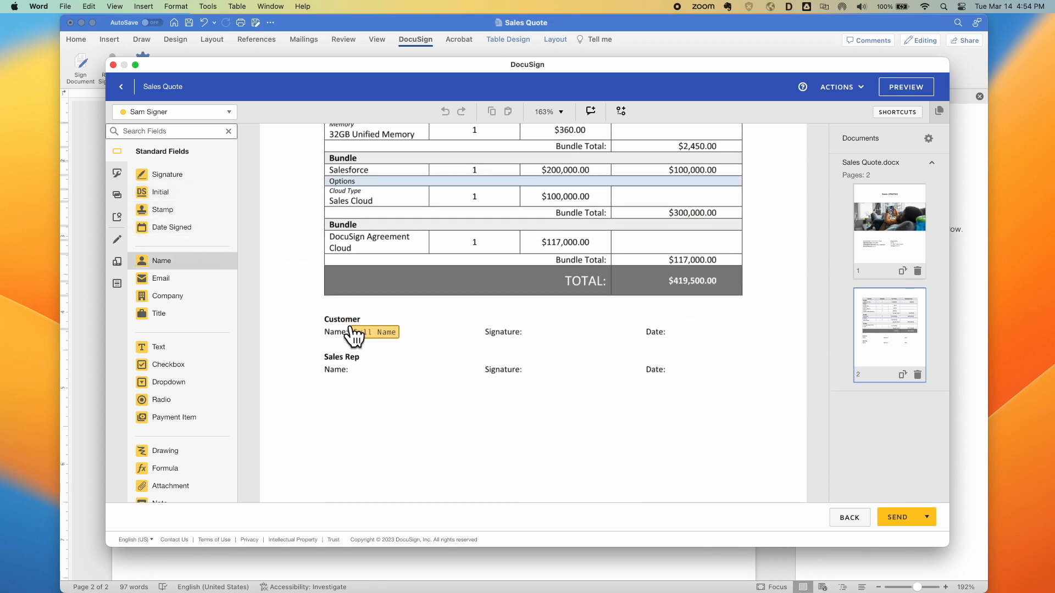
pyautogui.moveTo(165, 177)
pyautogui.mouseDown()
pyautogui.moveTo(439, 228)
pyautogui.moveTo(531, 316)
pyautogui.mouseUp()
pyautogui.moveTo(202, 236); pyautogui.dragTo(675, 333)
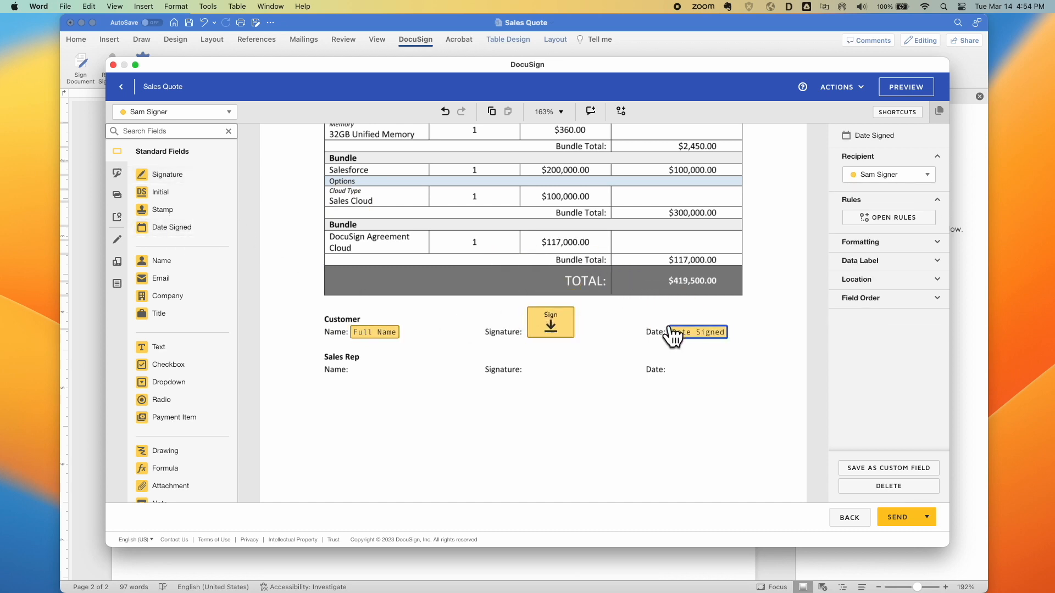
# Copy the three fields to the Sales Rep row, assign them to the second signer, and send
pyautogui.click(228, 113)
pyautogui.click(200, 146)
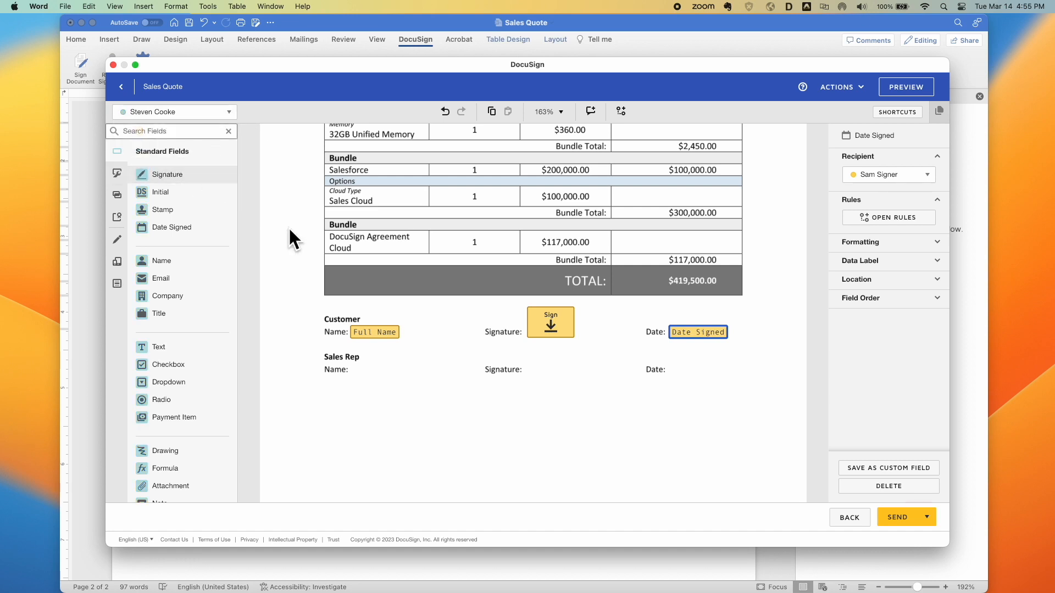
pyautogui.moveTo(308, 297); pyautogui.dragTo(737, 358)
pyautogui.press('super+c')
pyautogui.press('super+v')
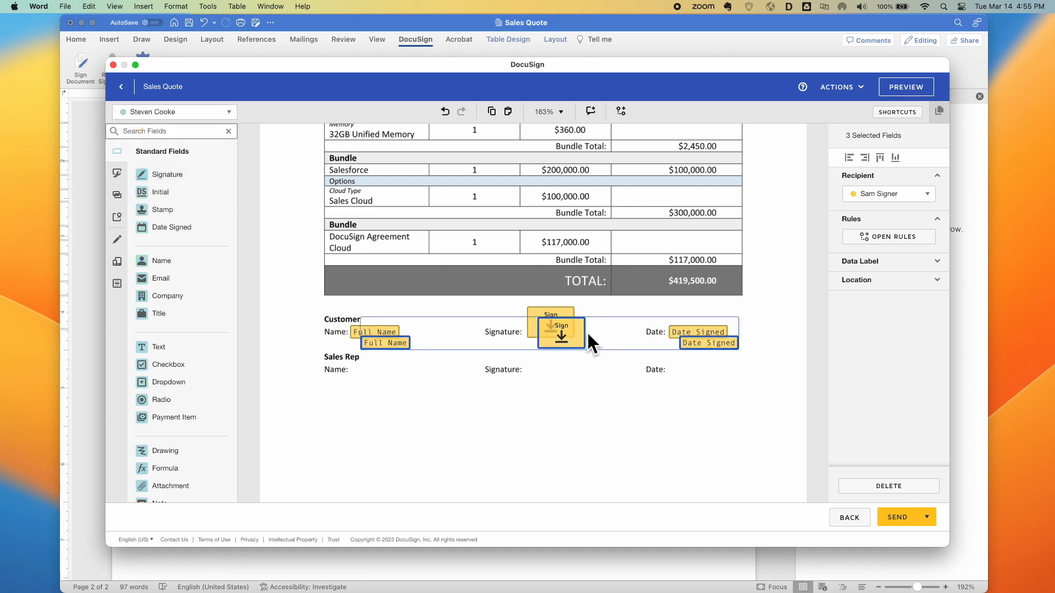
pyautogui.moveTo(573, 337); pyautogui.dragTo(562, 363)
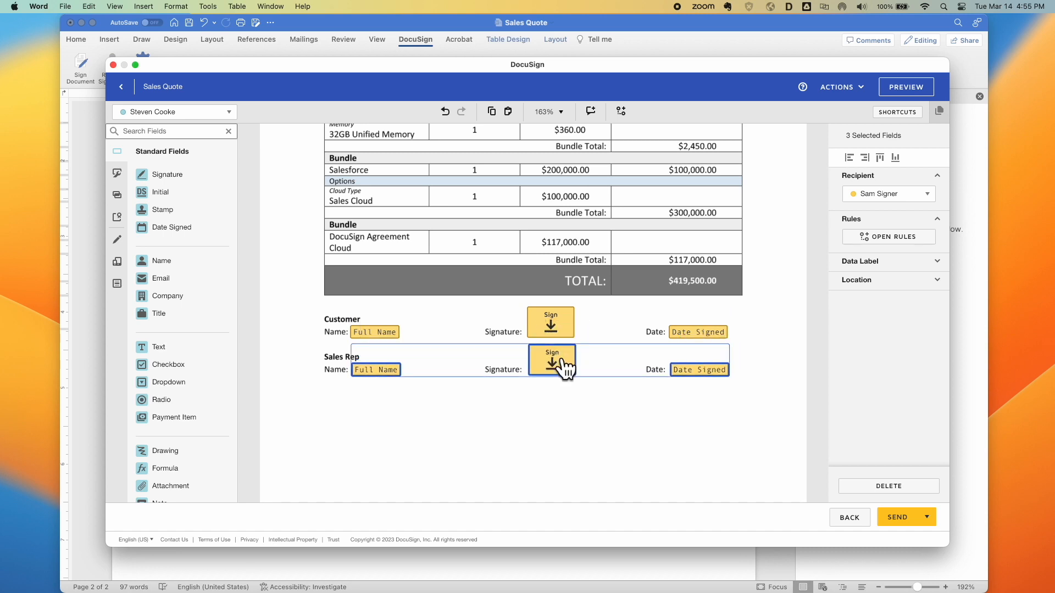
pyautogui.click(879, 194)
pyautogui.click(882, 209)
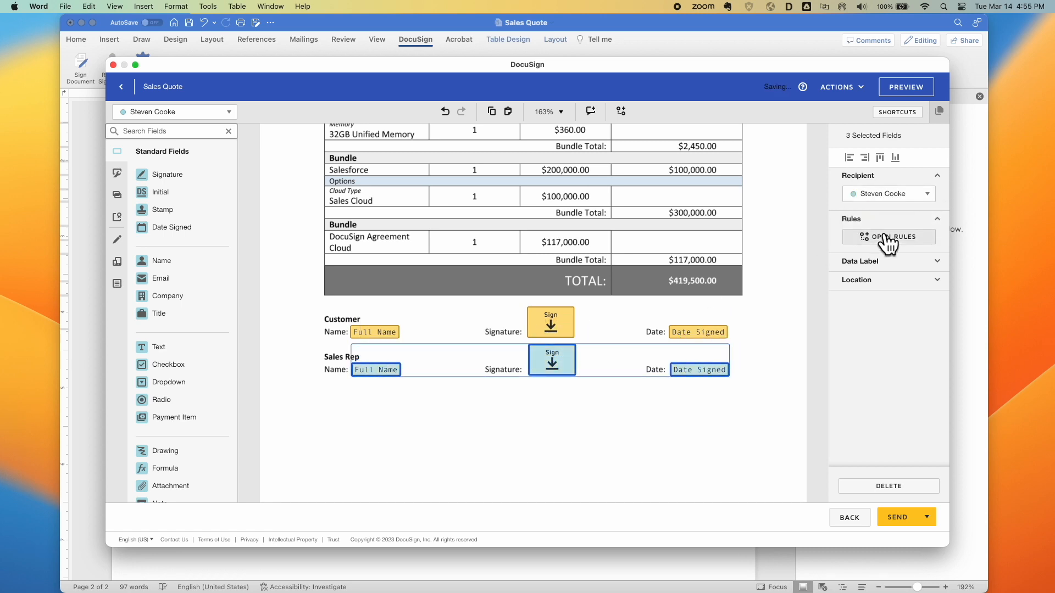
pyautogui.click(900, 521)
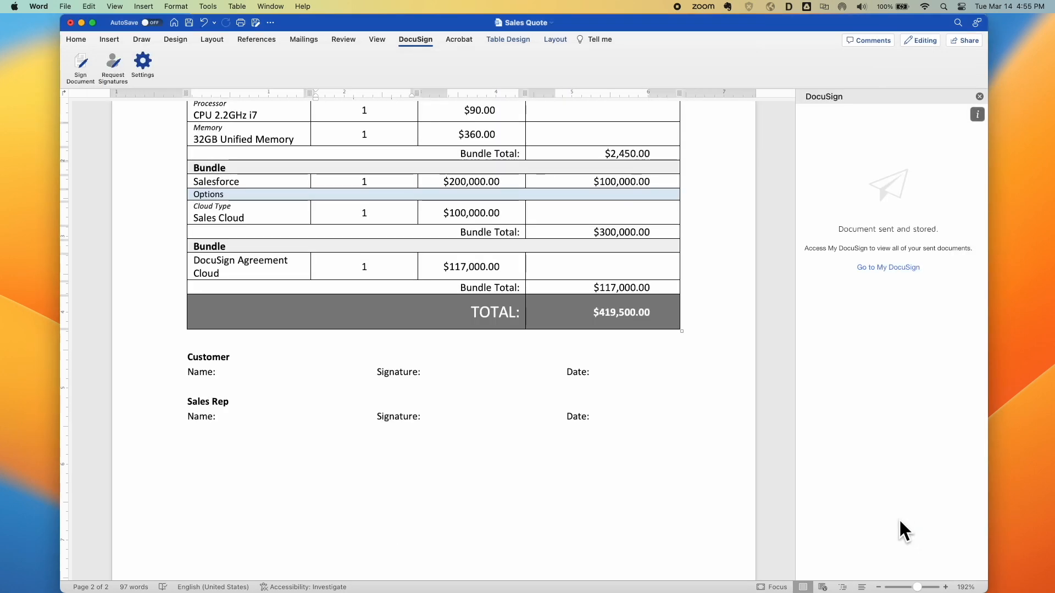
# Open the Sales Quote envelope under Waiting for Others and choose More > Save as Template
pyautogui.click(887, 268)
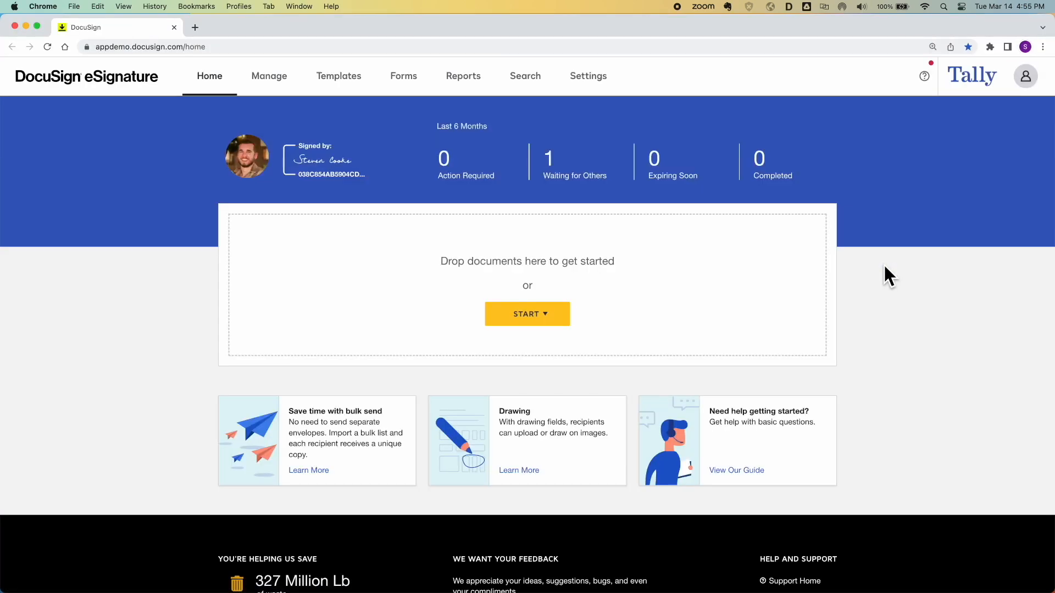
pyautogui.click(586, 175)
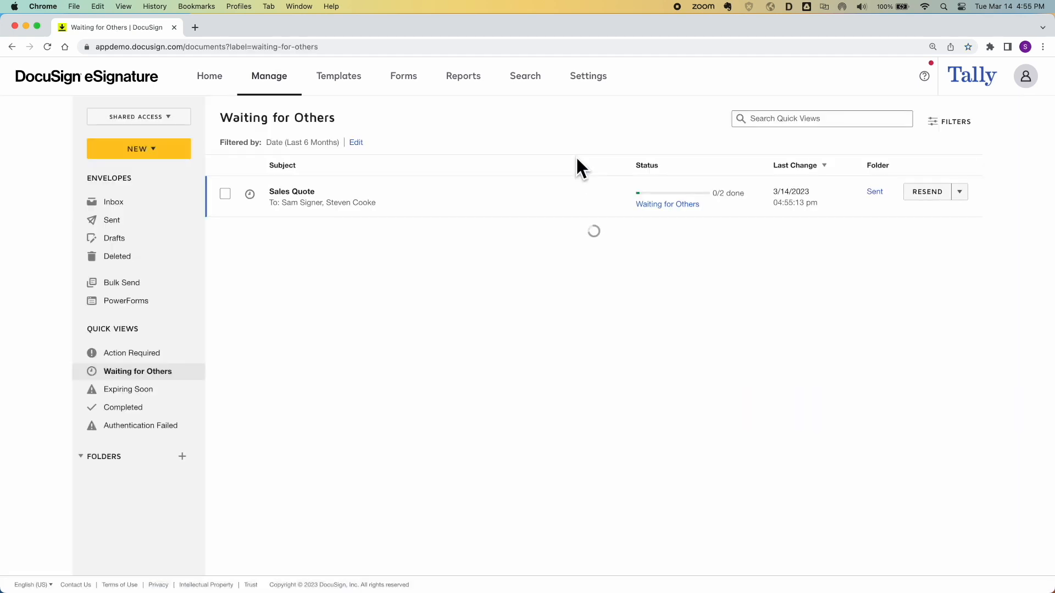
pyautogui.click(374, 197)
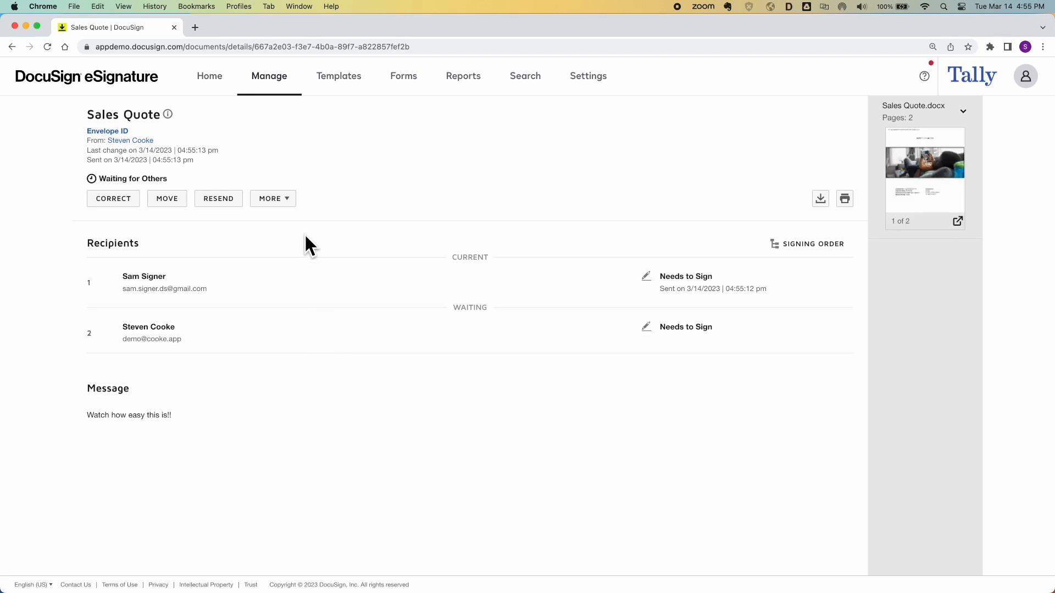
pyautogui.click(287, 200)
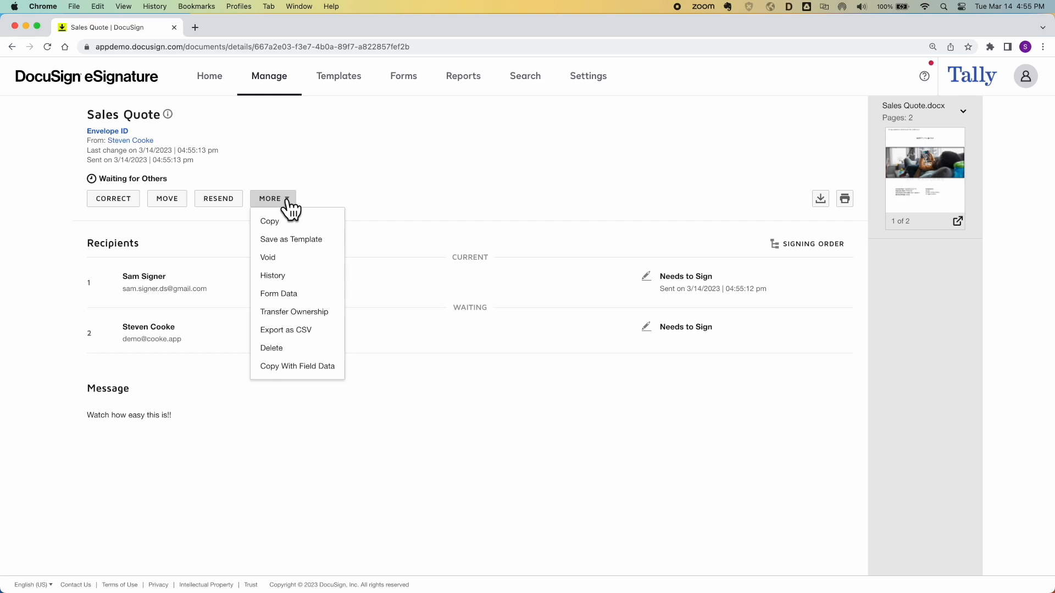
pyautogui.click(303, 239)
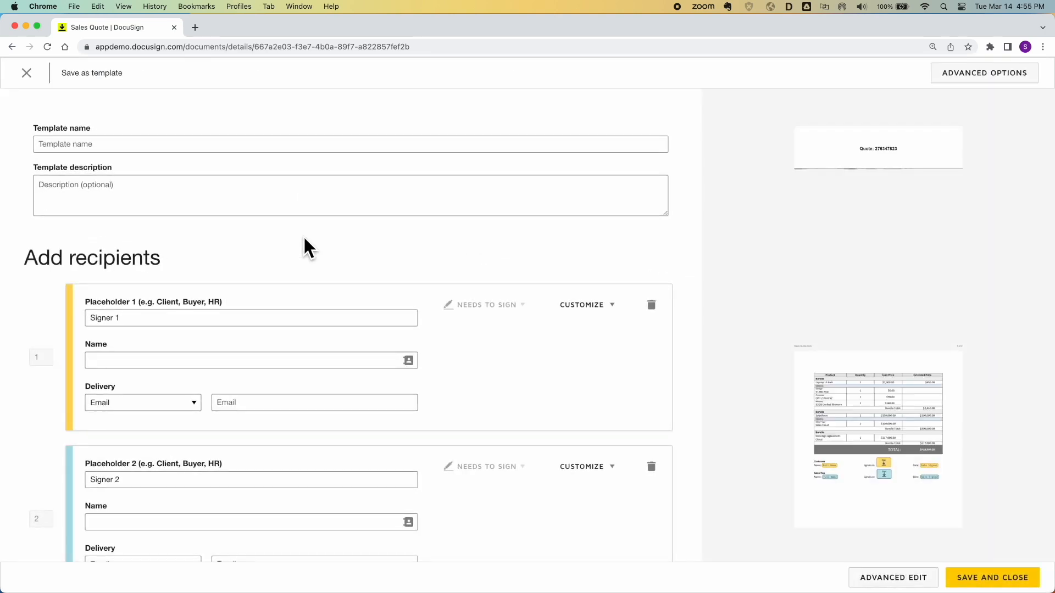
# Rename the two signer roles to Customer and Sender
pyautogui.moveTo(160, 319); pyautogui.dragTo(75, 313)
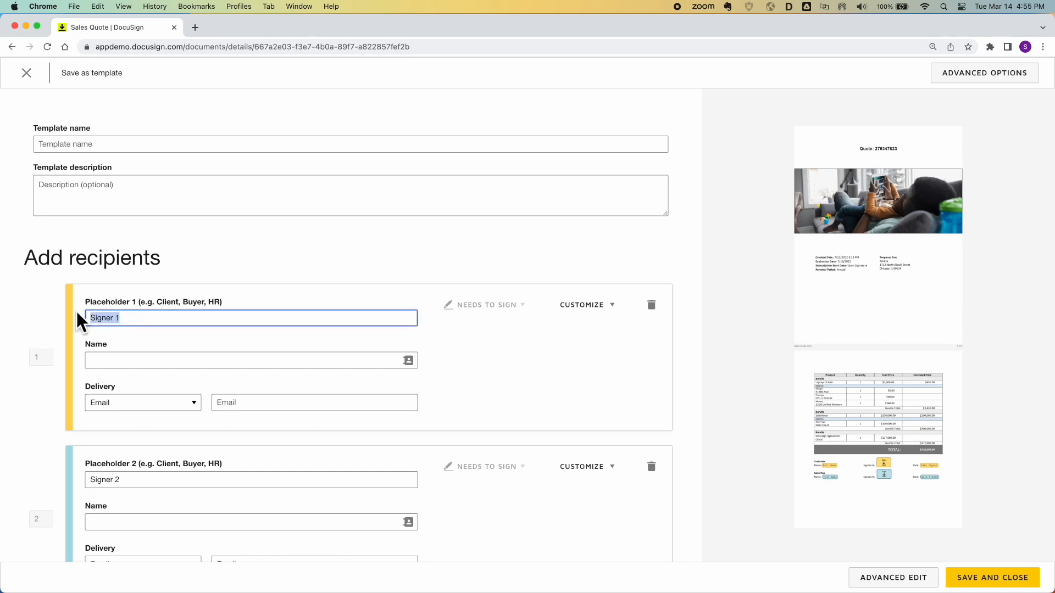
pyautogui.write('Customer')
pyautogui.moveTo(140, 479); pyautogui.dragTo(77, 478)
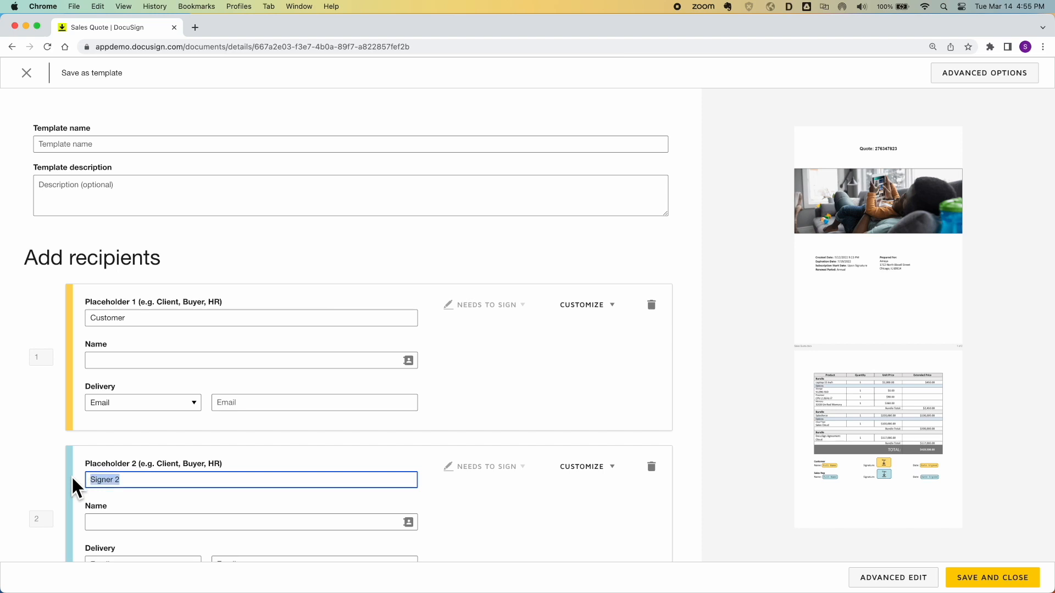
pyautogui.write('Send')
# Name the template 'Sales Template' and open it in Advanced Edit
pyautogui.click(202, 144)
pyautogui.write('Sales Template')
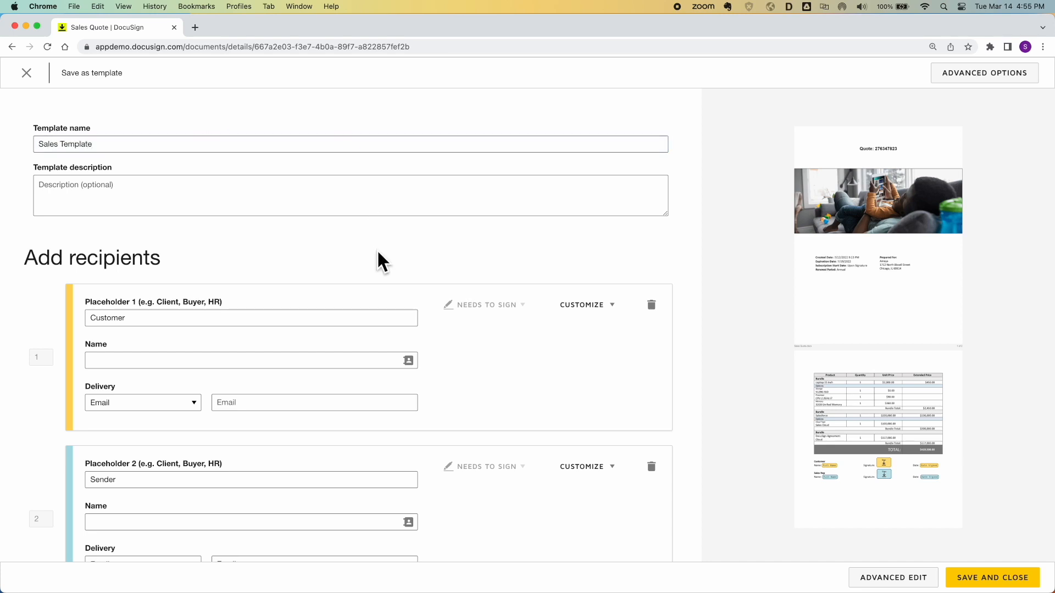
pyautogui.scroll(-3, 377, 253)
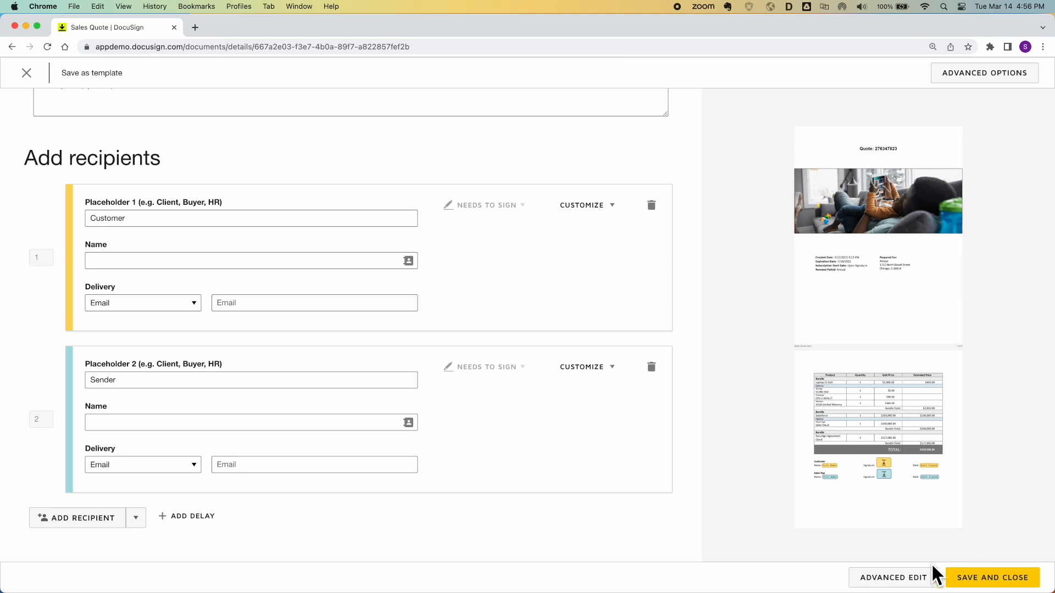
pyautogui.click(914, 578)
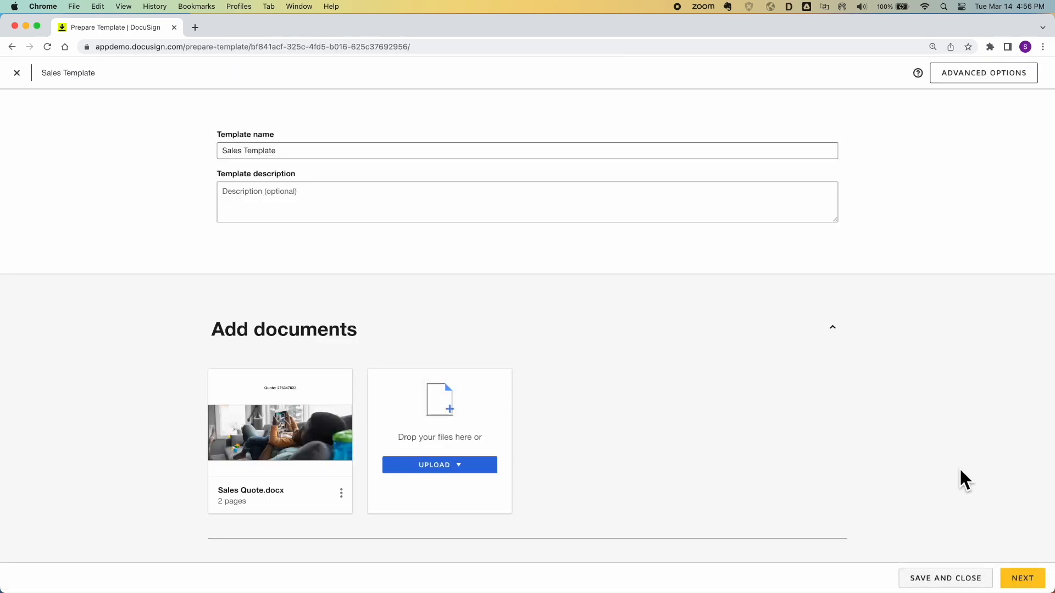
# Append the Customer's name merge field to the email subject 'Sales Quote:'
pyautogui.scroll(-15, 960, 471)
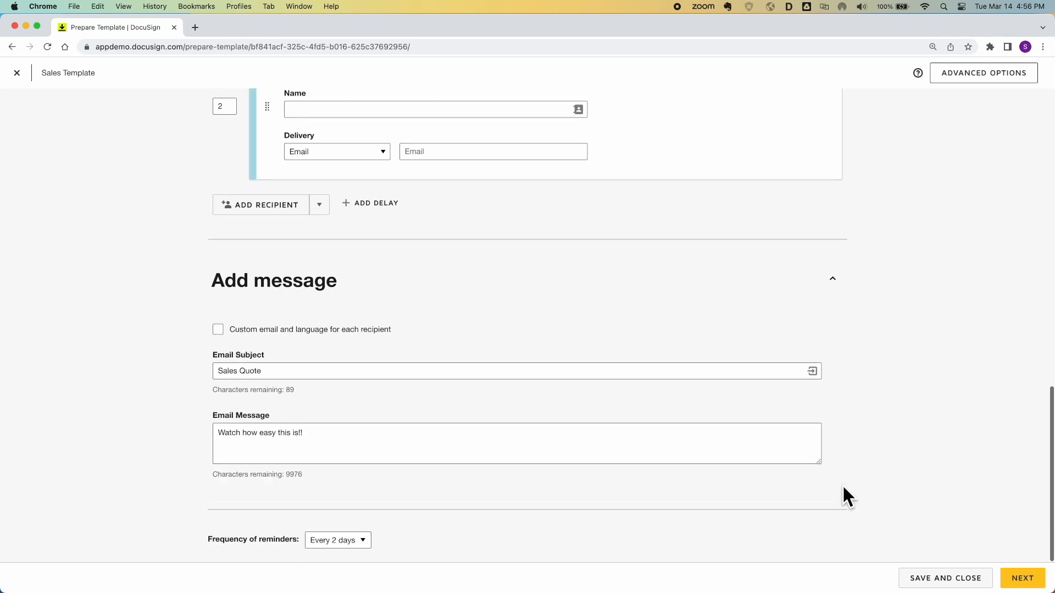
pyautogui.click(368, 367)
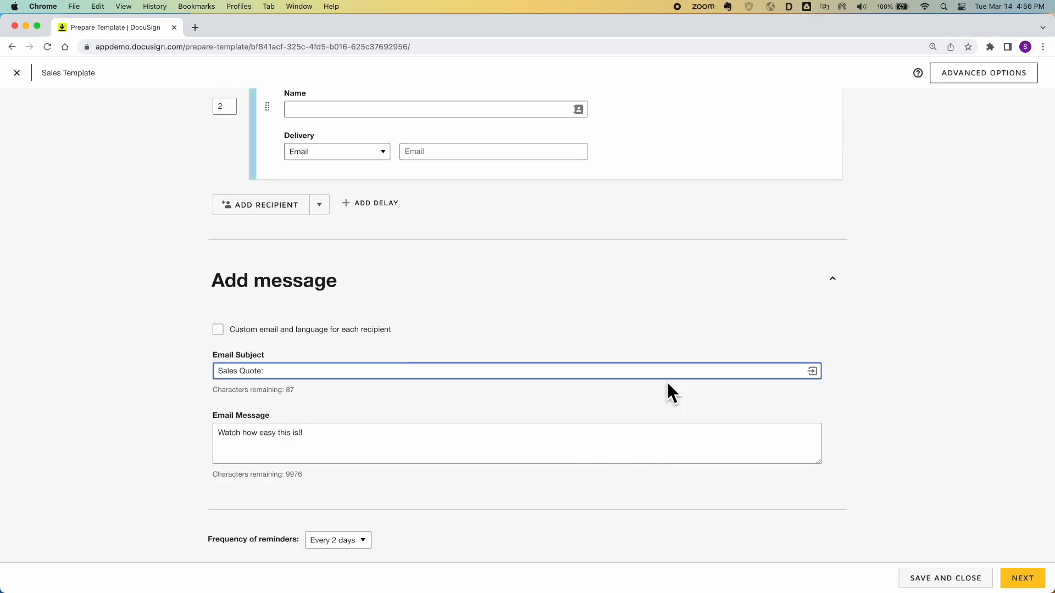
pyautogui.click(813, 372)
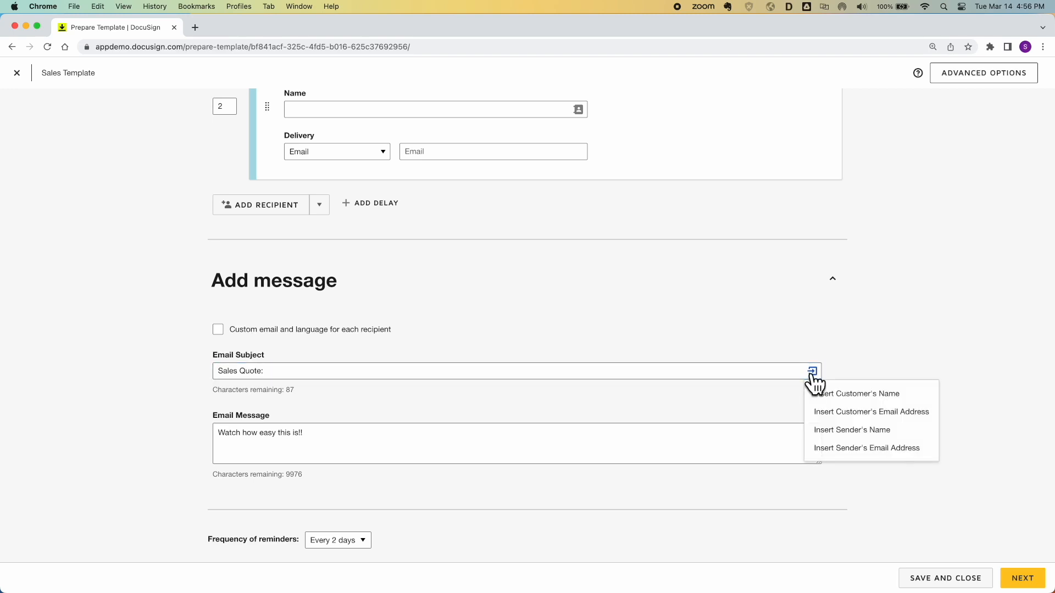
pyautogui.click(844, 393)
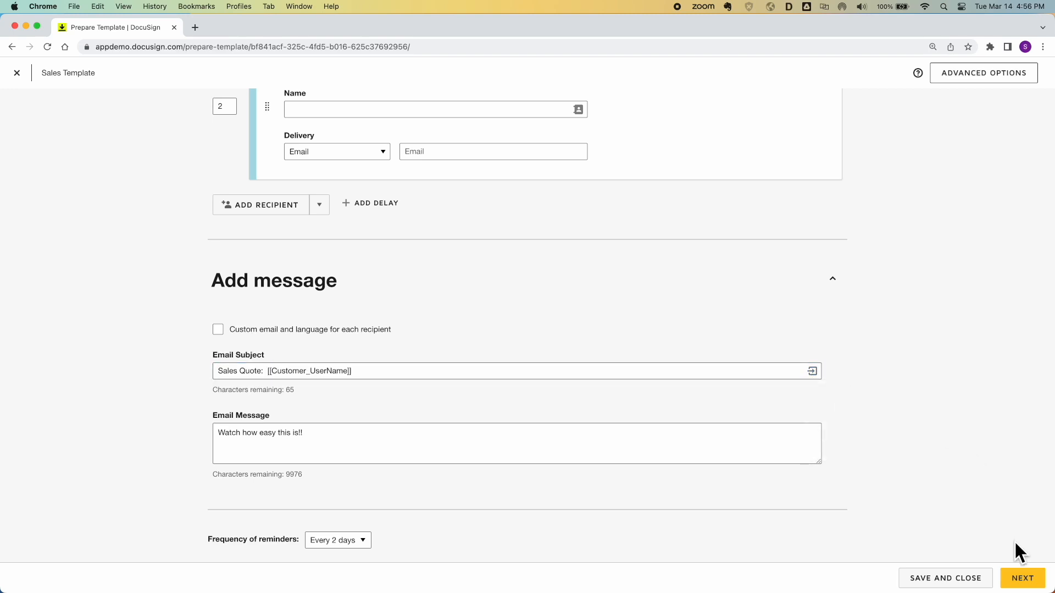
# Set the reminder frequency to Every day and continue to field placement
pyautogui.click(355, 541)
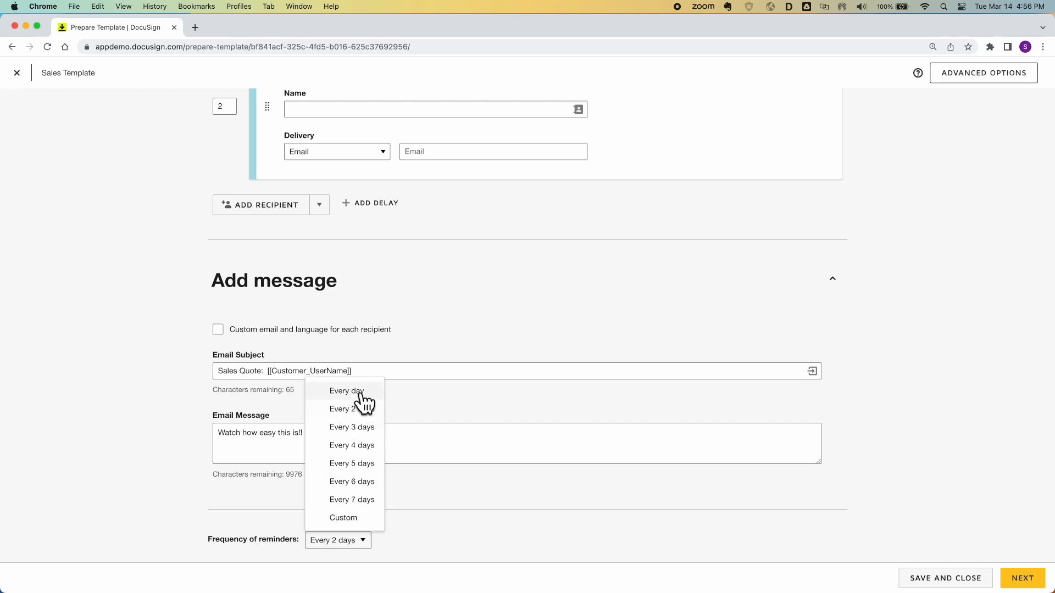
pyautogui.click(346, 391)
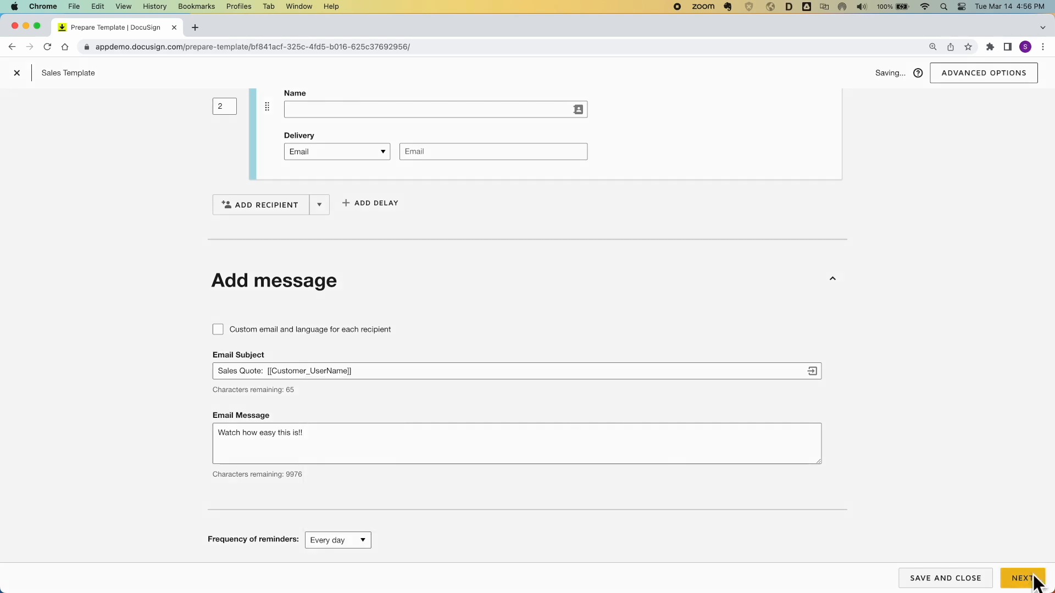
pyautogui.click(1023, 580)
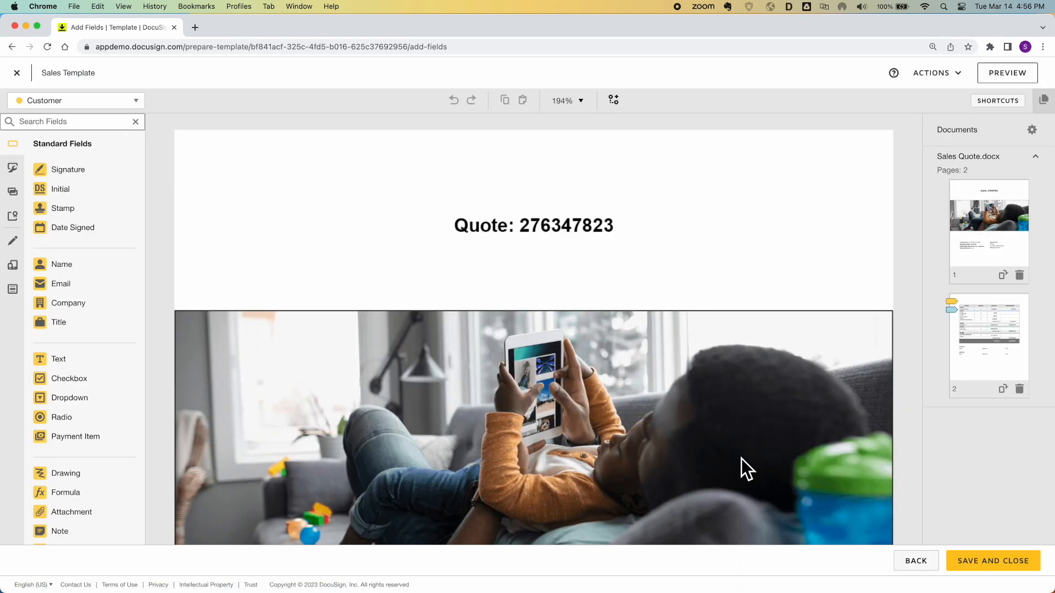
# AutoPlace the Customer Full Name field on page 2 using the anchor text 'name'
pyautogui.click(995, 352)
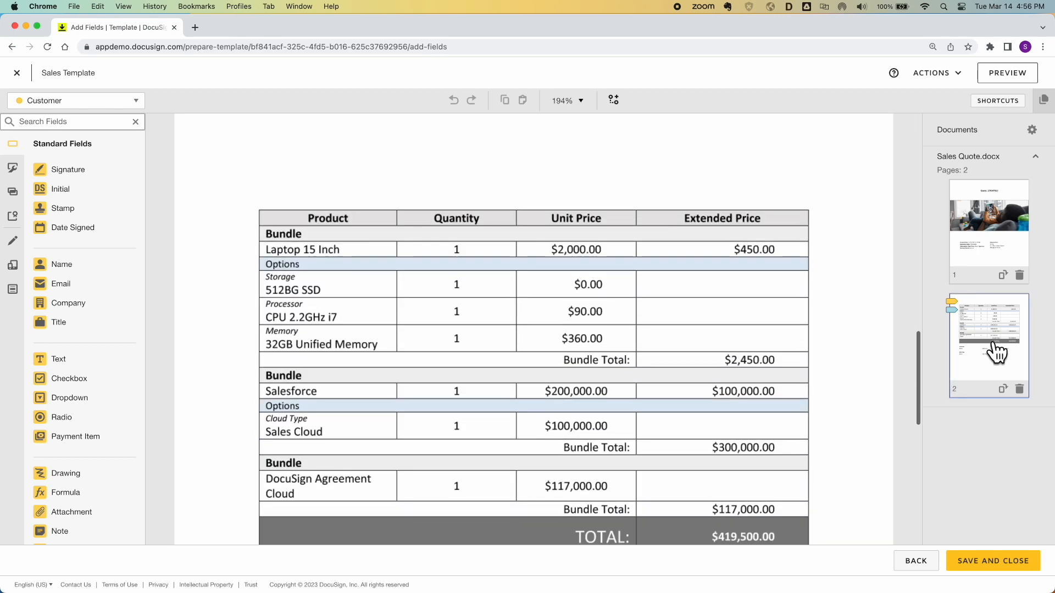
pyautogui.scroll(-5, 639, 371)
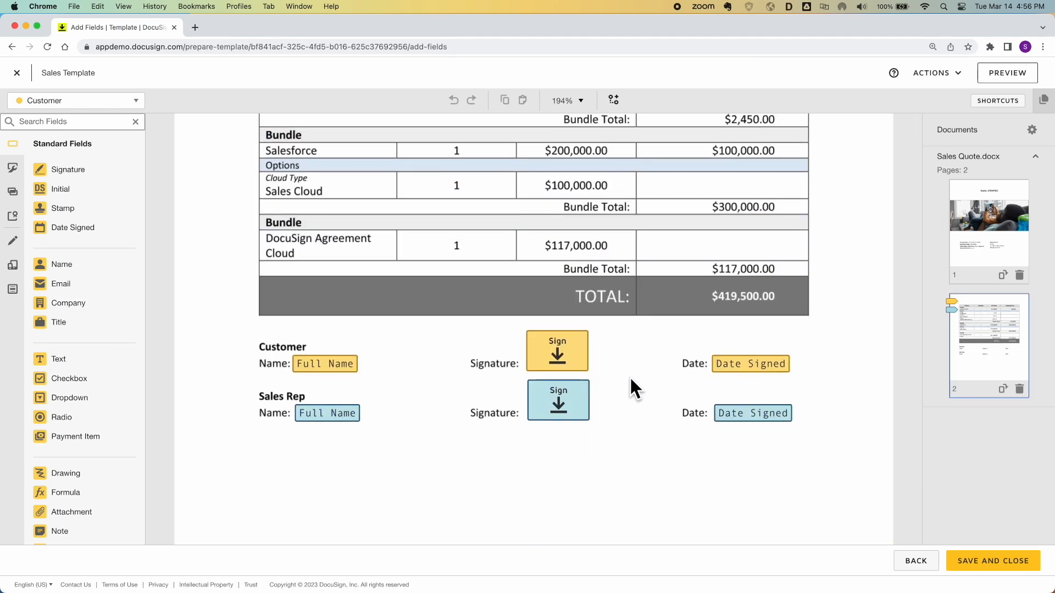
pyautogui.click(345, 370)
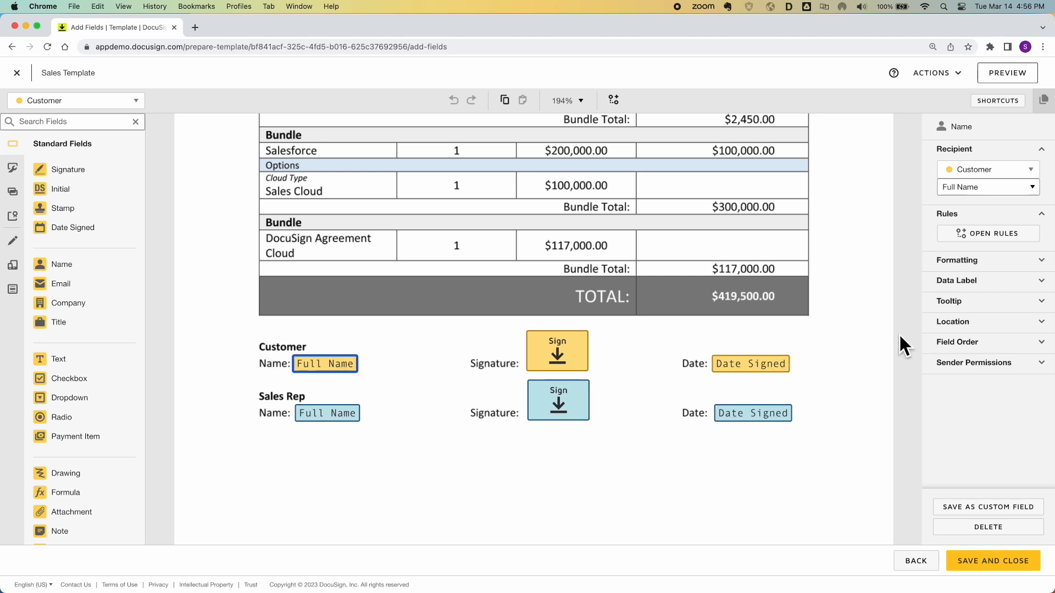
pyautogui.click(970, 324)
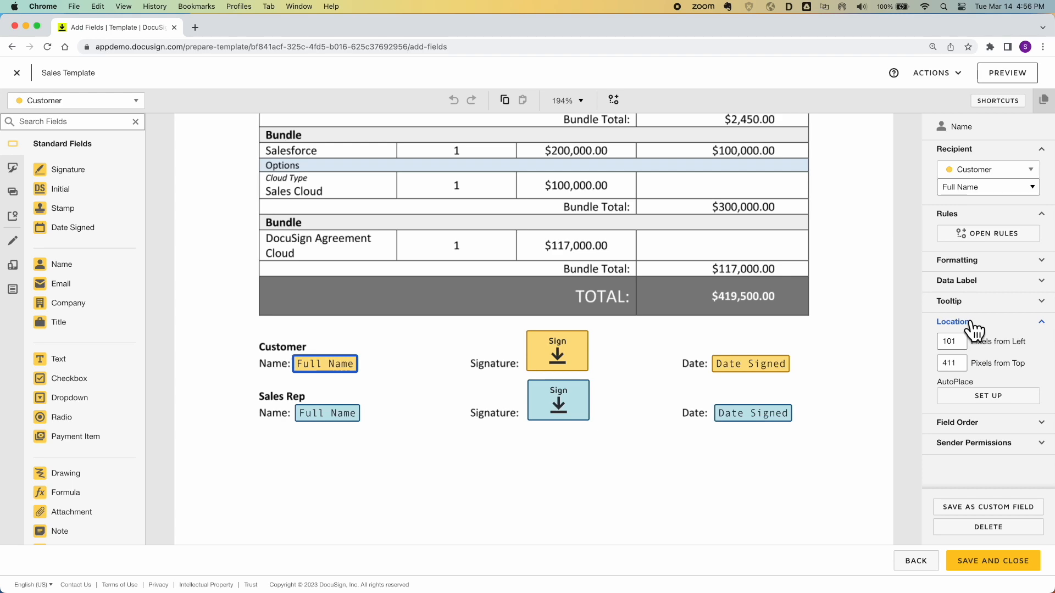
pyautogui.click(975, 396)
pyautogui.click(521, 157)
pyautogui.write('name:')
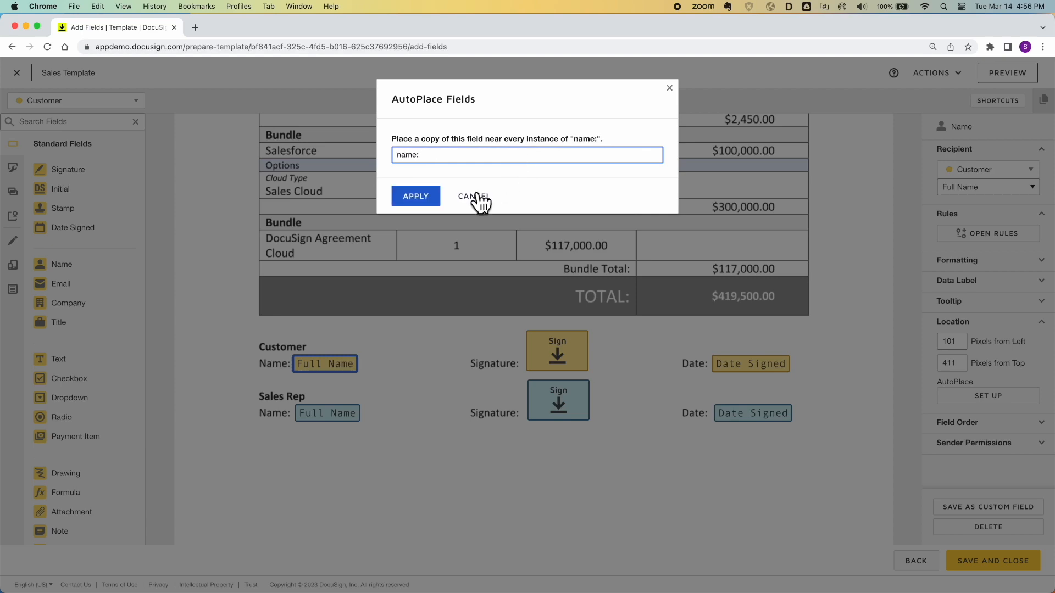
pyautogui.click(430, 196)
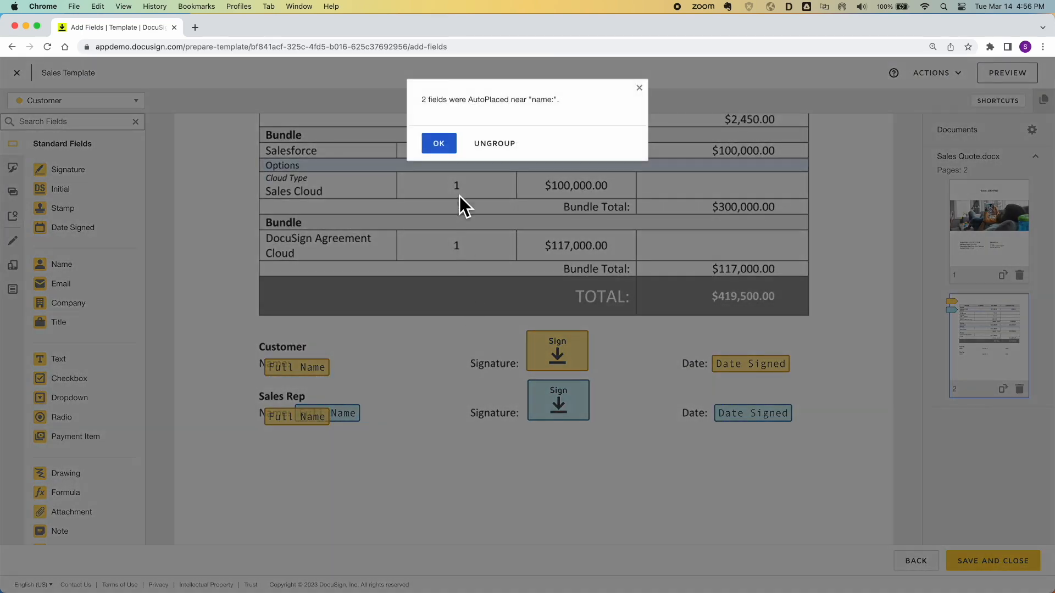
pyautogui.click(443, 146)
# Delete all the AutoPlaced Full Name fields, leaving the Customer Name line empty
pyautogui.moveTo(320, 373); pyautogui.dragTo(348, 370)
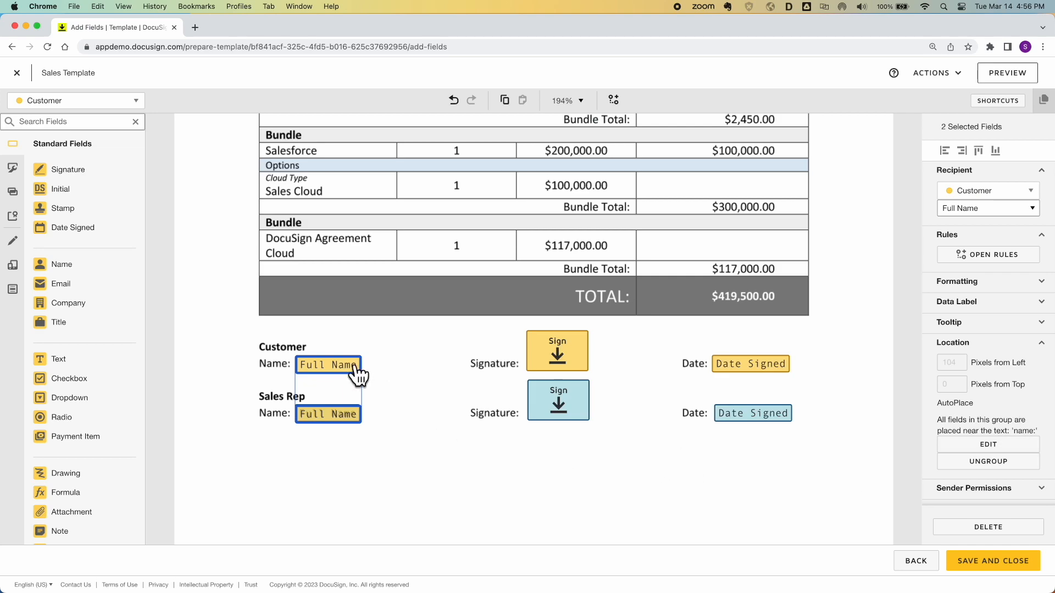
pyautogui.press('Delete')
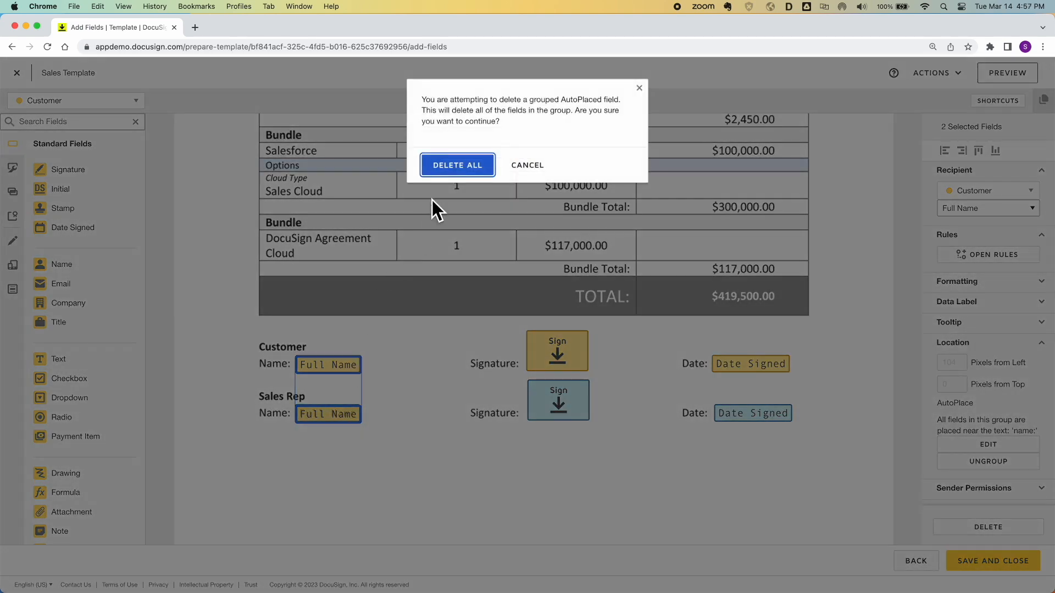
pyautogui.click(456, 166)
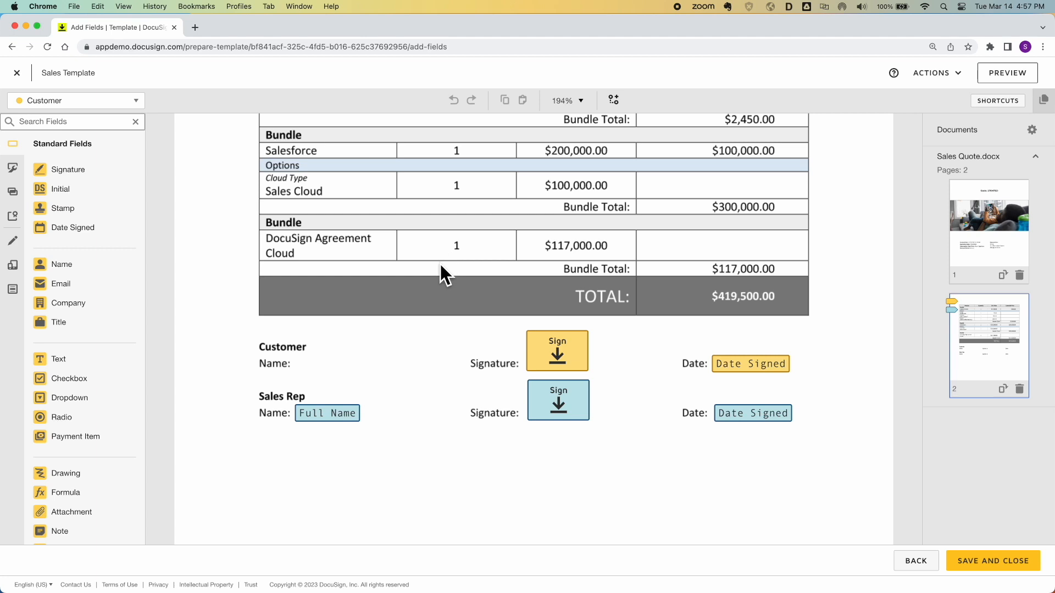
# Add a Full Name field AutoPlaced on anchor 'cust', positioned beside the Customer Name: label
pyautogui.moveTo(84, 276); pyautogui.dragTo(311, 362)
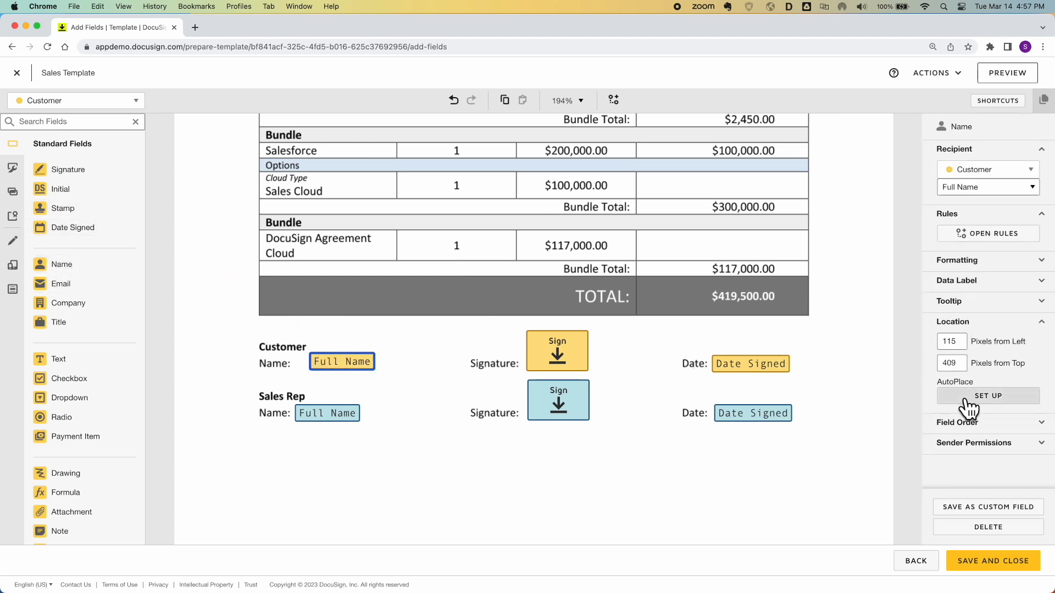
pyautogui.click(966, 400)
pyautogui.click(488, 150)
pyautogui.write('customer')
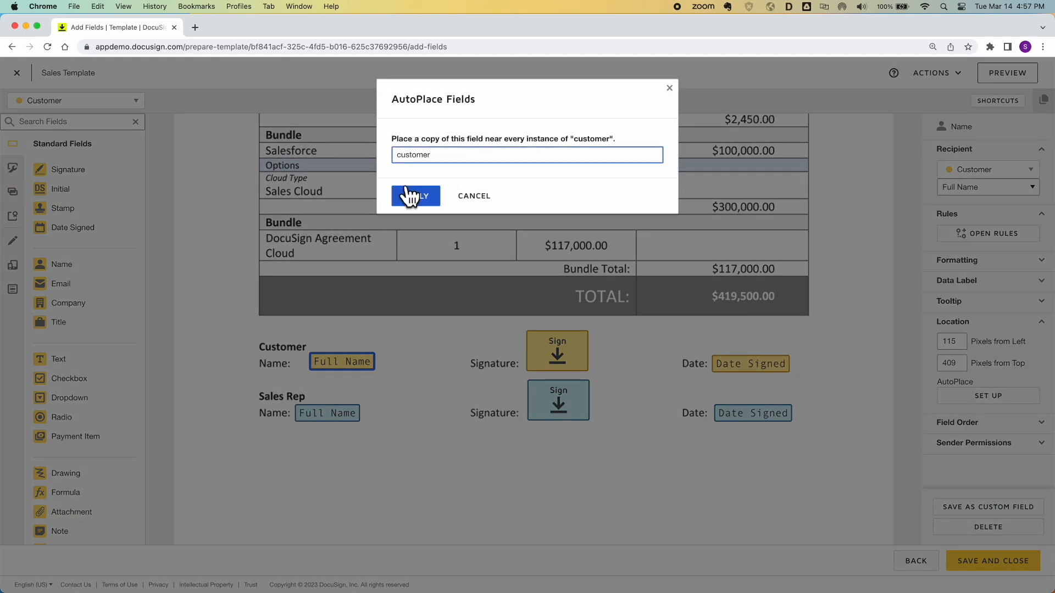
pyautogui.click(410, 196)
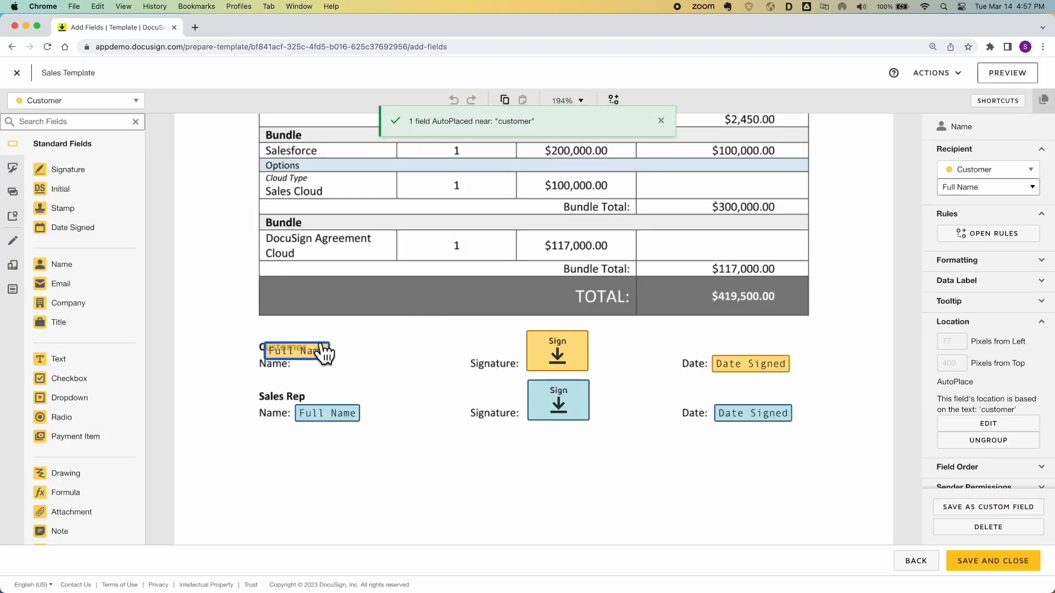
pyautogui.moveTo(325, 353); pyautogui.dragTo(349, 365)
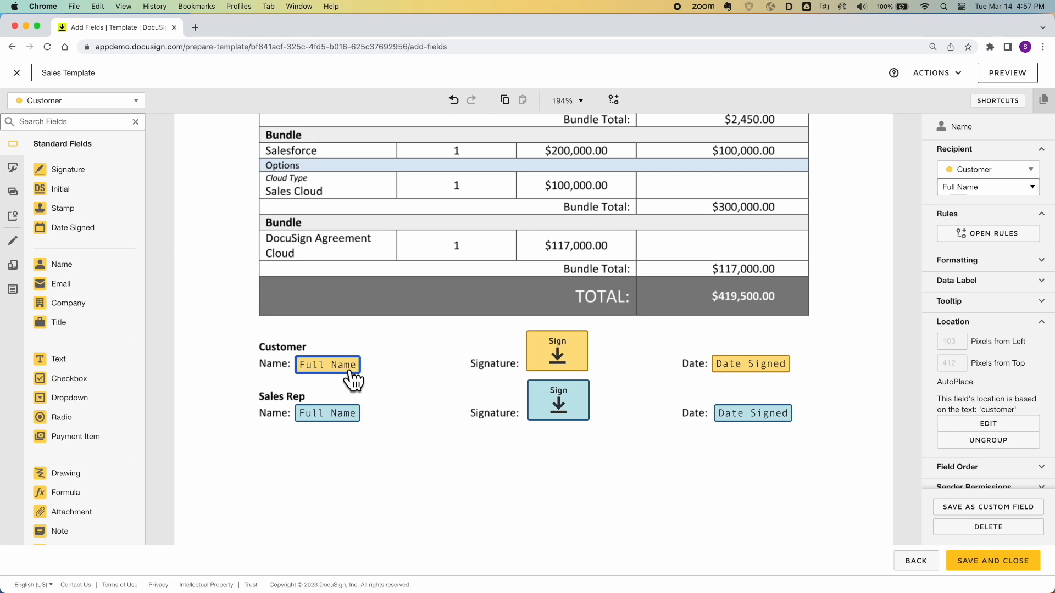
pyautogui.hotkey('ctrl', 'Up')
# In the Word quote, add a white (hidden) \n1\ tag after Customer Name:
pyautogui.click(351, 253)
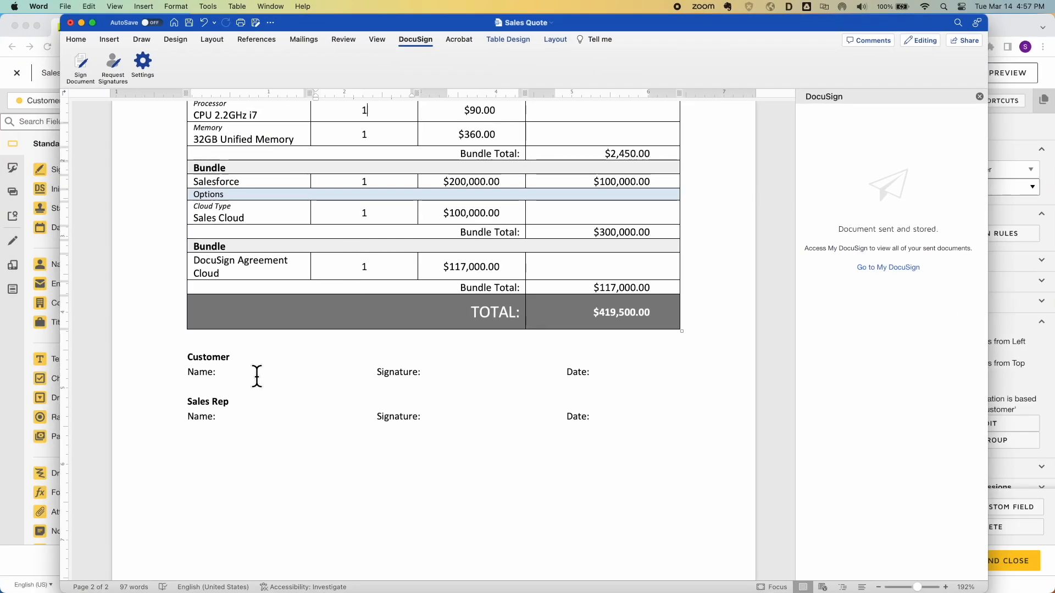
pyautogui.click(236, 372)
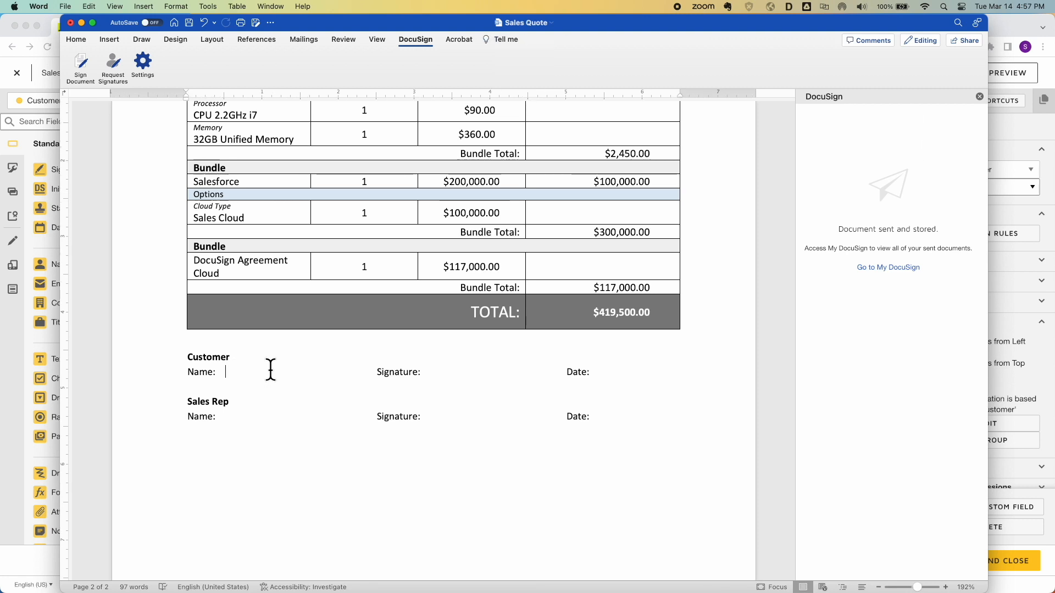
pyautogui.press('Tab')
pyautogui.press('Tab')
pyautogui.click(231, 372)
pyautogui.write('\\n1')
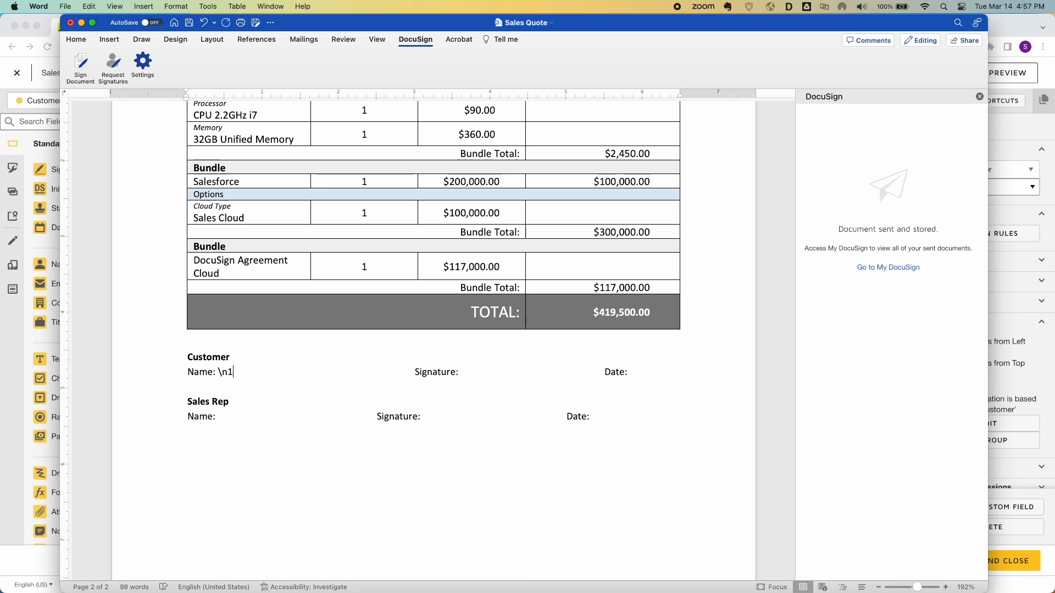
pyautogui.write('\\')
pyautogui.hotkey('shift', 'Left')
pyautogui.hotkey('shift', 'Left')
pyautogui.click(82, 41)
pyautogui.click(276, 77)
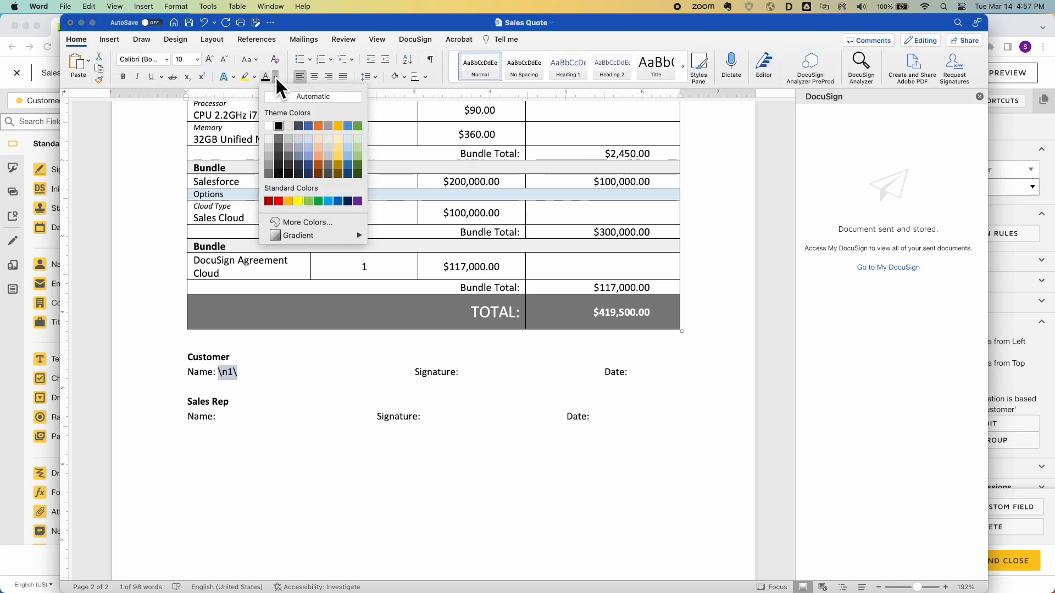
pyautogui.click(268, 126)
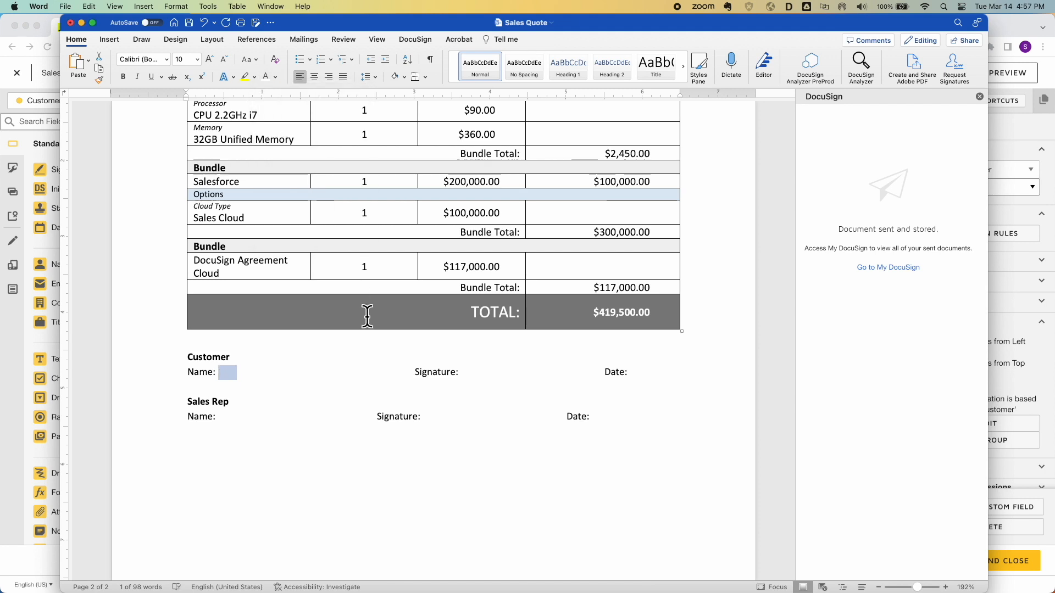
# Add a white \s1\ tag after Customer Signature:
pyautogui.click(413, 372)
pyautogui.press('BackSpace')
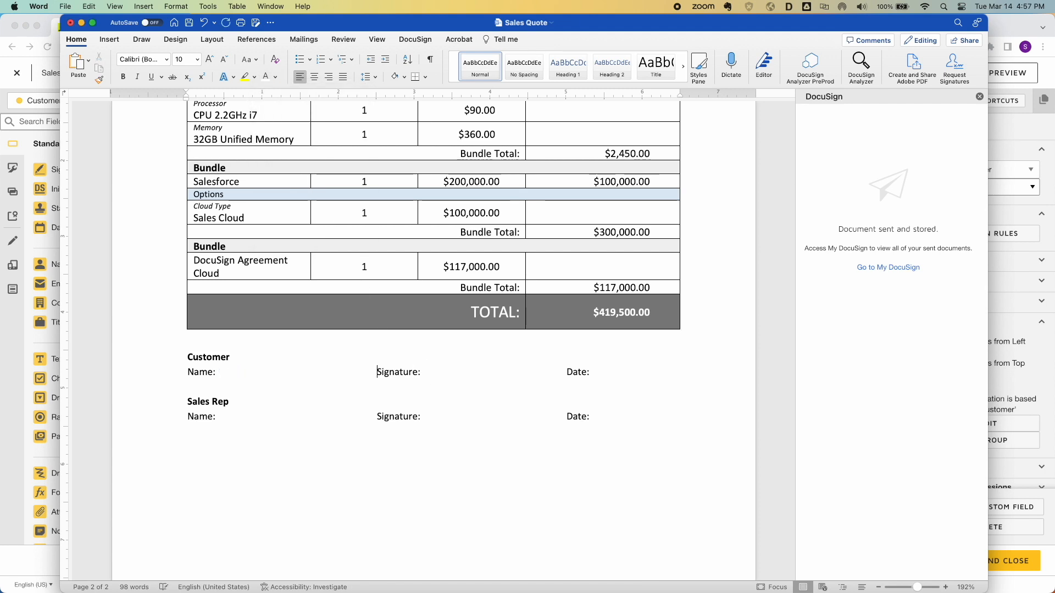
pyautogui.click(442, 373)
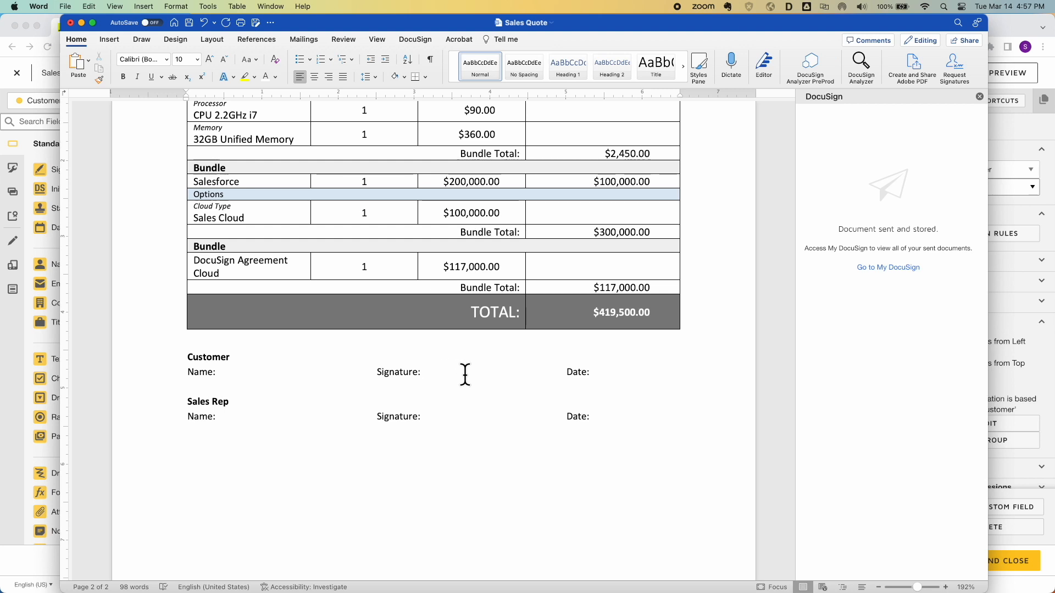
pyautogui.press('Left')
pyautogui.write('\\s')
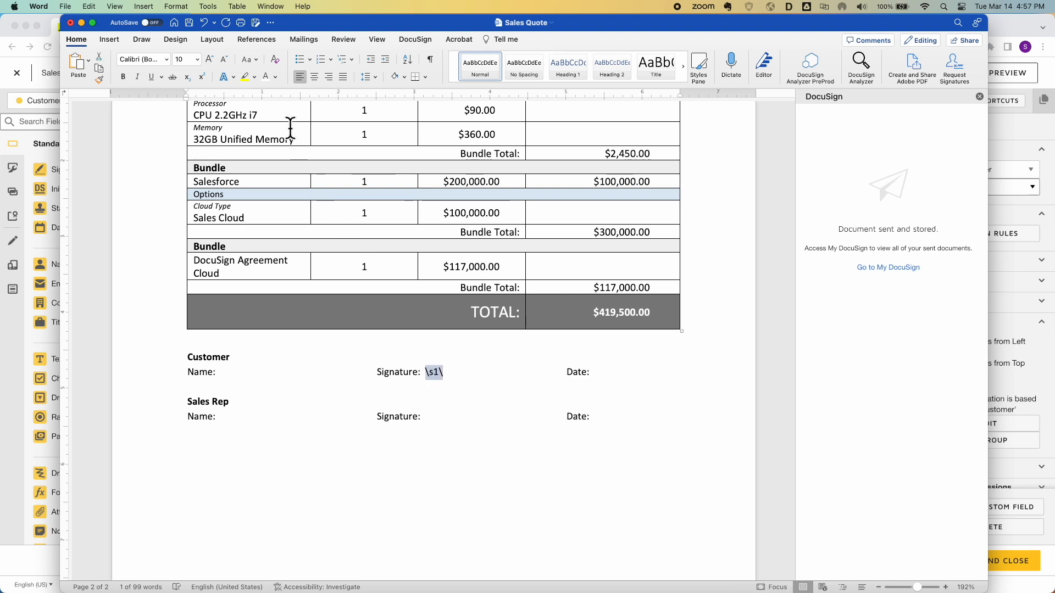
pyautogui.click(266, 77)
pyautogui.click(639, 371)
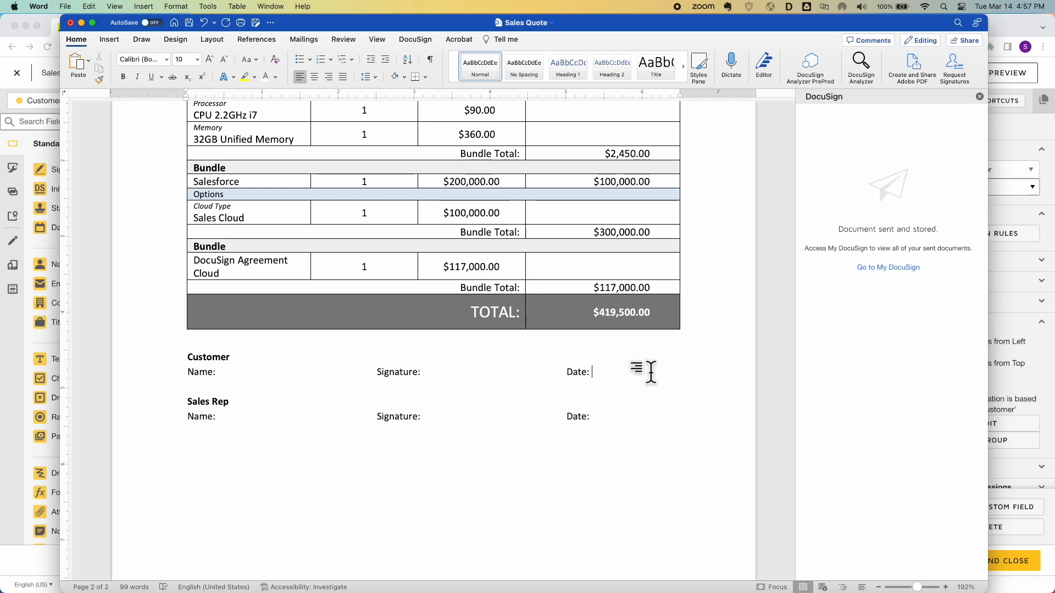
# Add a white \d1\ tag after the Customer Date label
pyautogui.write('\\d1\\')
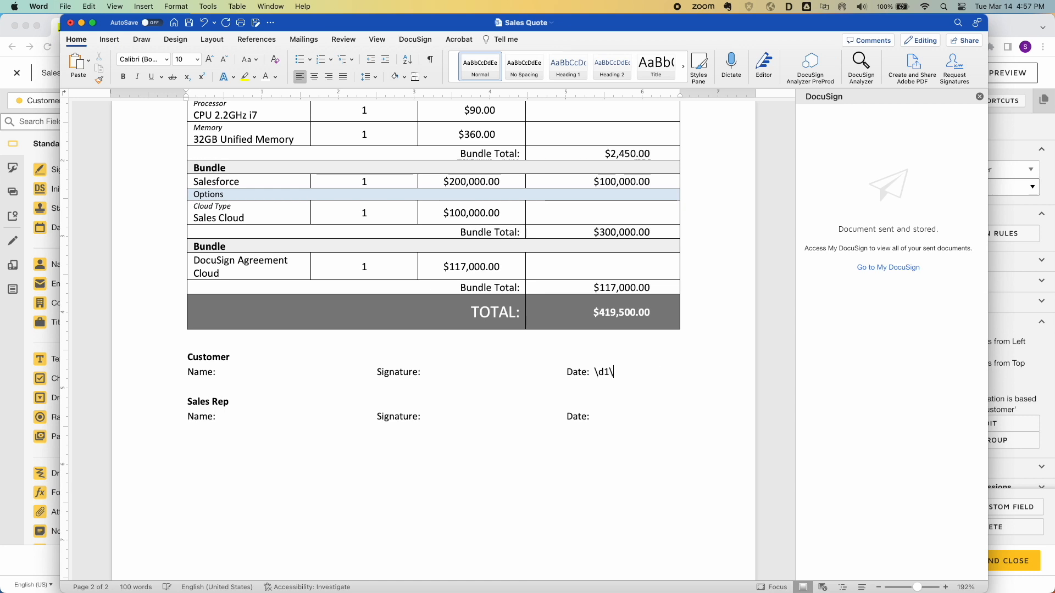
pyautogui.hotkey('shift', 'Left')
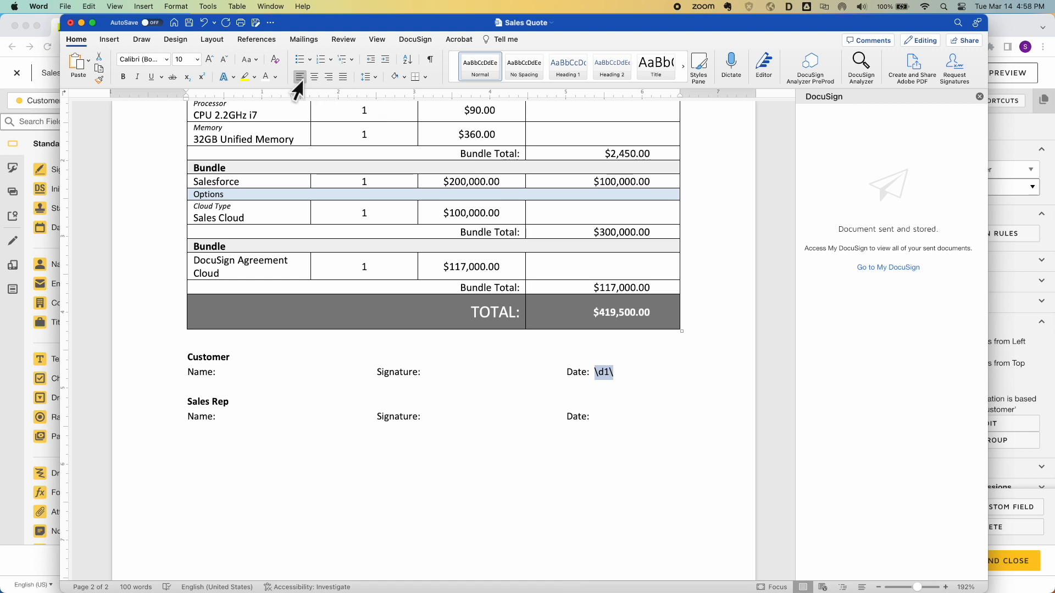
pyautogui.click(266, 76)
pyautogui.click(223, 417)
pyautogui.press('Right')
pyautogui.press('Right')
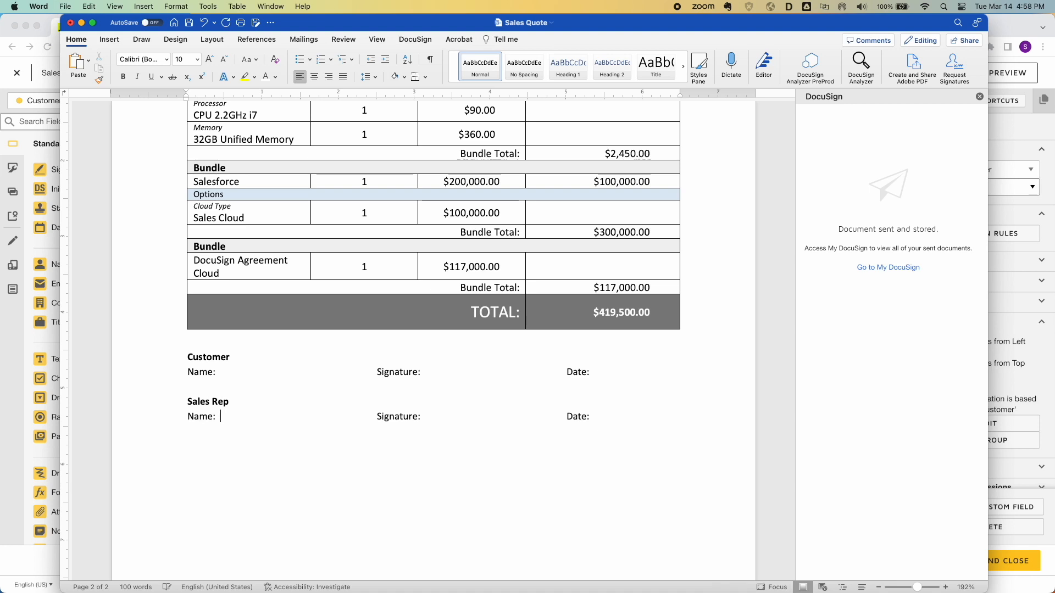
# Type the \n2\, \s2\ and \d2\ tags after the Sales Rep Name, Signature and Date labels
pyautogui.write('\\')
pyautogui.write('n2\\')
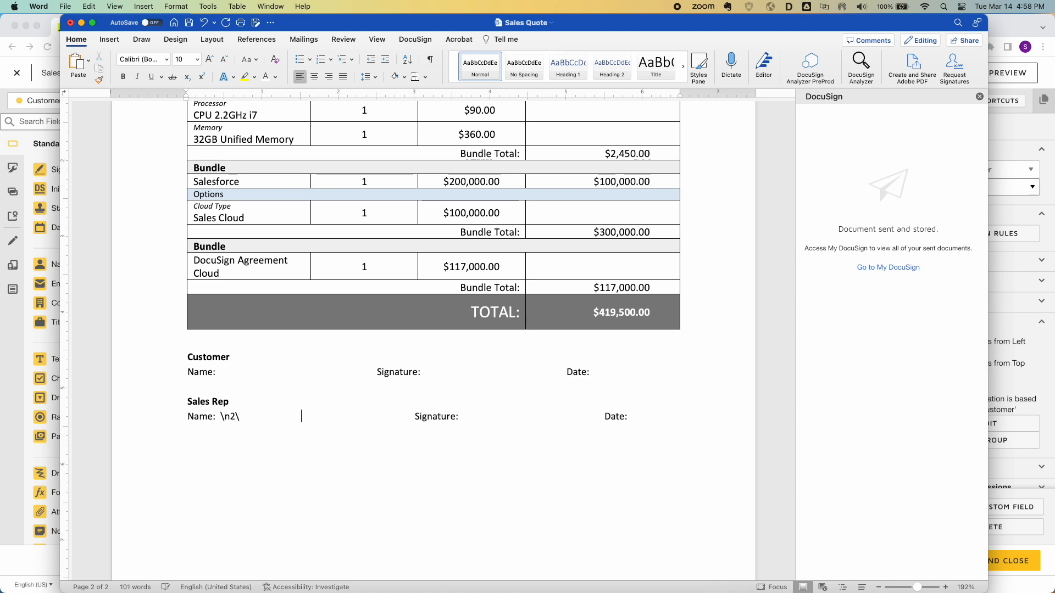
pyautogui.press('BackSpace')
pyautogui.click(428, 416)
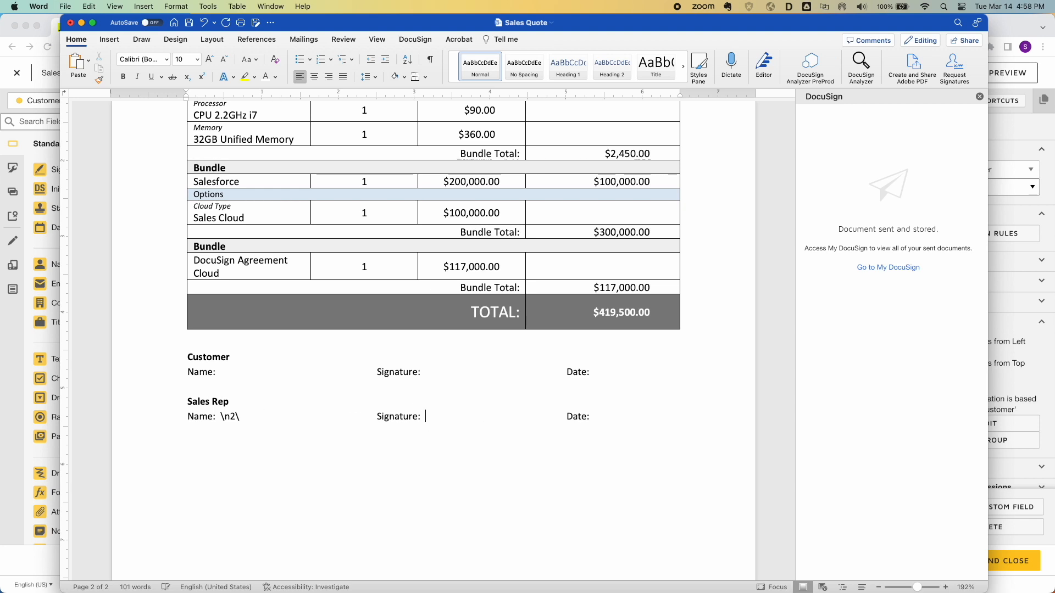
pyautogui.write('\\s2\\')
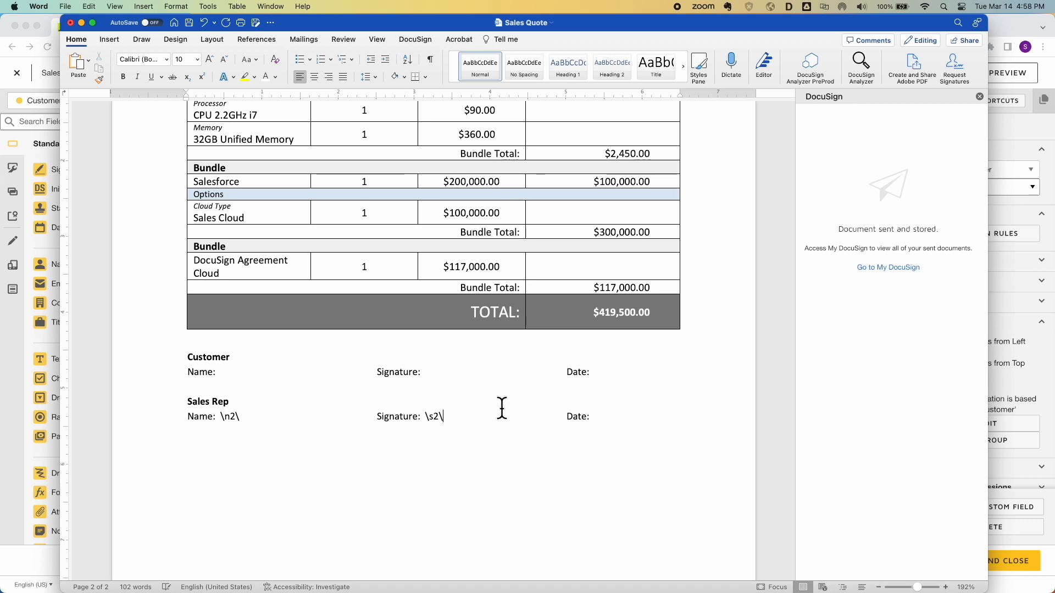
pyautogui.click(634, 418)
pyautogui.write('\\d2\\')
# Colour the \d2\, \s2\ and \n2\ tags white to hide them
pyautogui.hotkey('shift', 'Left')
pyautogui.hotkey('shift', 'Left')
pyautogui.hotkey('shift', 'Left')
pyautogui.hotkey('shift', 'Left')
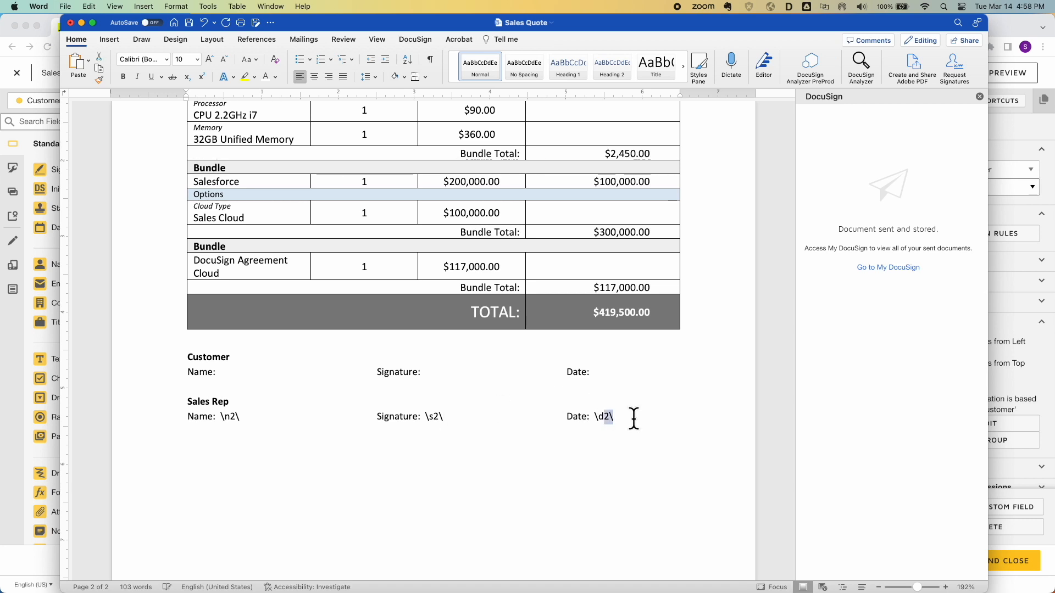
pyautogui.click(266, 77)
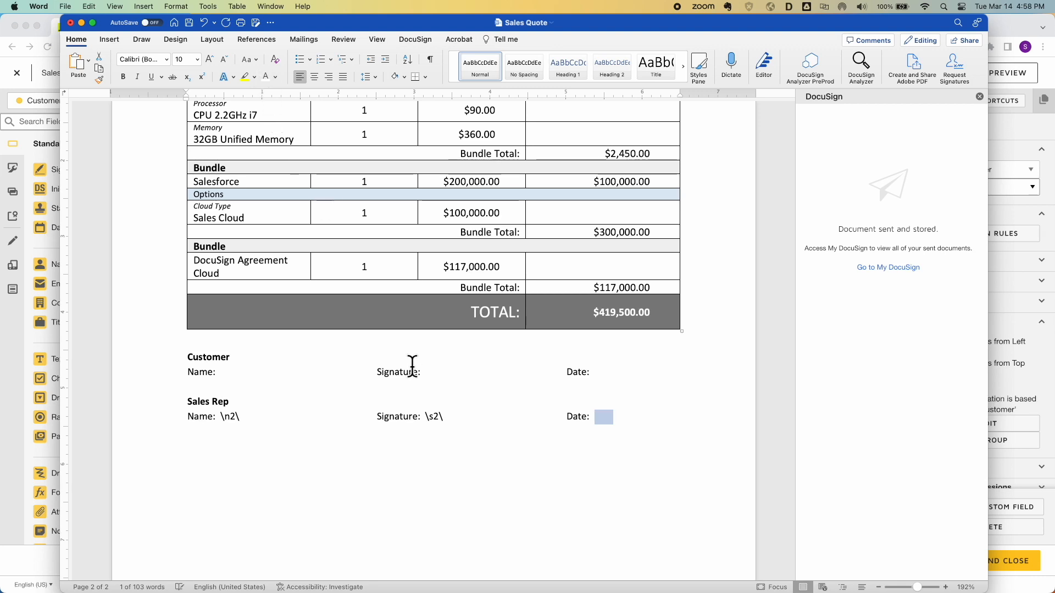
pyautogui.click(442, 416)
pyautogui.hotkey('shift', 'Left')
pyautogui.hotkey('shift', 'Left')
pyautogui.hotkey('shift', 'Left')
pyautogui.hotkey('shift', 'Left')
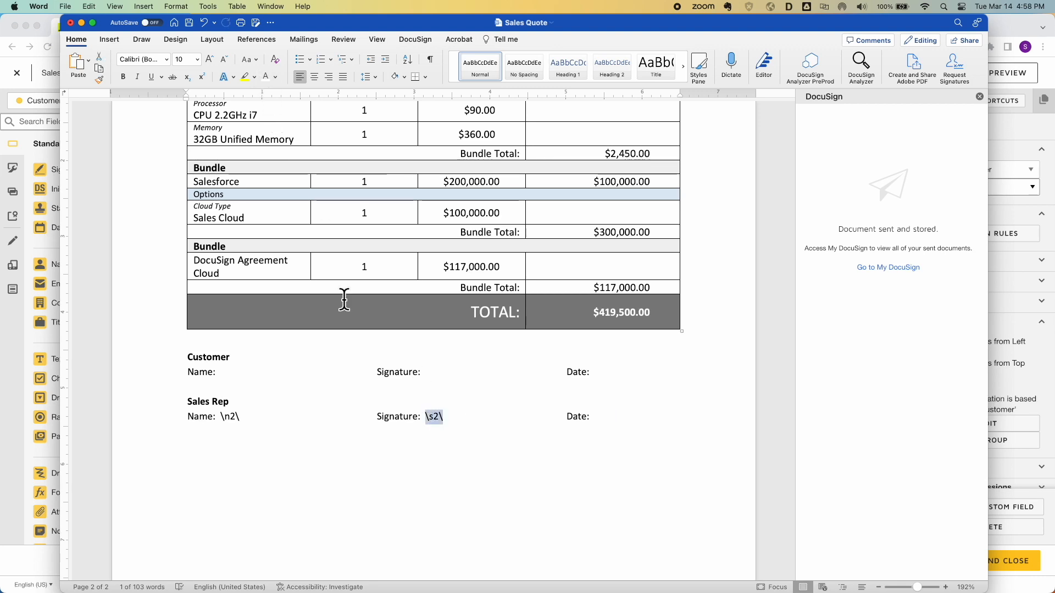
pyautogui.click(269, 81)
pyautogui.click(245, 417)
pyautogui.hotkey('shift', 'Left')
pyautogui.hotkey('shift', 'Left')
pyautogui.hotkey('shift', 'Left')
pyautogui.hotkey('shift', 'Left')
pyautogui.click(266, 77)
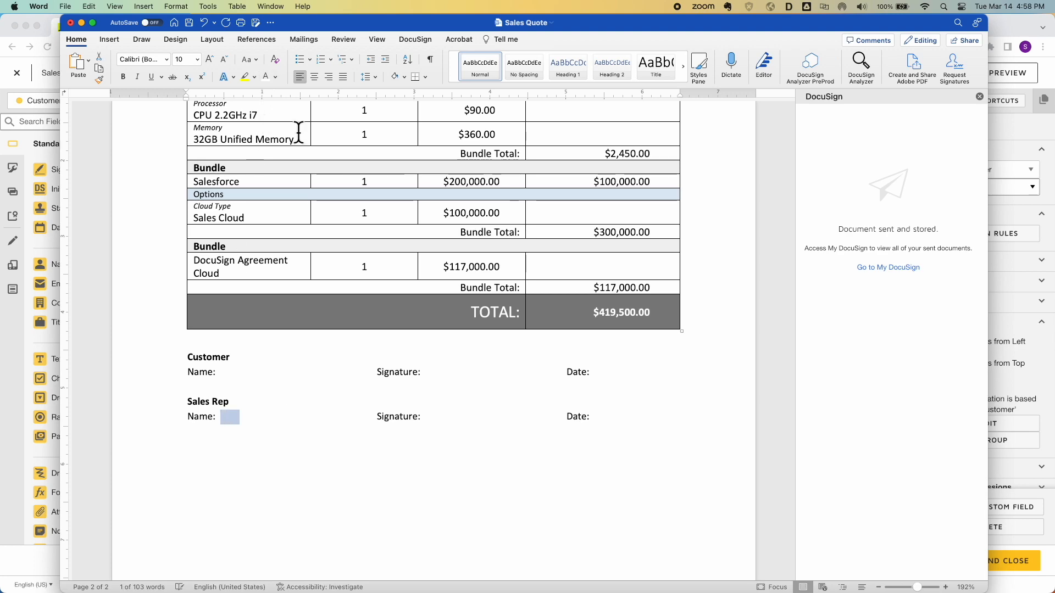
# Save the Word document as 'Sales Template' and return to the DocuSign template editor
pyautogui.click(256, 22)
pyautogui.write('Sales Template')
pyautogui.press('BackSpace')
pyautogui.press('BackSpace')
pyautogui.press('BackSpace')
pyautogui.write('ate')
pyautogui.click(724, 406)
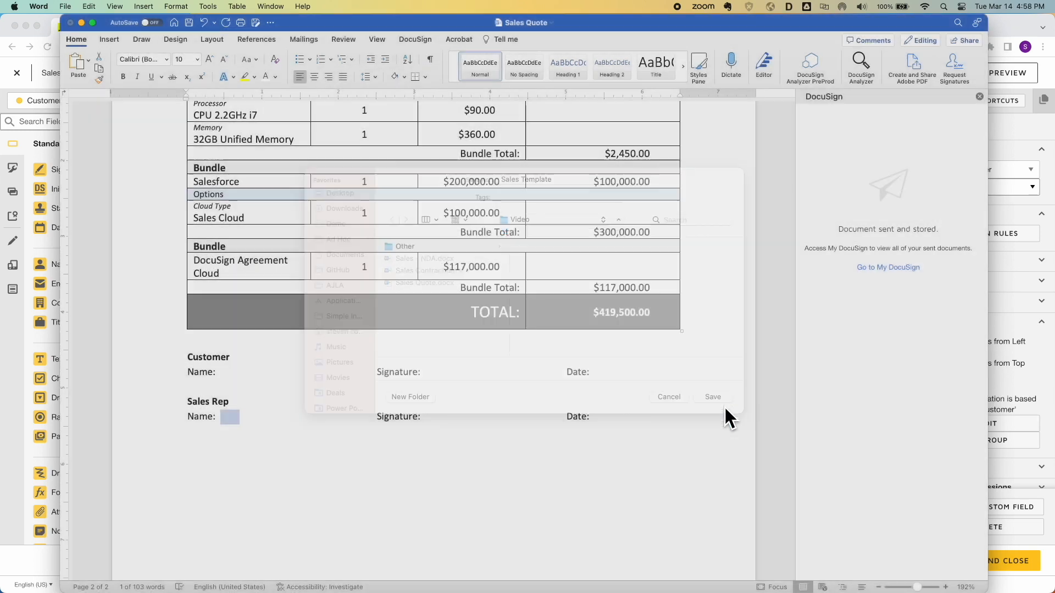
pyautogui.click(571, 456)
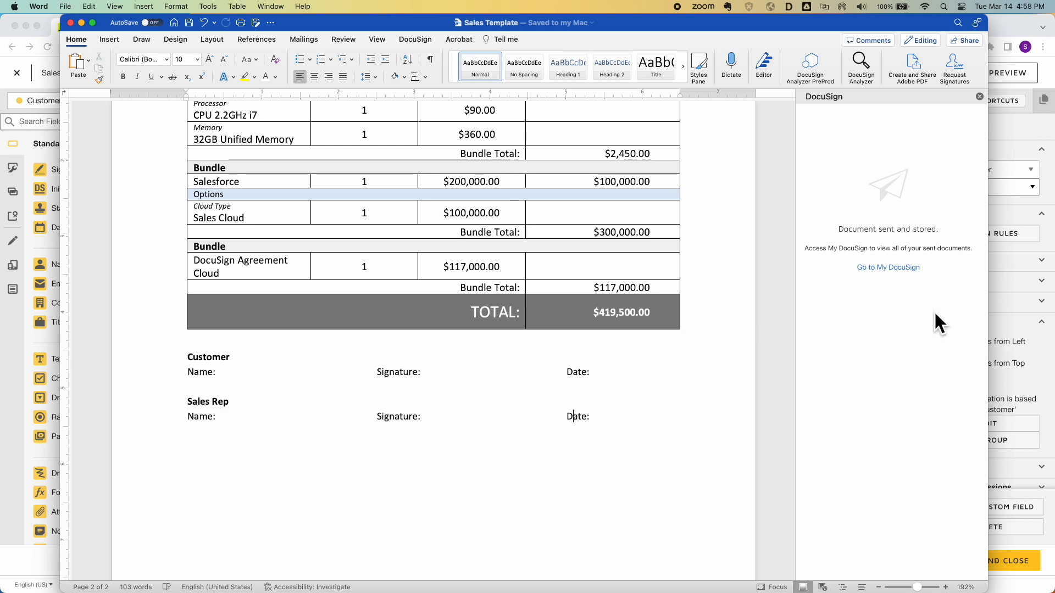
pyautogui.click(1038, 353)
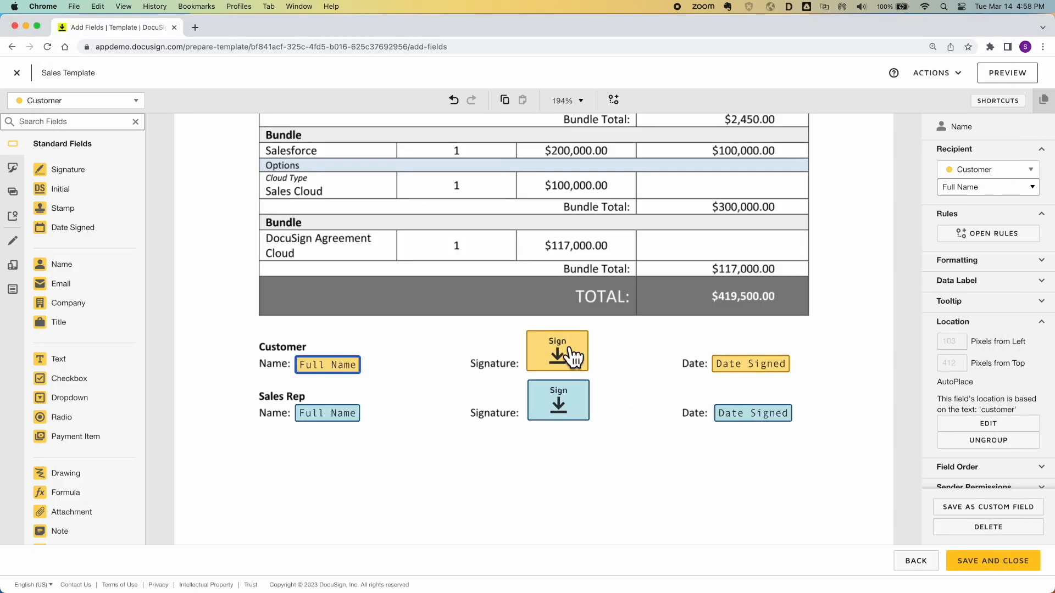
# Swap the template's Sales Quote.docx for Sales Template.docx from the Video folder
pyautogui.click(408, 351)
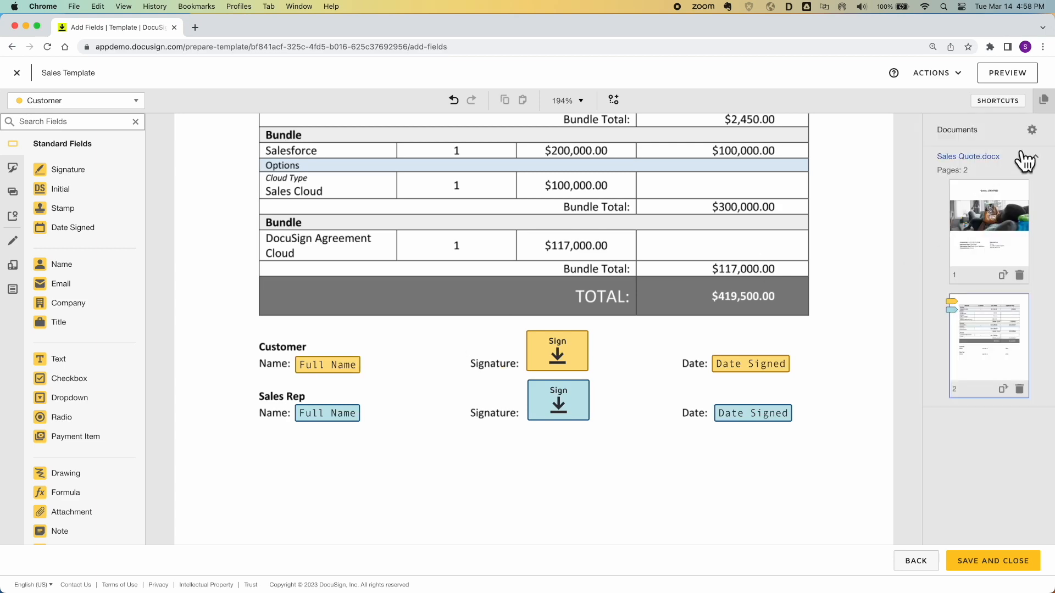
pyautogui.click(1033, 131)
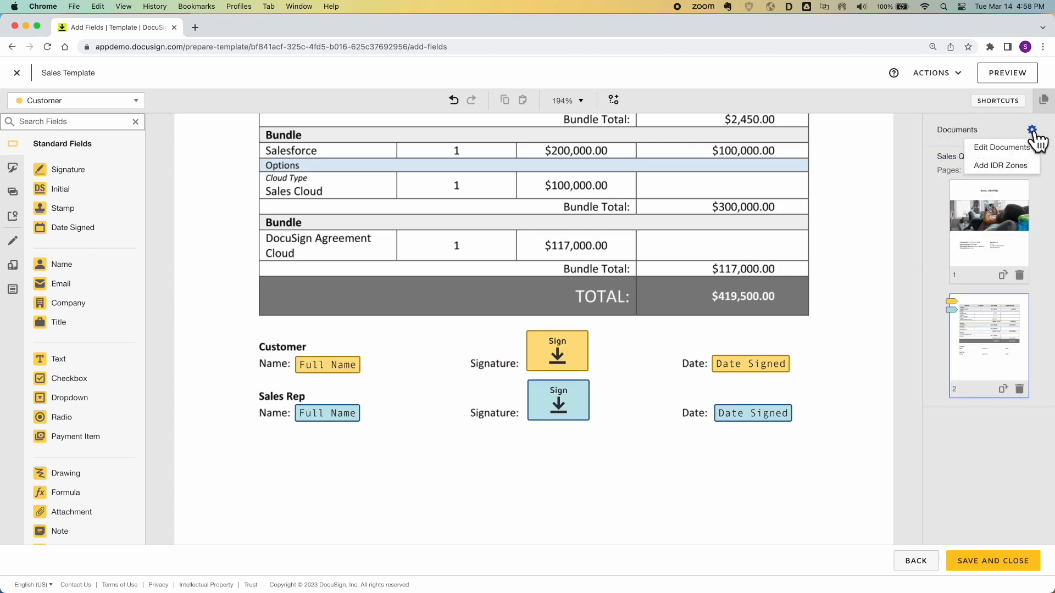
pyautogui.click(1010, 147)
pyautogui.click(404, 258)
pyautogui.click(426, 168)
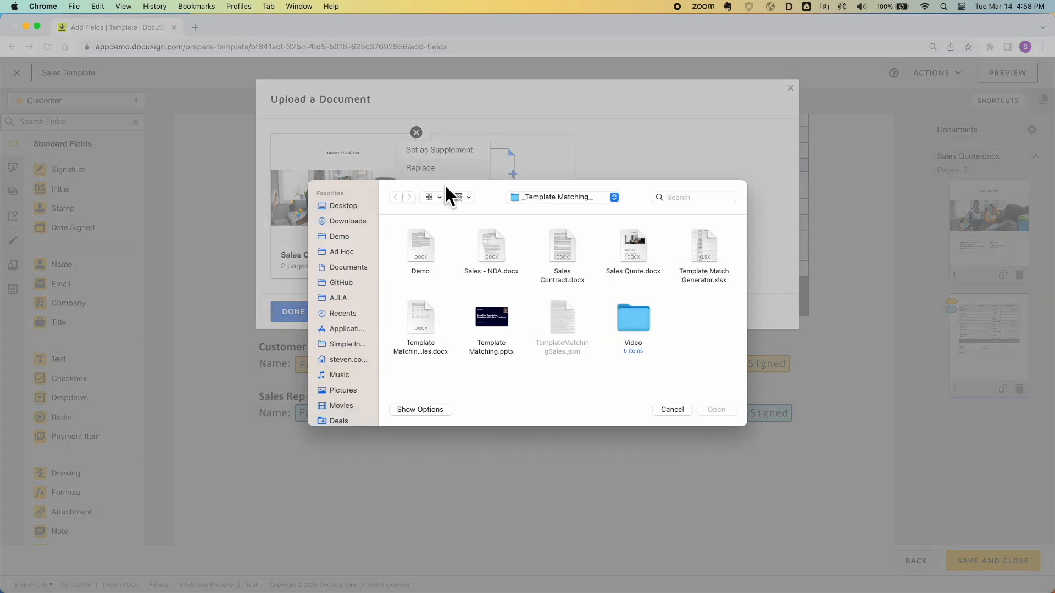
pyautogui.doubleClick(628, 318)
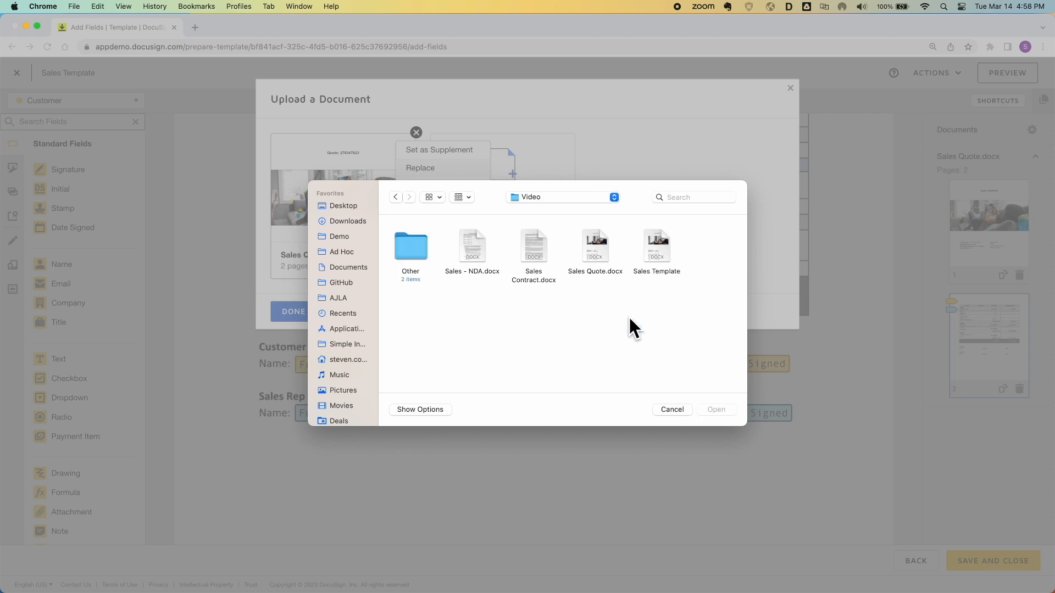
pyautogui.doubleClick(655, 241)
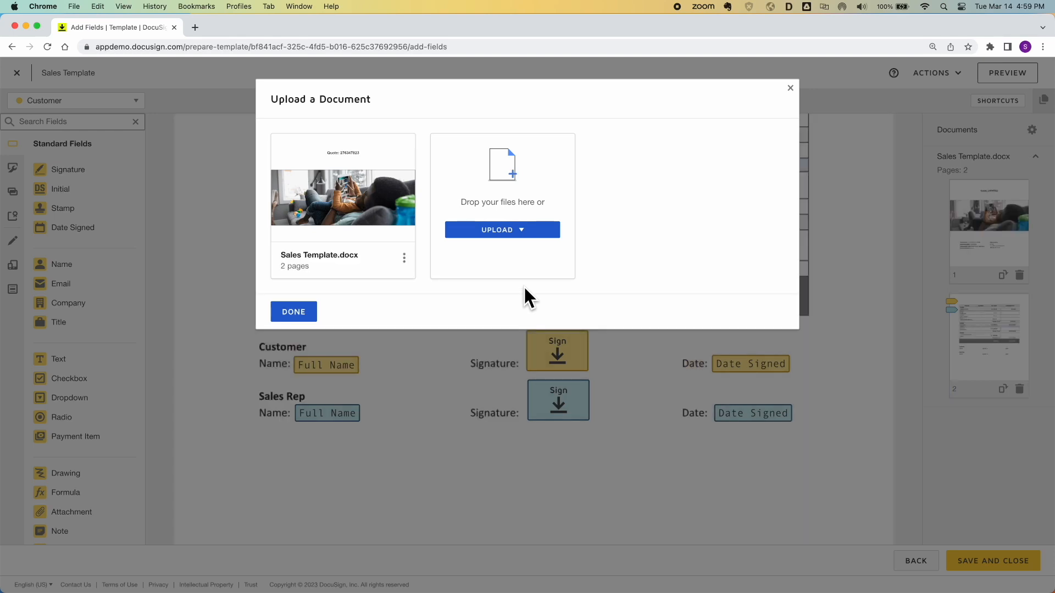
pyautogui.click(302, 313)
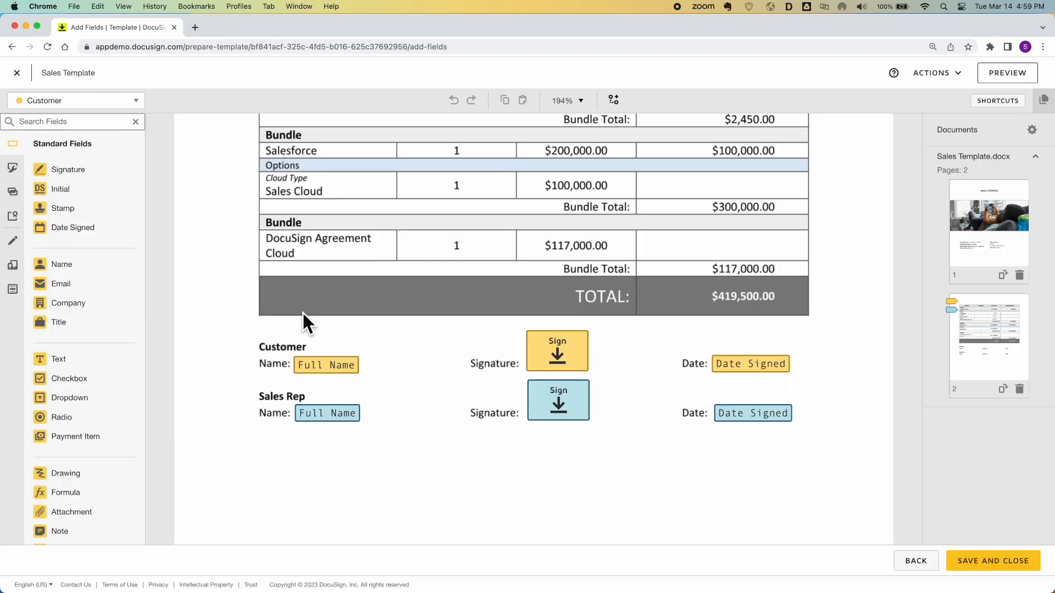
# AutoPlace the Customer Full Name field on \n1\ and move it onto the Name: line
pyautogui.click(333, 367)
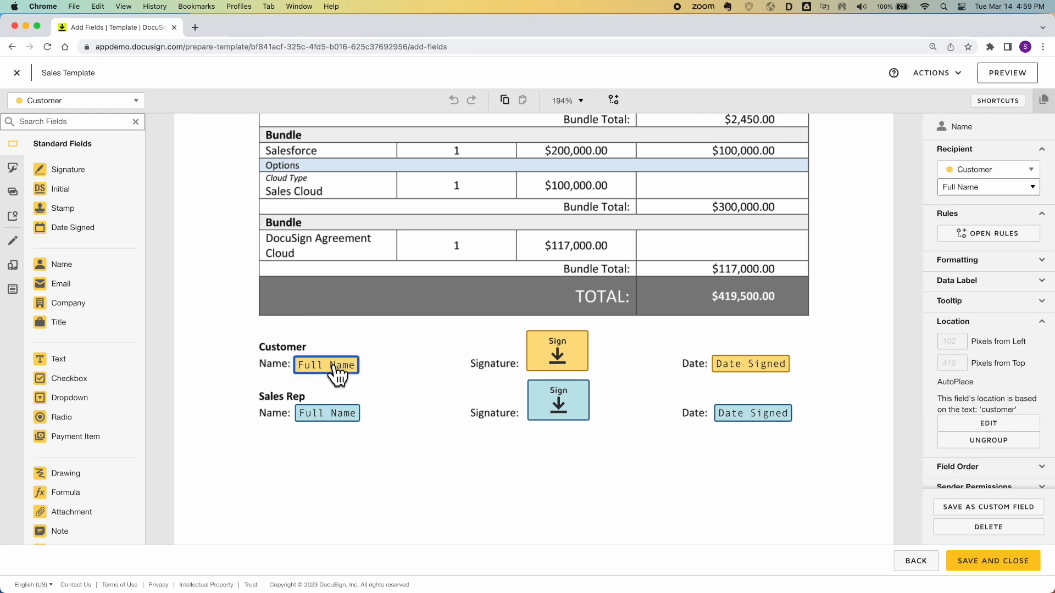
pyautogui.click(984, 425)
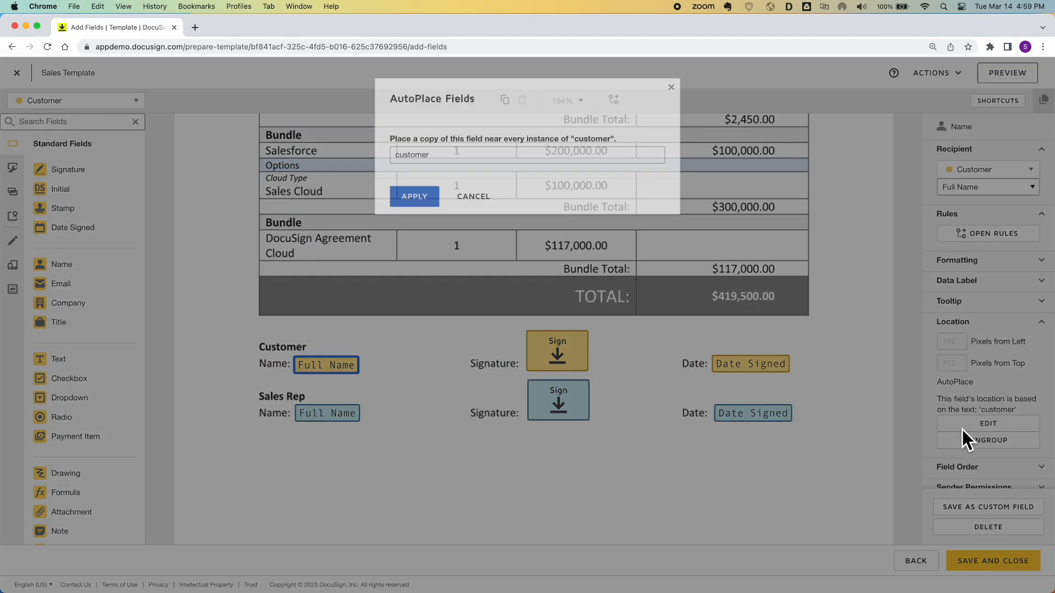
pyautogui.moveTo(464, 154); pyautogui.dragTo(367, 148)
pyautogui.write('\\n1\\')
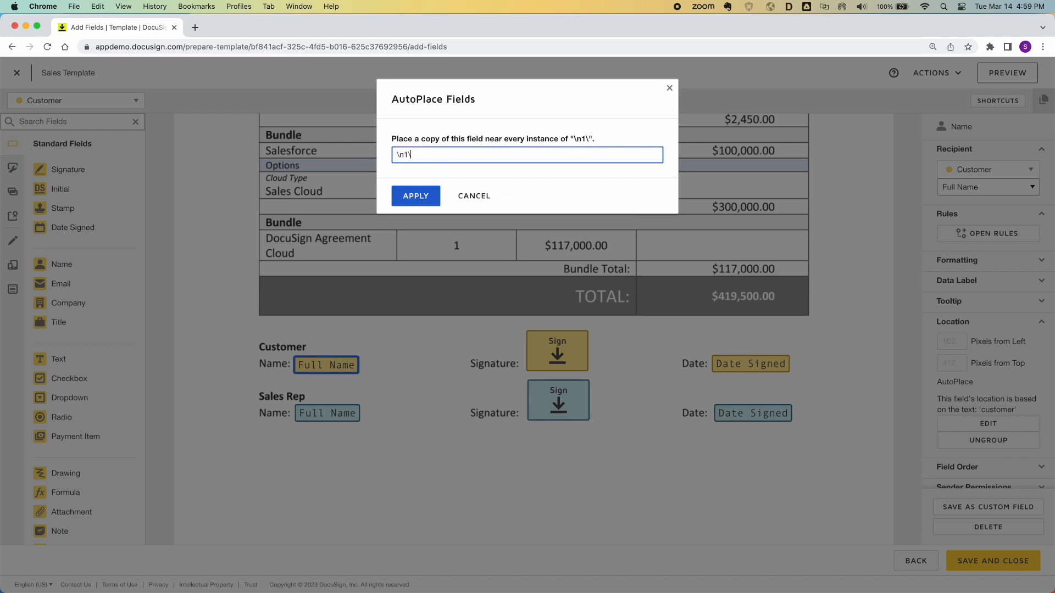
pyautogui.click(416, 195)
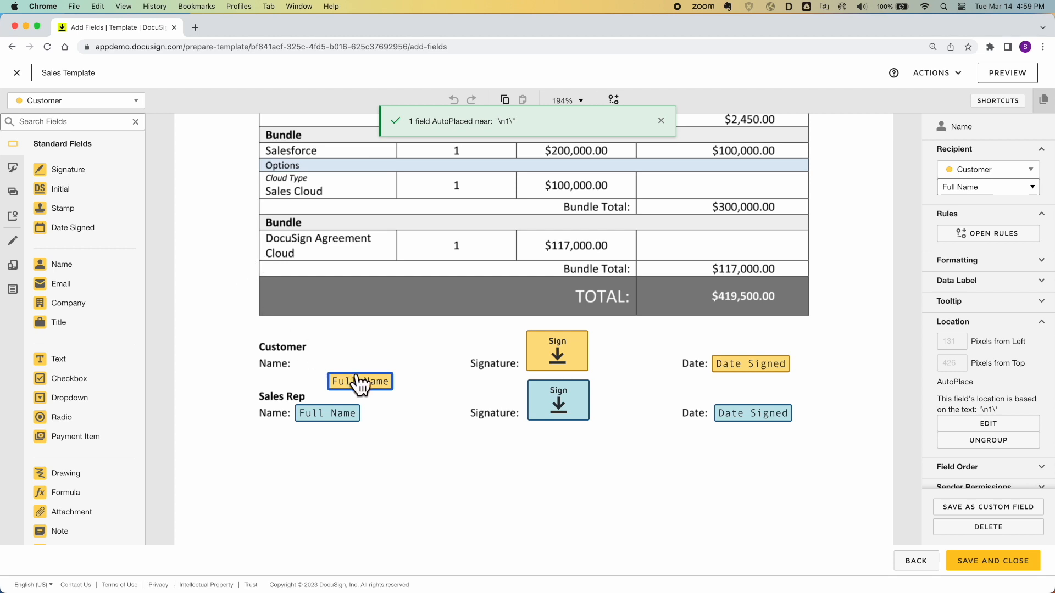
pyautogui.moveTo(361, 382); pyautogui.dragTo(323, 357)
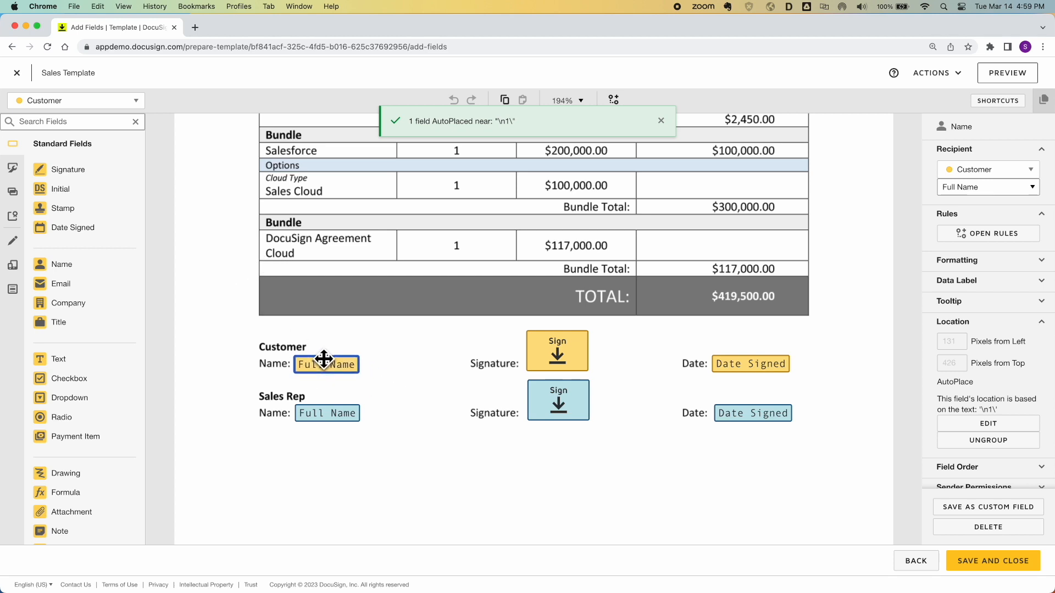
# AutoPlace the Customer Signature field on the \s1\ anchor text
pyautogui.click(552, 360)
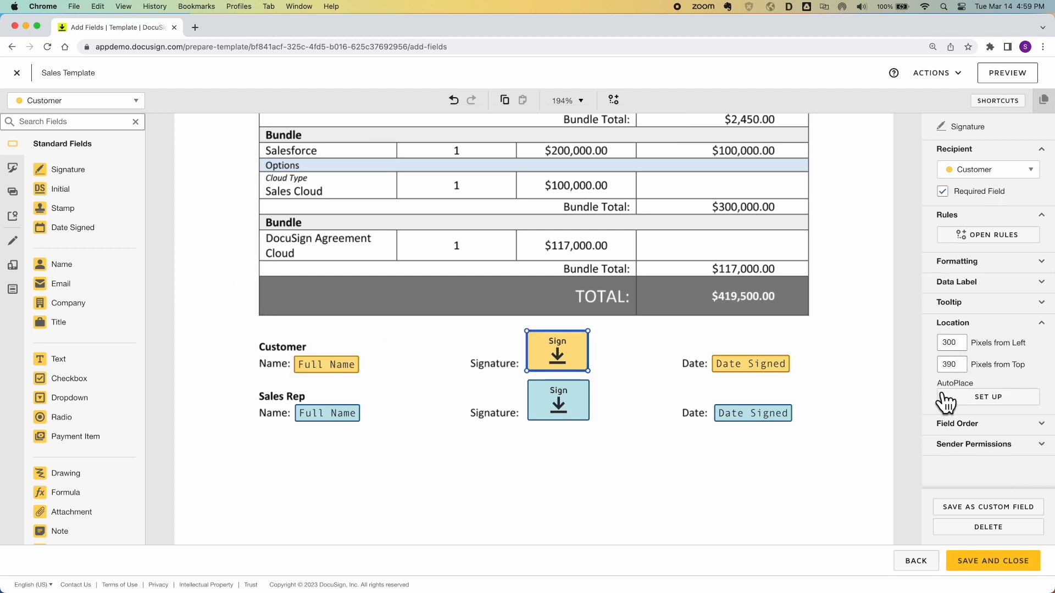
pyautogui.click(956, 396)
pyautogui.click(557, 155)
pyautogui.write('\\s1\\')
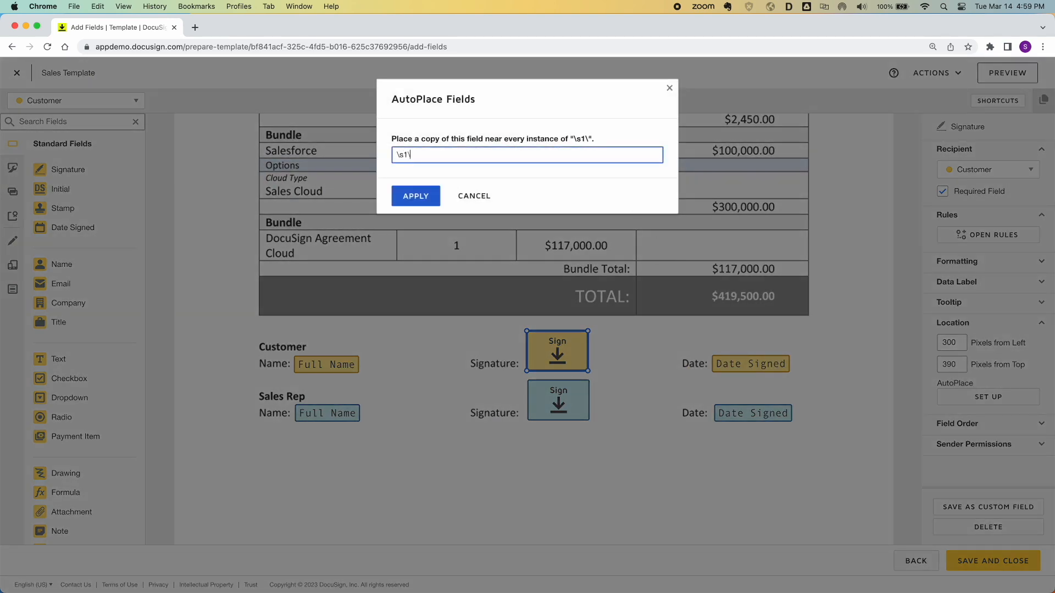
pyautogui.press('Return')
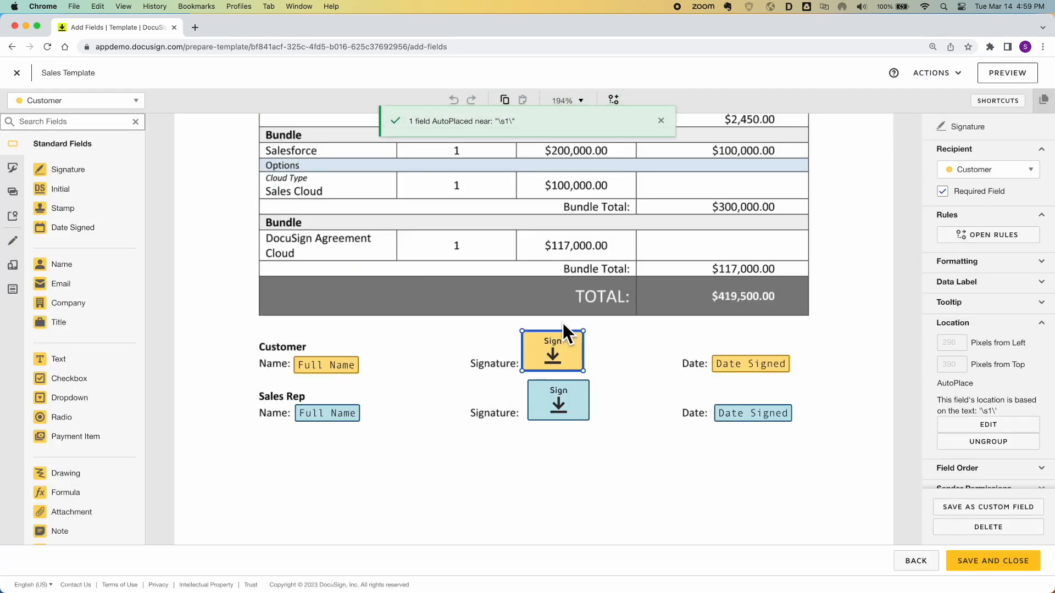
# AutoPlace the Customer Date Signed field on \d1\ and nudge it back into place
pyautogui.click(736, 365)
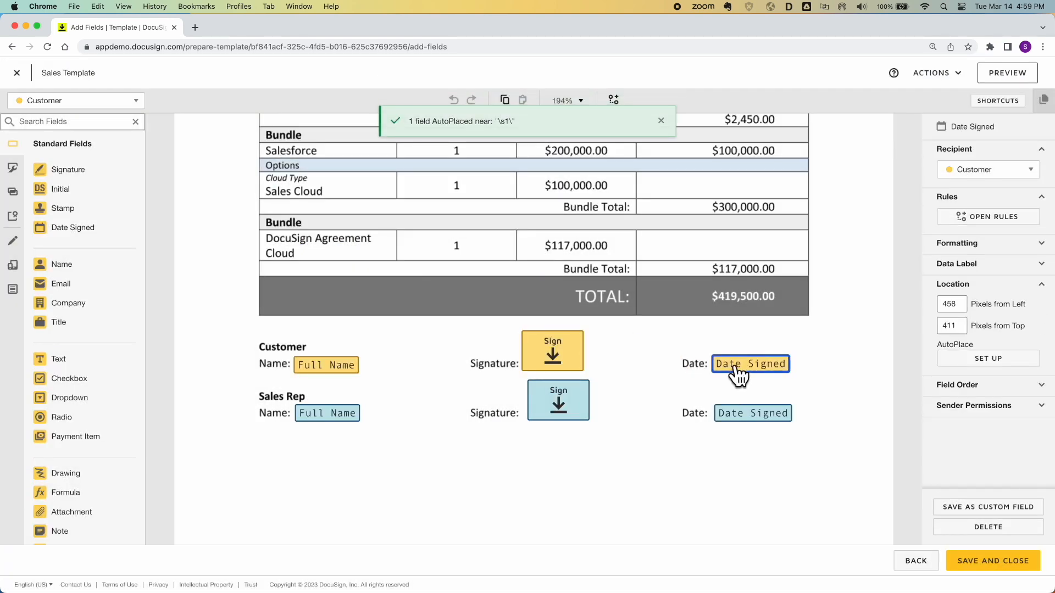
pyautogui.click(967, 361)
pyautogui.click(518, 154)
pyautogui.write('\\d1\\')
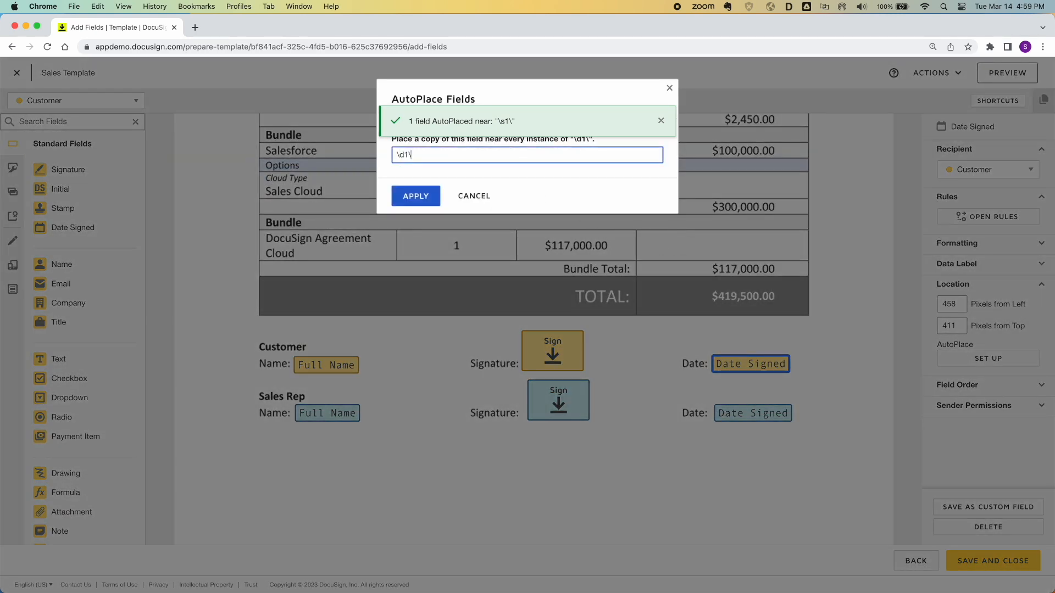
pyautogui.press('Return')
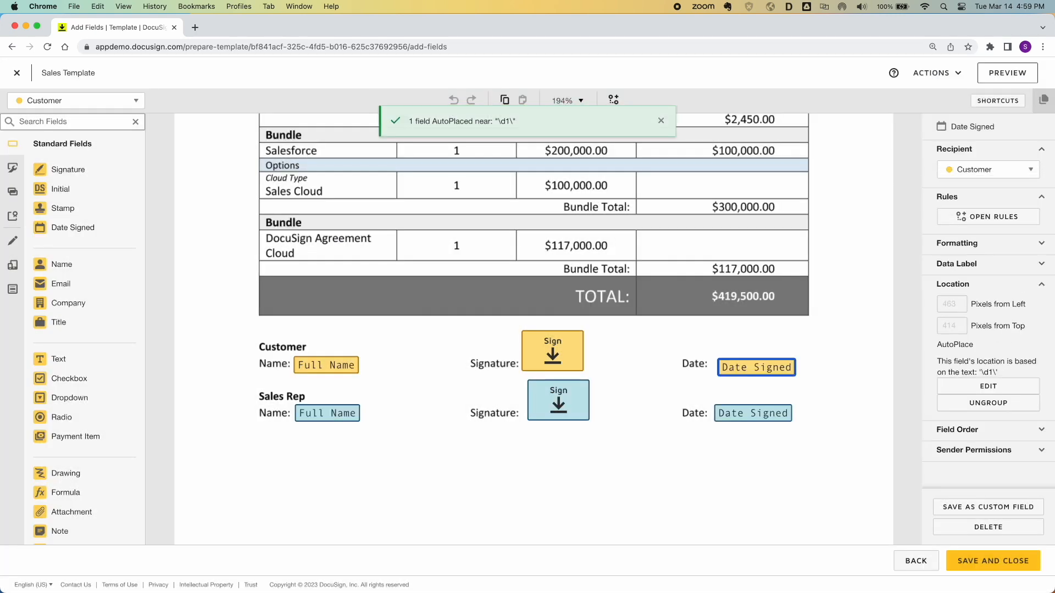
pyautogui.moveTo(749, 367); pyautogui.dragTo(734, 365)
# AutoPlace the Sales Rep Full Name field on the \n2\ anchor text
pyautogui.click(343, 413)
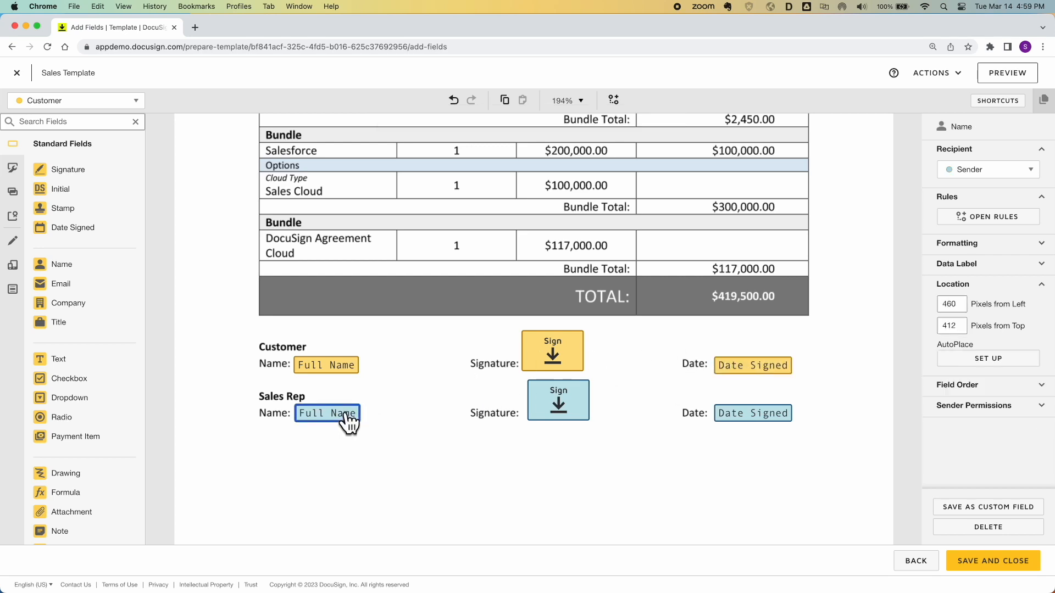
pyautogui.click(962, 399)
pyautogui.click(478, 157)
pyautogui.write('2\\')
pyautogui.press('Tab')
pyautogui.press('Return')
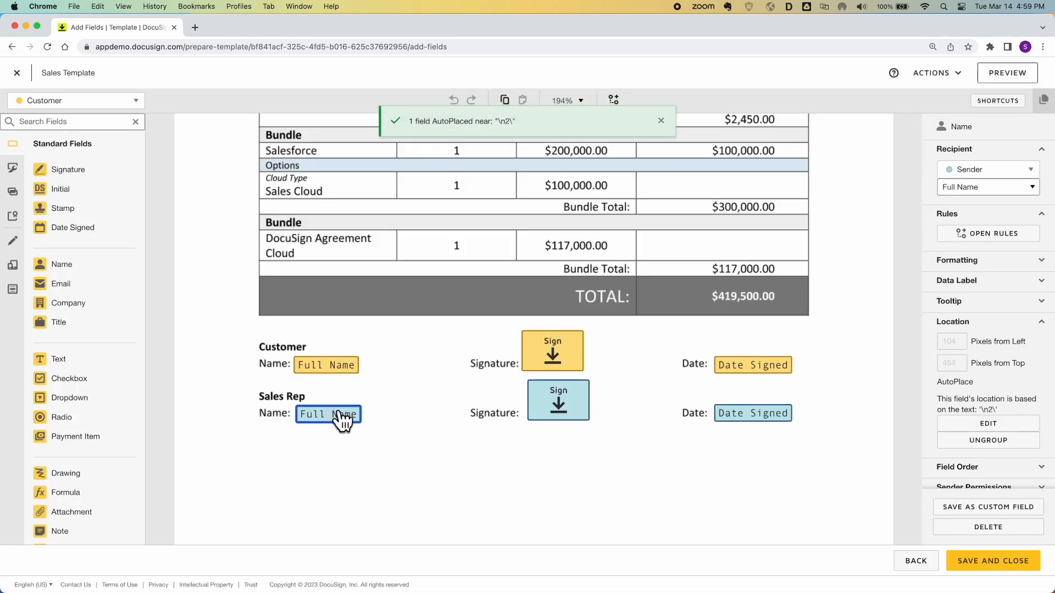
# Anchor the Sales Rep Signature and Date Signed fields to \s2\ and \d2\
pyautogui.click(541, 413)
pyautogui.click(959, 399)
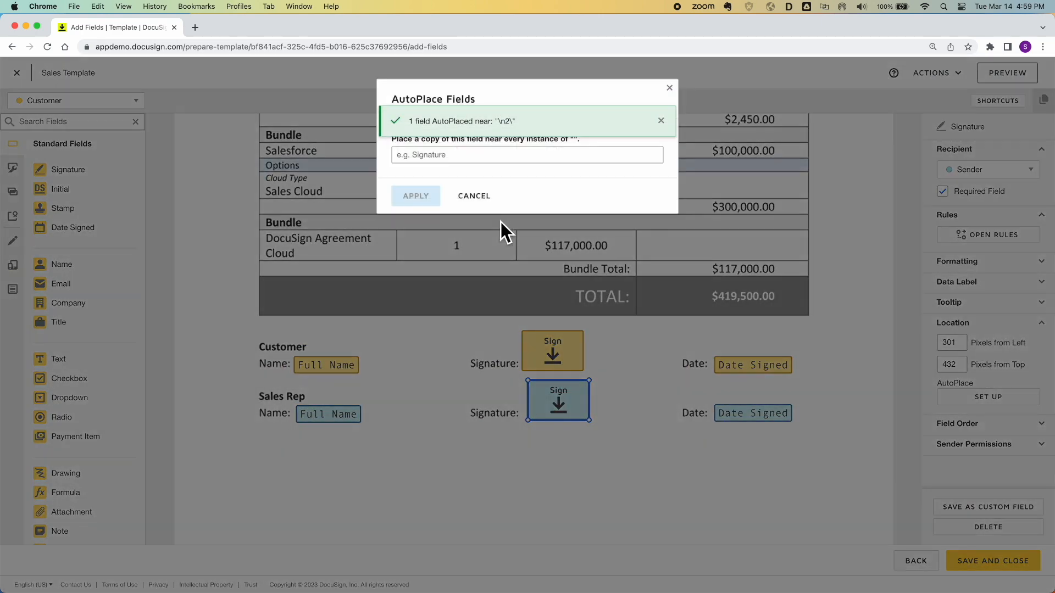
pyautogui.write('\\s2\\')
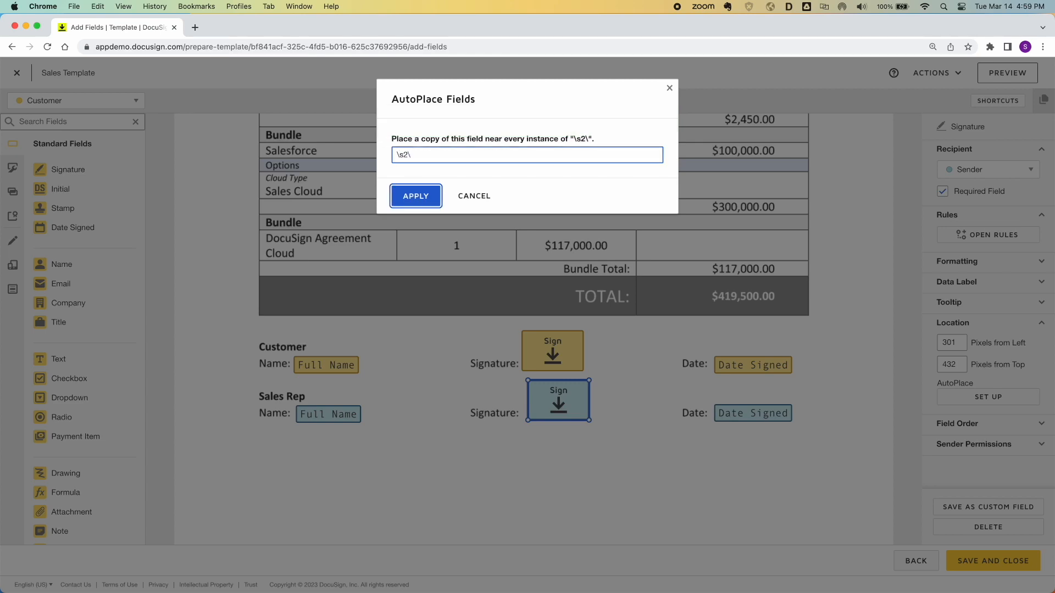
pyautogui.click(416, 196)
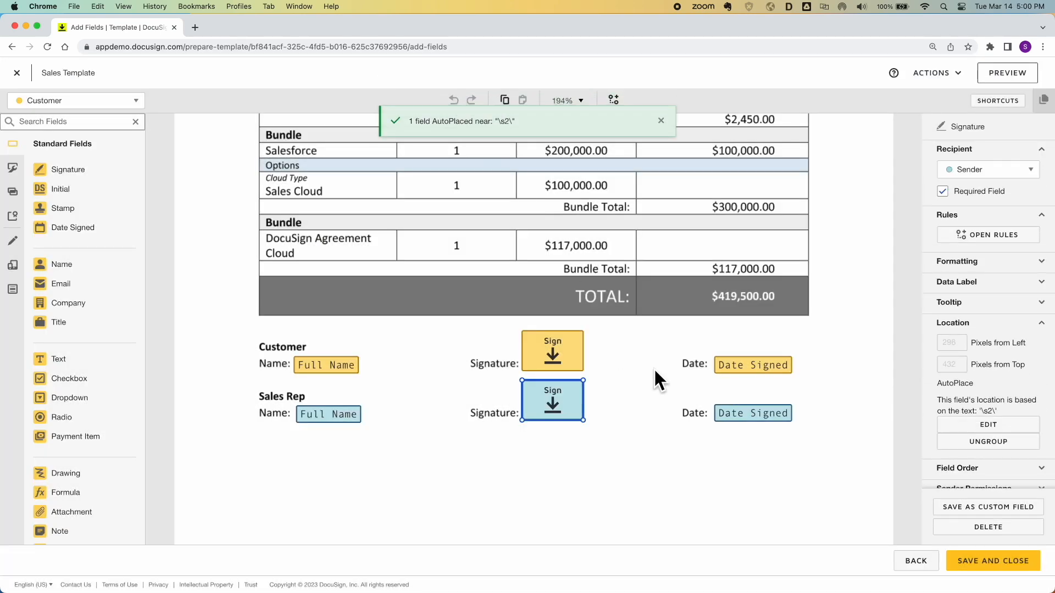
pyautogui.click(742, 416)
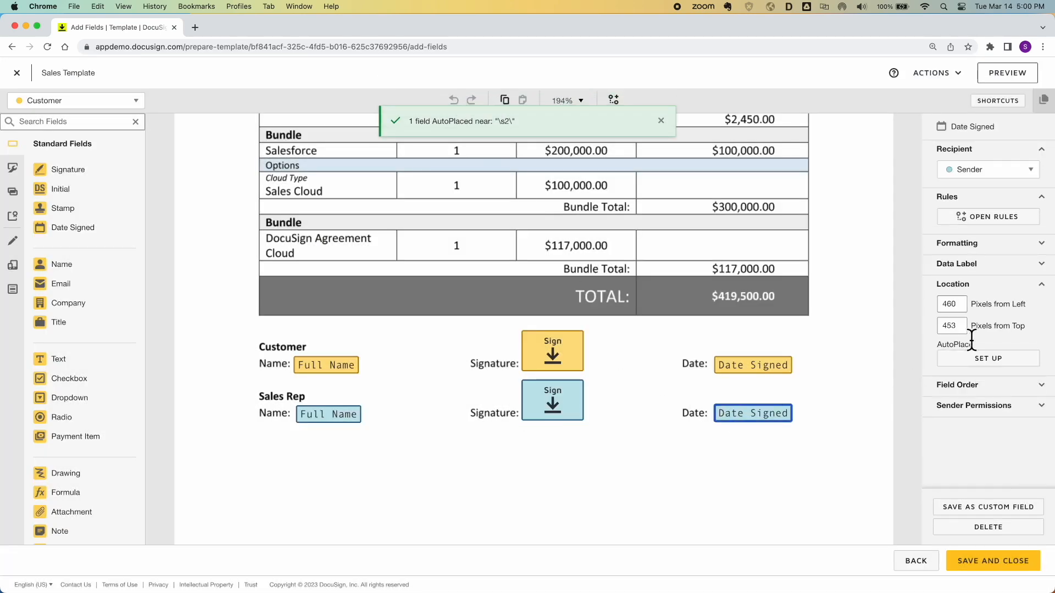
pyautogui.click(987, 360)
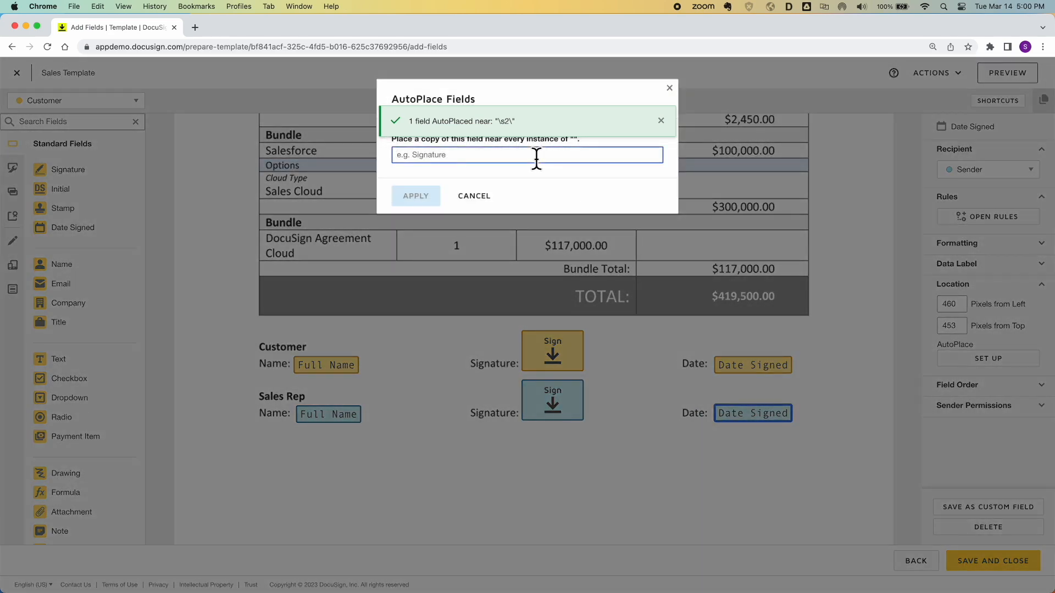
pyautogui.write('\\d2\\')
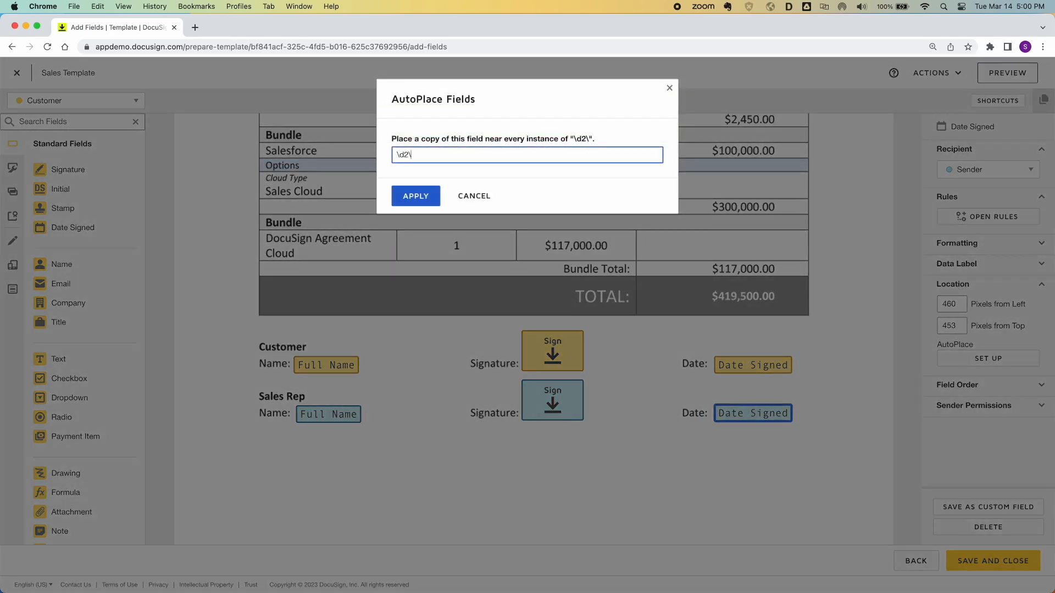
pyautogui.click(416, 196)
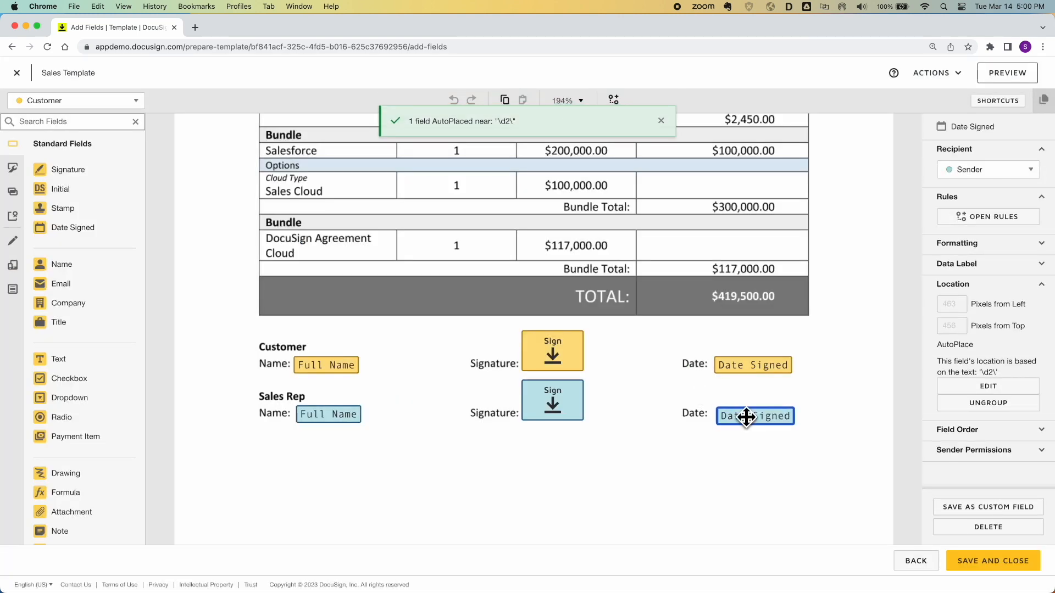
# Left-align the Date Signed and Full Name pairs, nudge both signatures, and save the template
pyautogui.moveTo(705, 365); pyautogui.dragTo(756, 429)
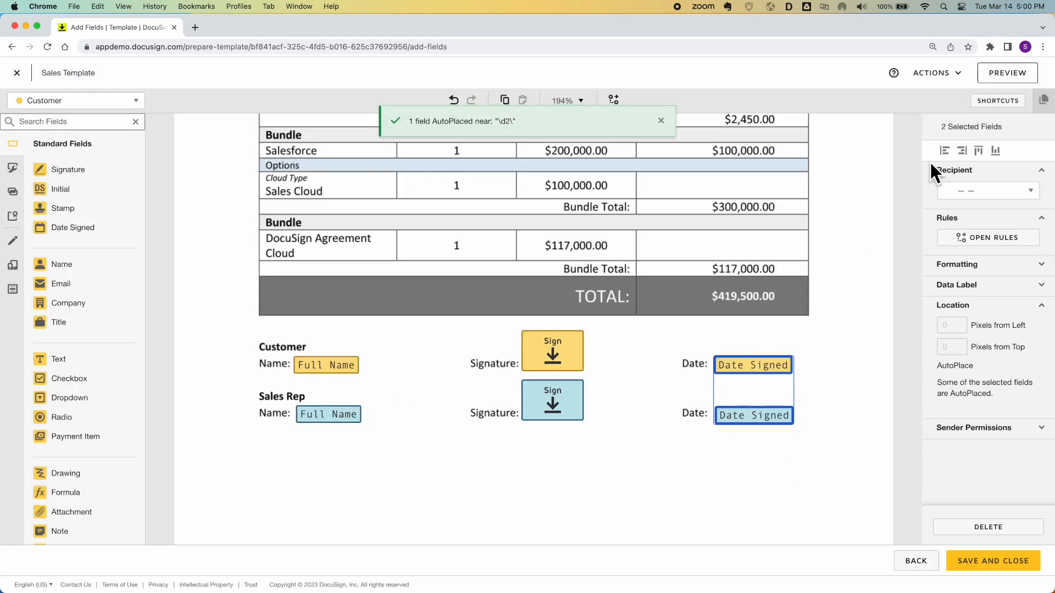
pyautogui.click(945, 151)
pyautogui.moveTo(279, 350); pyautogui.dragTo(336, 422)
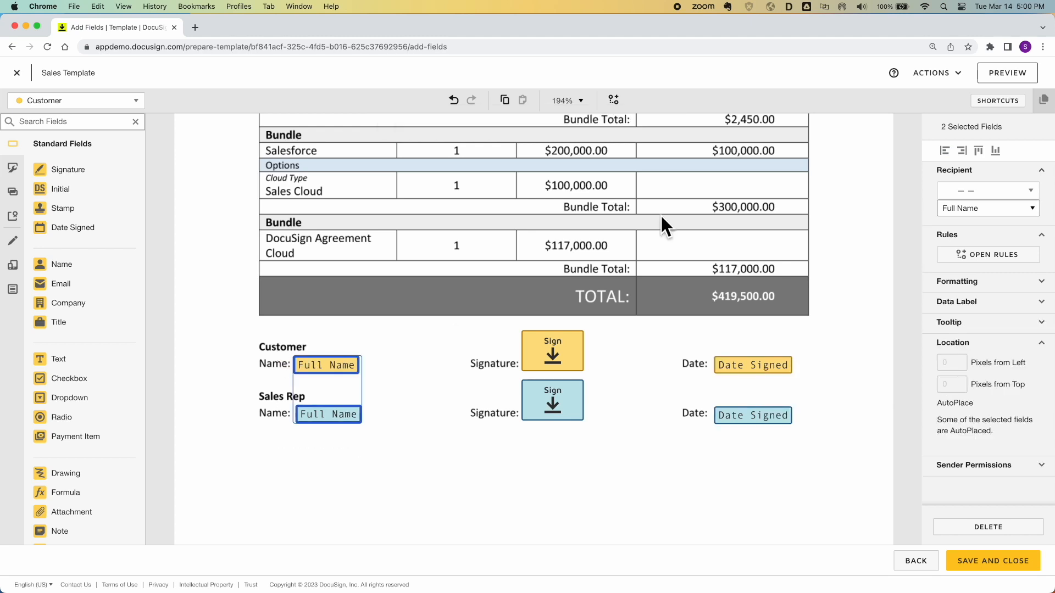
pyautogui.click(945, 151)
pyautogui.moveTo(489, 341); pyautogui.dragTo(613, 442)
pyautogui.press('Right')
pyautogui.press('Down')
pyautogui.press('Down')
pyautogui.press('Down')
pyautogui.press('Down')
pyautogui.press('Down')
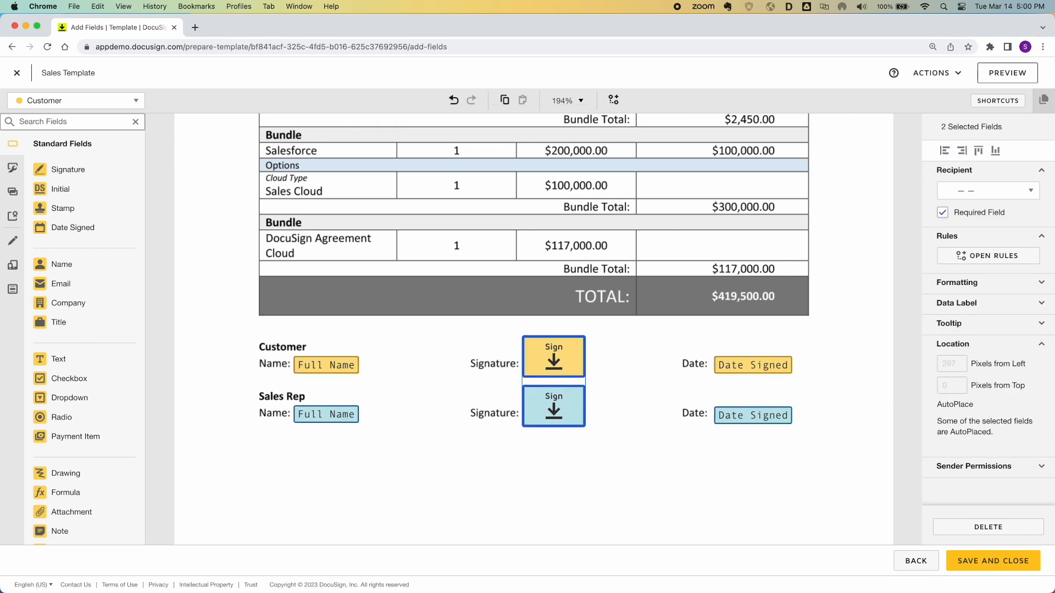
pyautogui.click(657, 451)
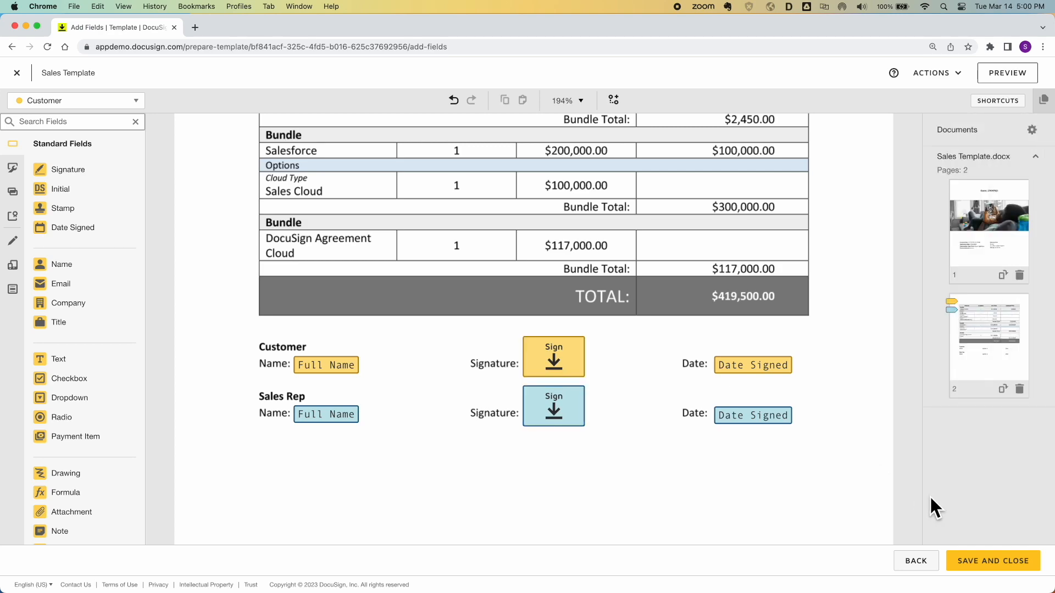
pyautogui.click(974, 560)
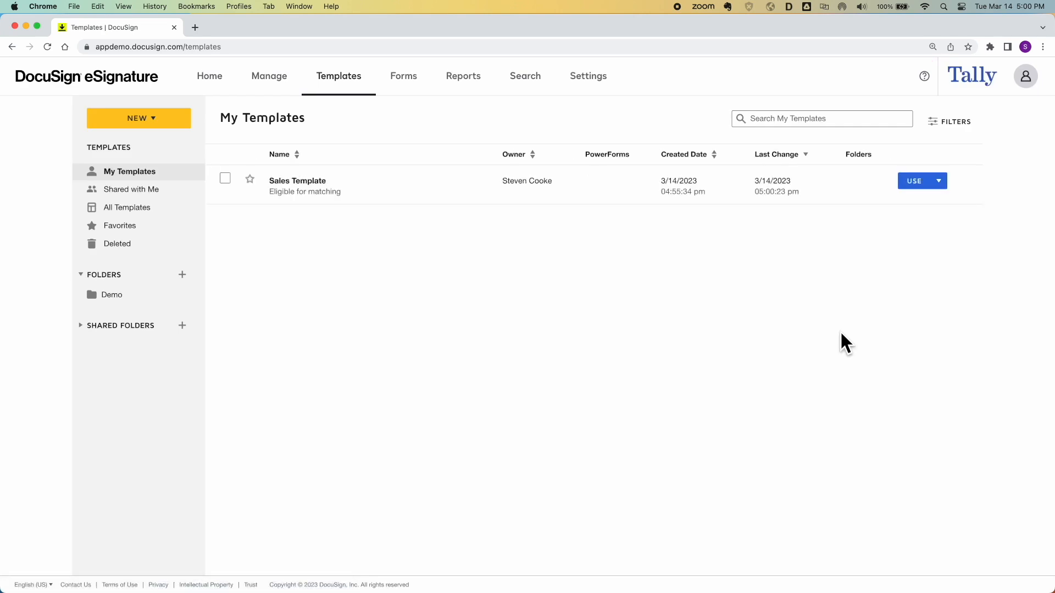
# Include Sales Template in template matching, then show all open windows
pyautogui.click(938, 184)
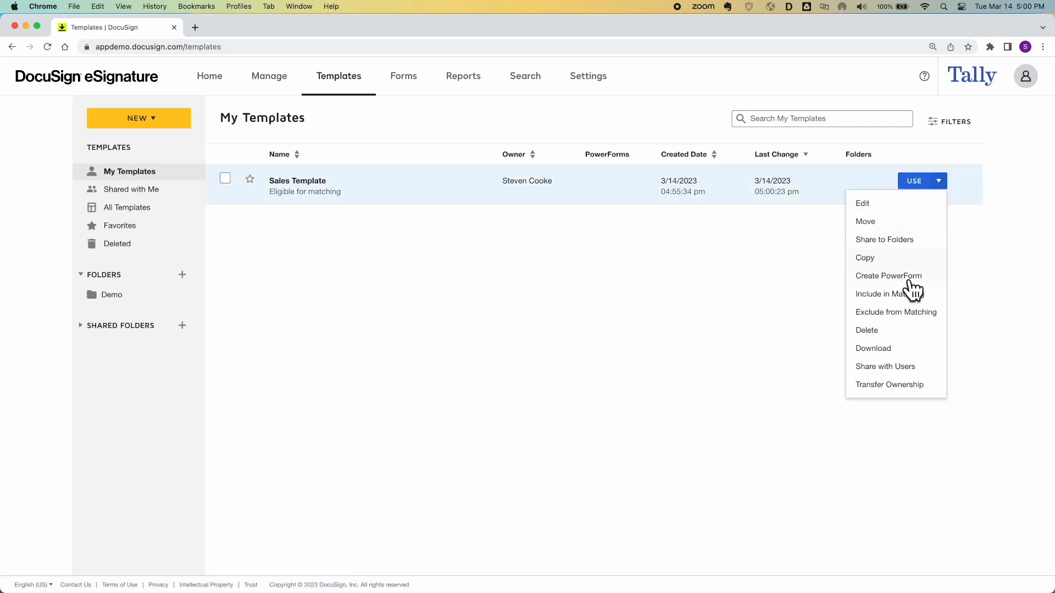
pyautogui.click(907, 295)
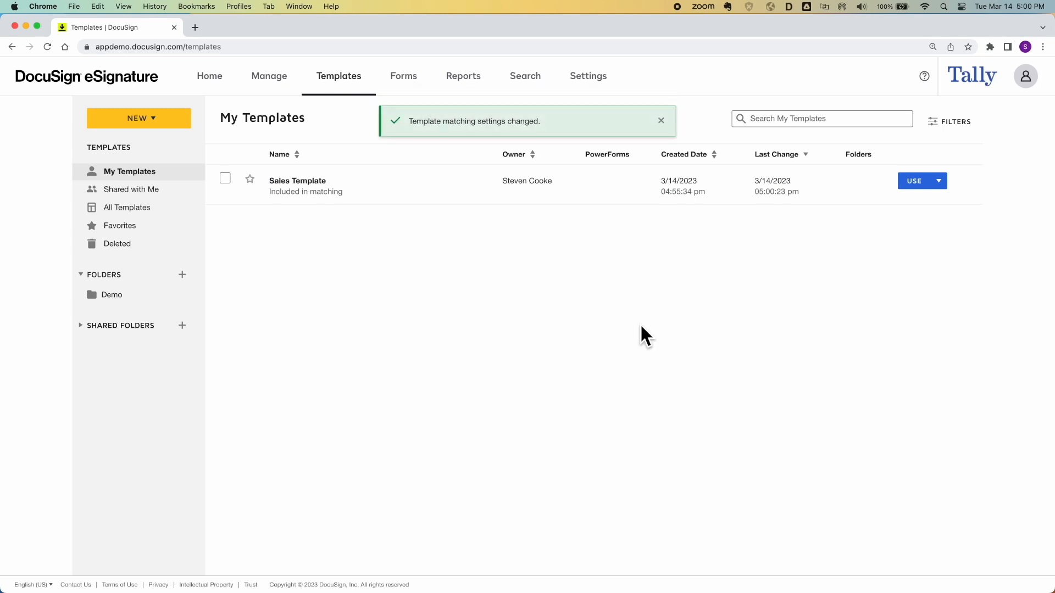
pyautogui.hotkey('ctrl', 'Up')
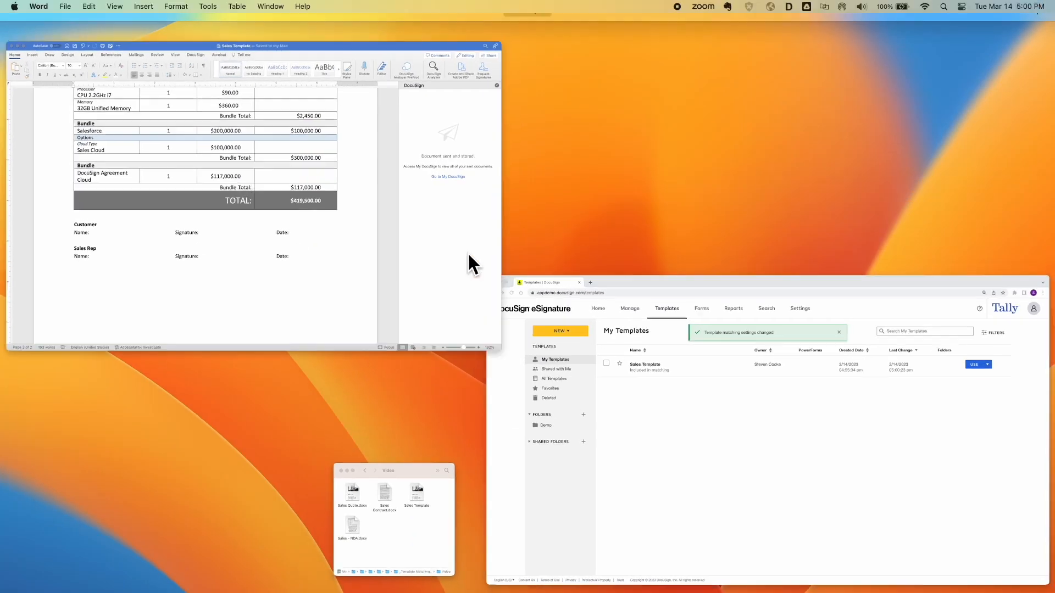
# Delete the Salesforce and DocuSign Agreement Cloud bundle rows from the Word pricing table
pyautogui.click(468, 254)
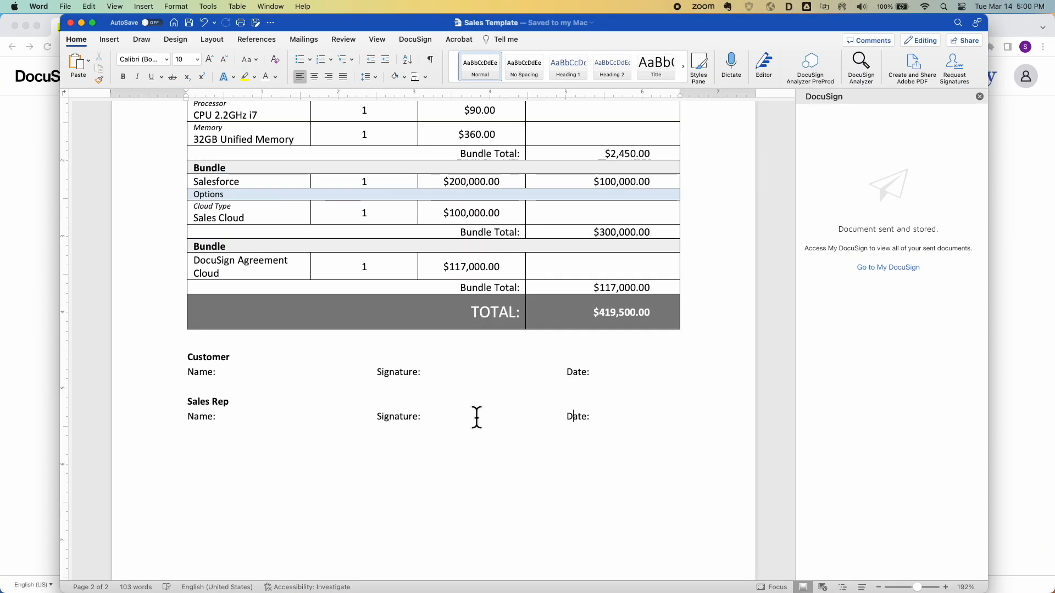
pyautogui.scroll(5, 476, 418)
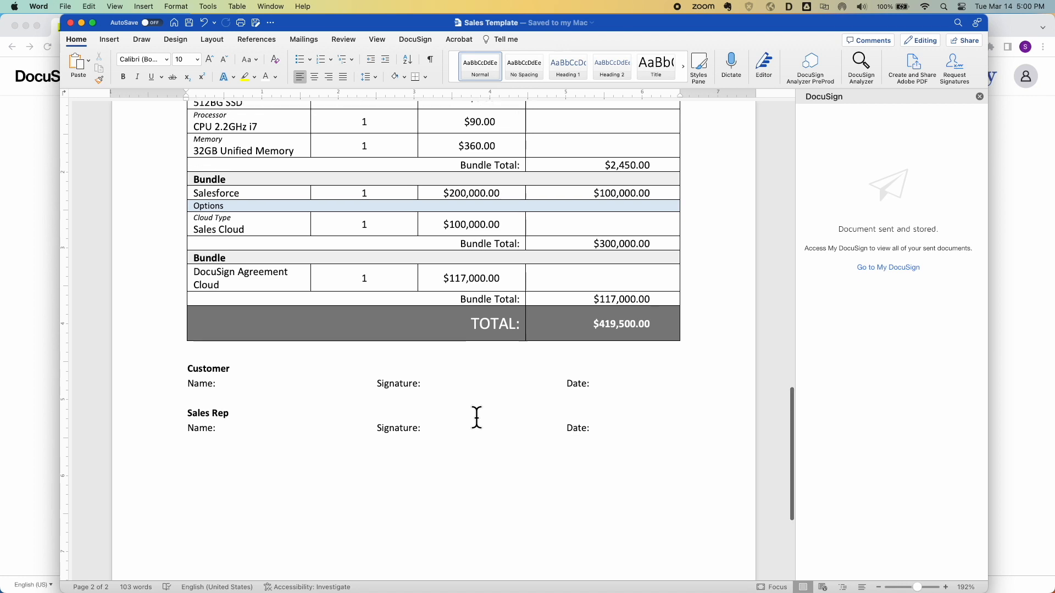
pyautogui.scroll(2, 476, 418)
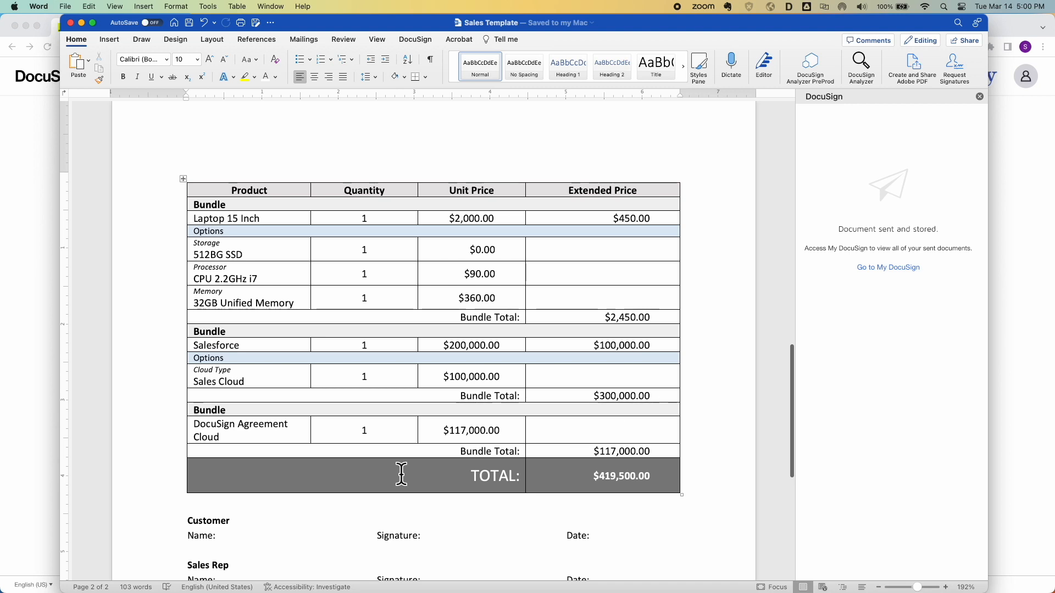
pyautogui.scroll(15, 396, 471)
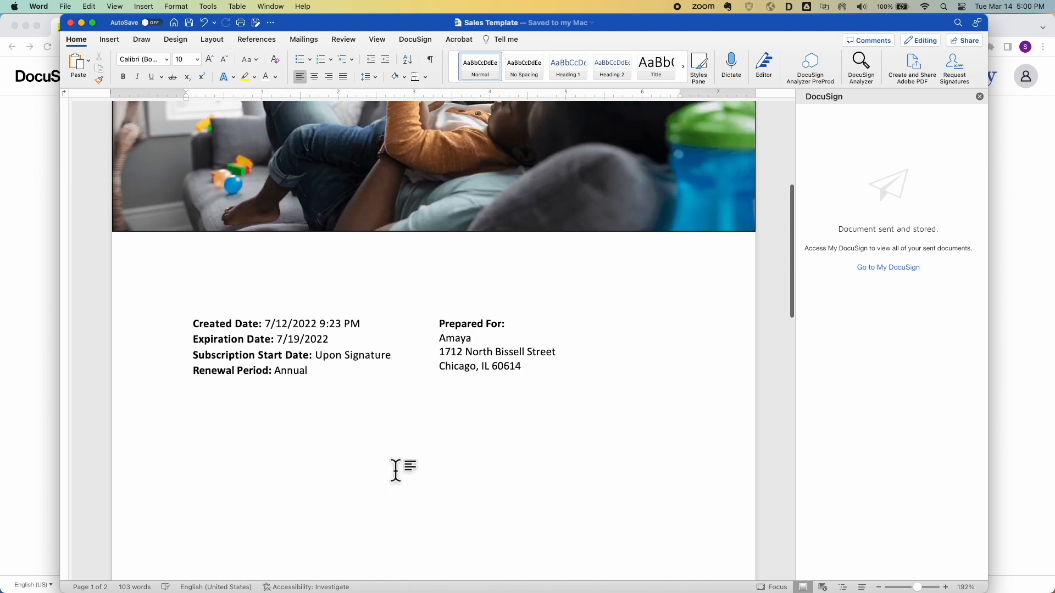
pyautogui.scroll(-15, 399, 471)
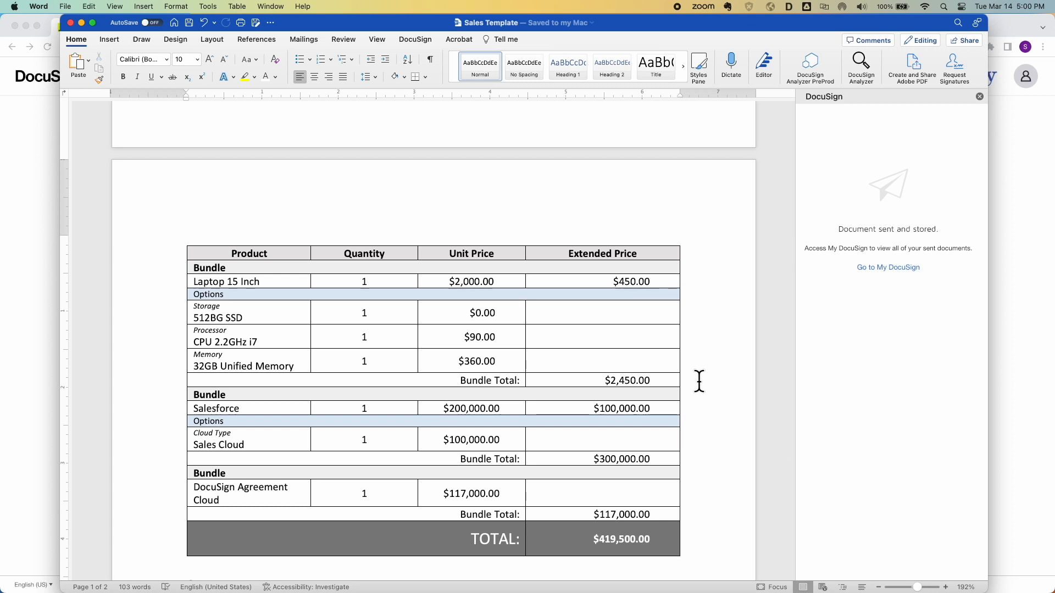
pyautogui.moveTo(705, 483); pyautogui.dragTo(368, 398)
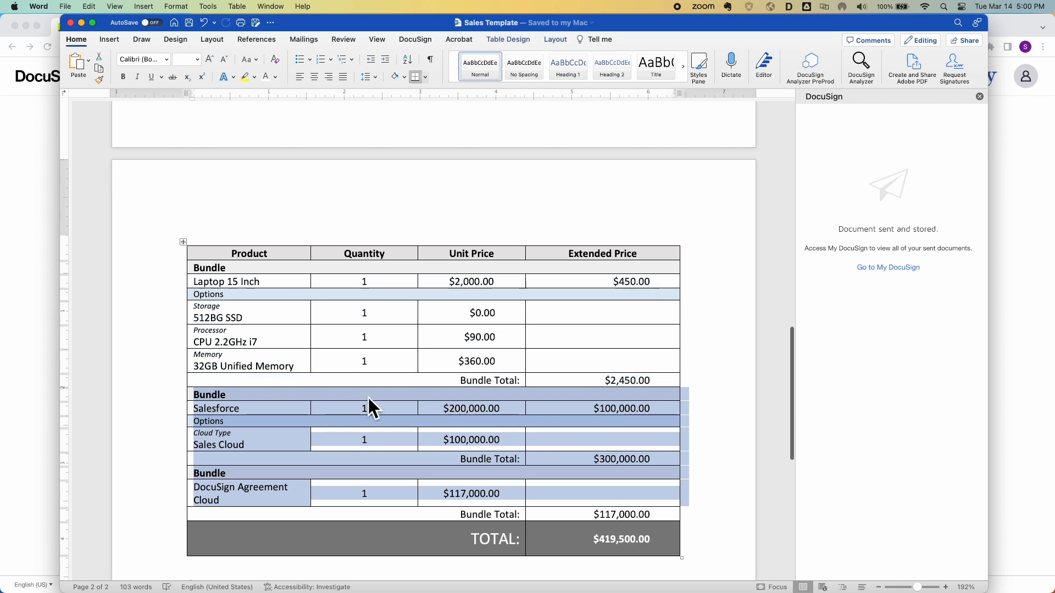
pyautogui.rightClick(368, 398)
pyautogui.click(412, 434)
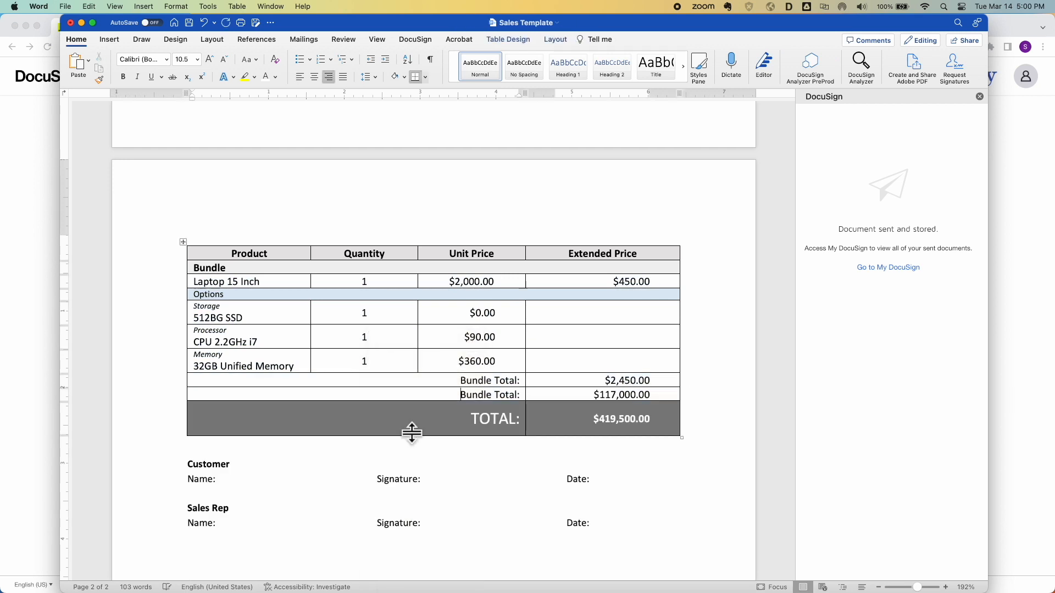
pyautogui.click(510, 442)
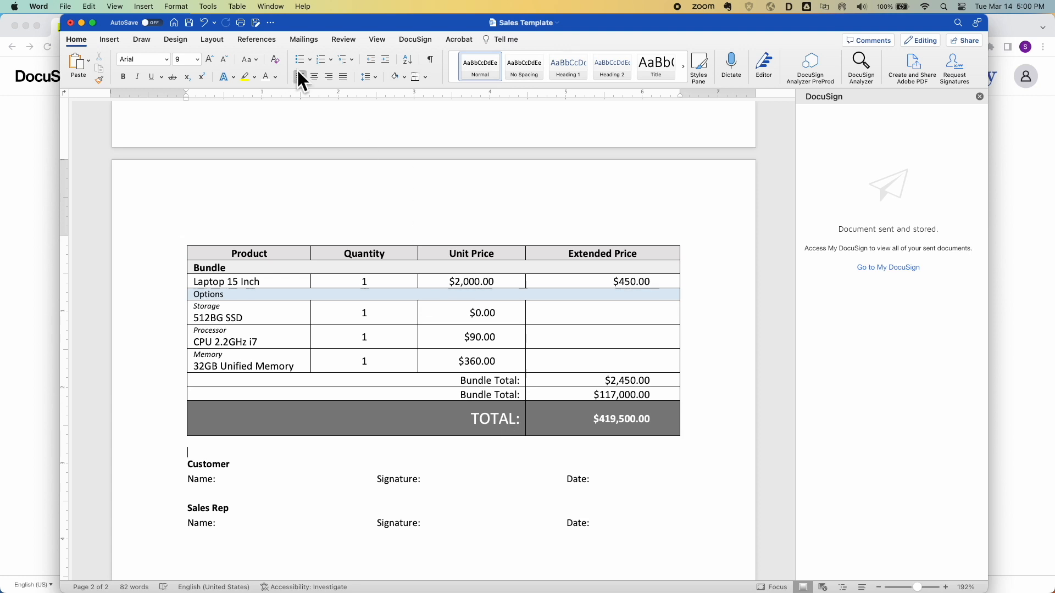
pyautogui.click(416, 40)
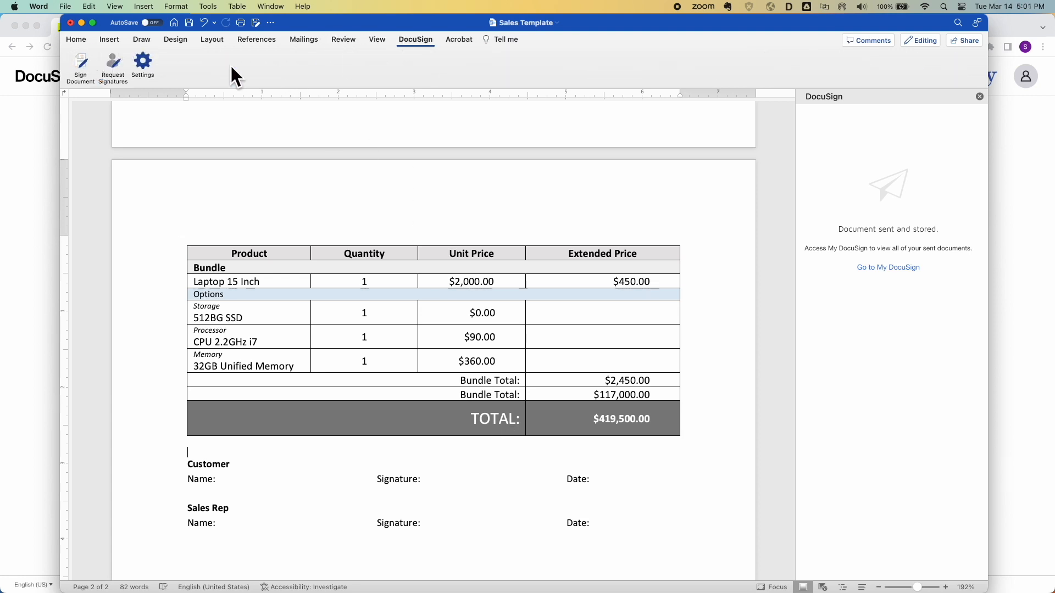
# Start a signature request and apply the 100% matching Sales Template
pyautogui.click(114, 64)
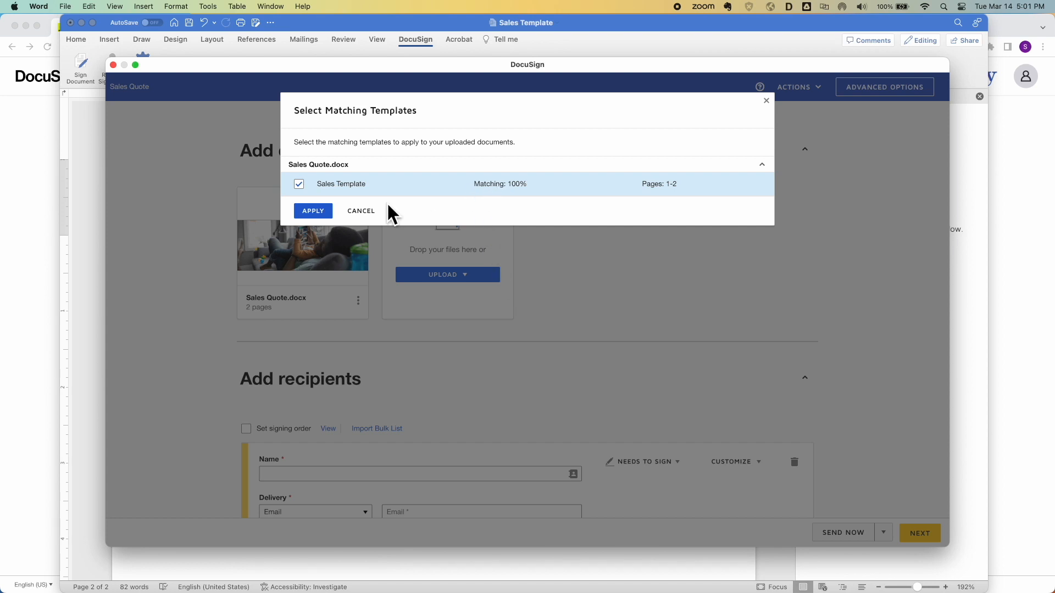
pyautogui.click(315, 214)
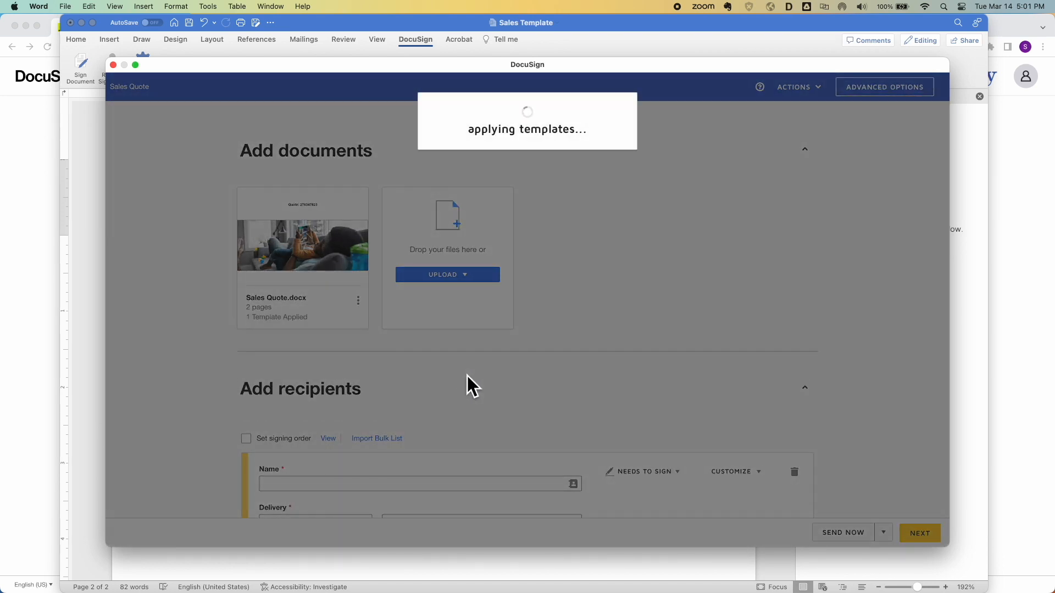
pyautogui.scroll(-5, 470, 388)
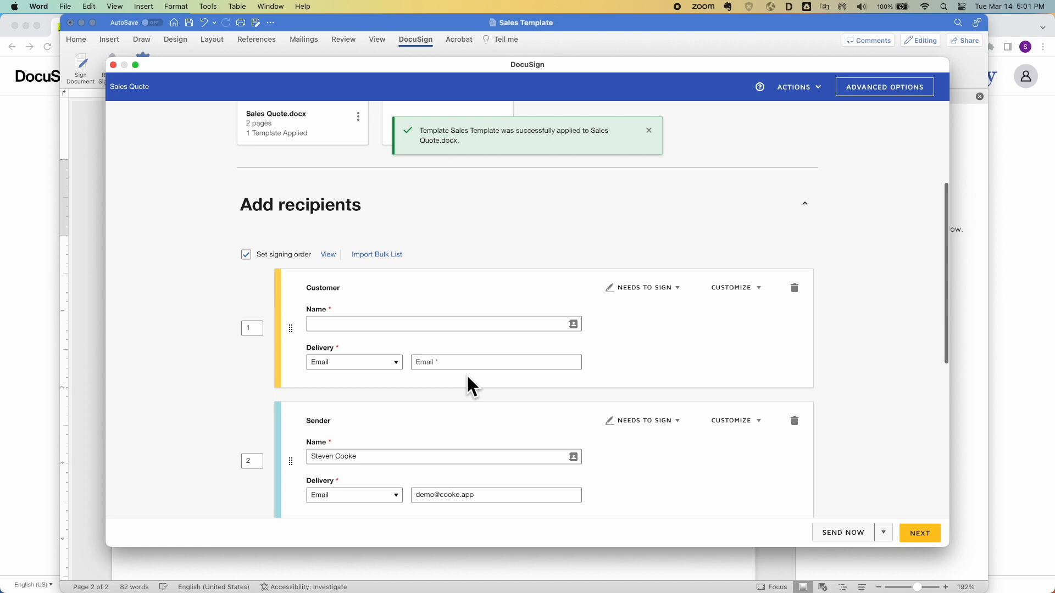
# Enter the Customer signer's name and e-mail, then continue to field placement
pyautogui.click(376, 324)
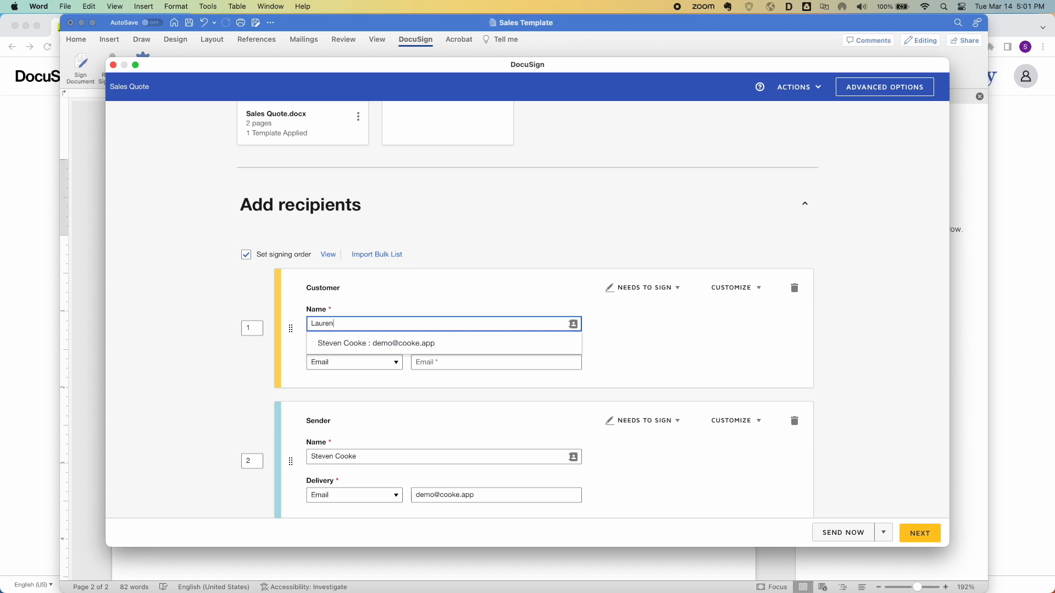
pyautogui.write('Smith')
pyautogui.press('Tab')
pyautogui.press('Tab')
pyautogui.press('Tab')
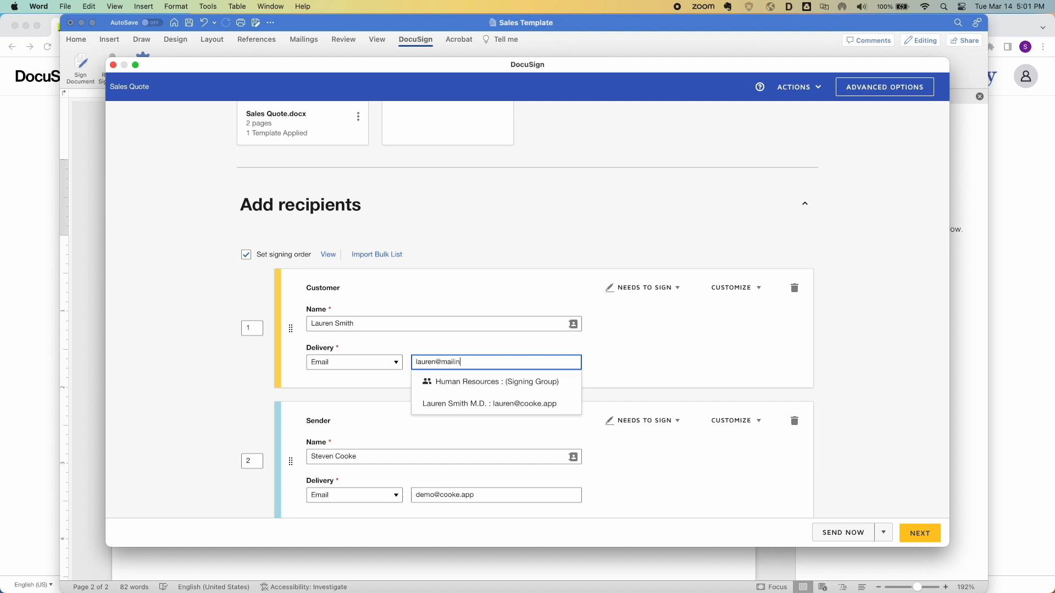
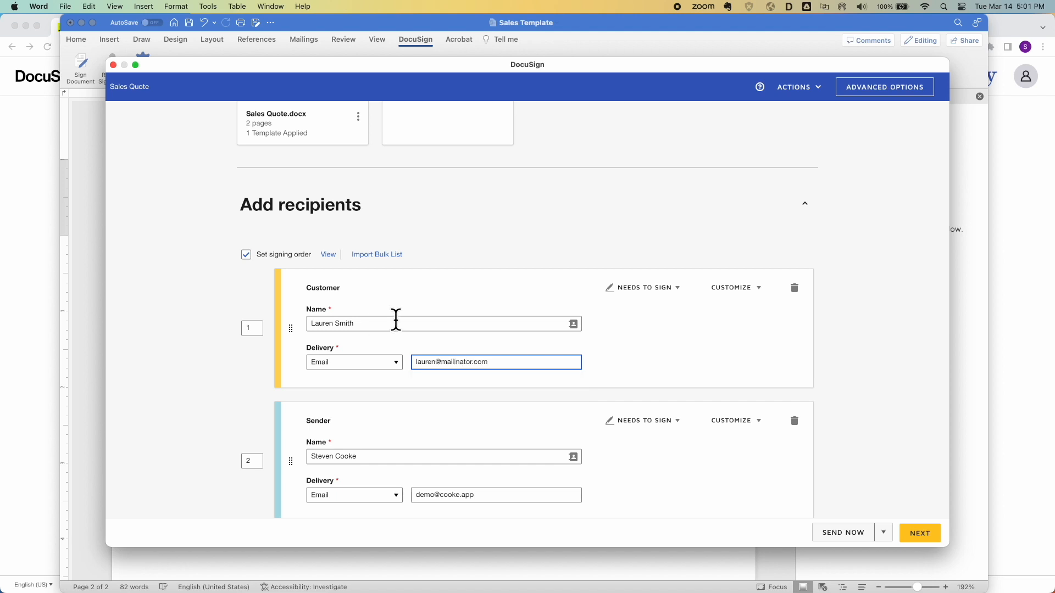
pyautogui.click(892, 363)
pyautogui.scroll(-3, 870, 413)
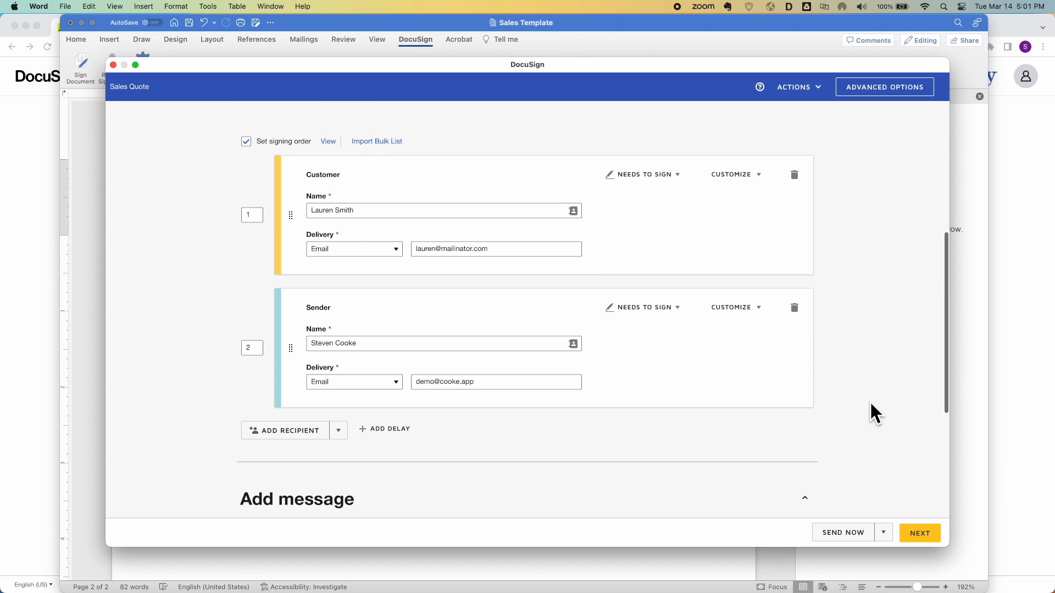
pyautogui.click(918, 536)
# Verify the Customer Full Name field uses AutoPlace anchor text, then send the quote
pyautogui.scroll(-15, 672, 432)
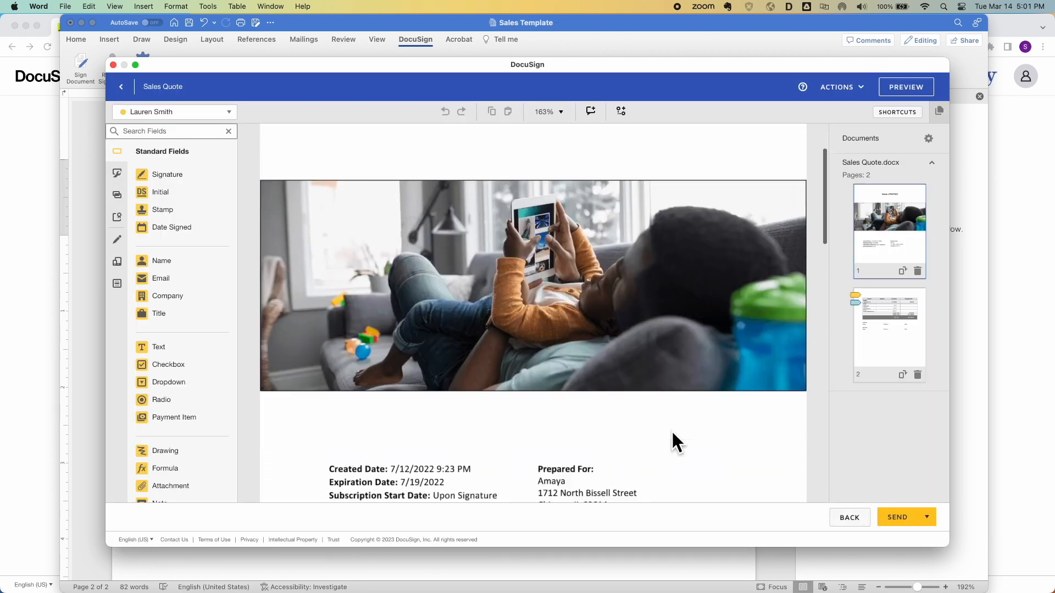
pyautogui.scroll(3, 671, 430)
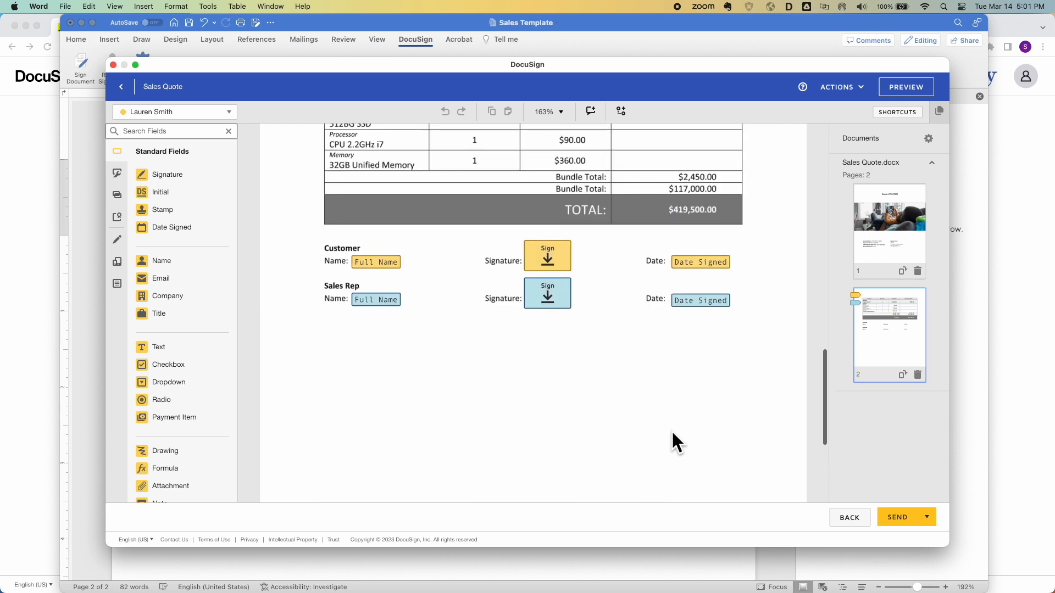
pyautogui.click(384, 262)
pyautogui.scroll(3, 447, 220)
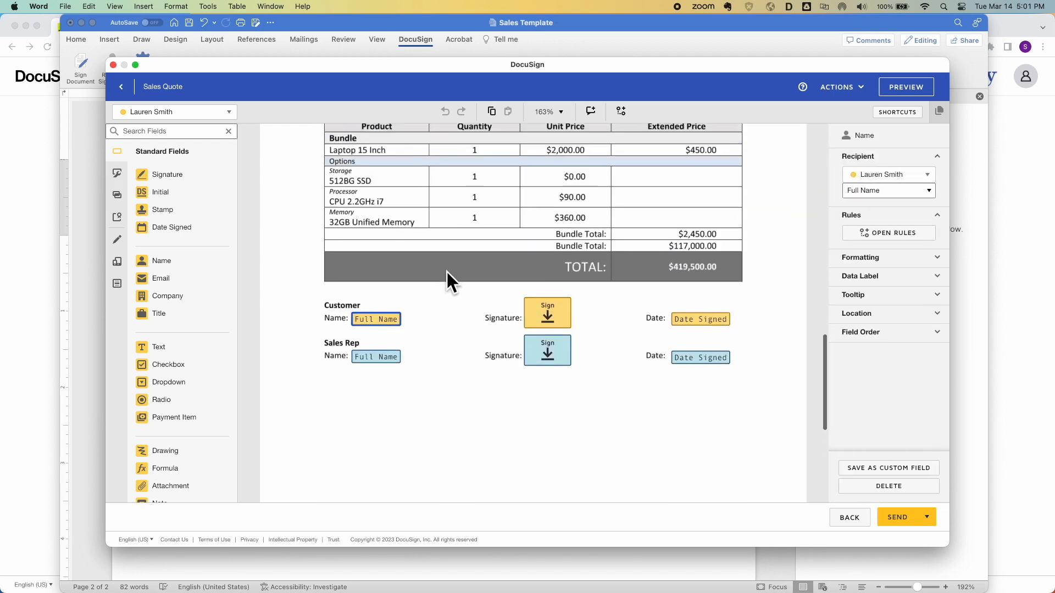
pyautogui.click(886, 314)
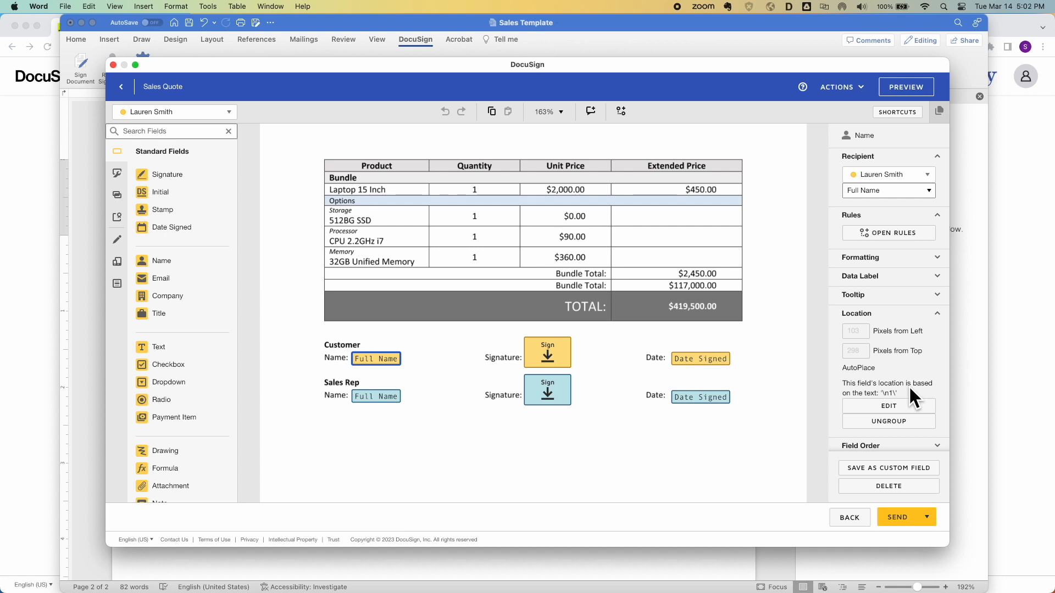
pyautogui.click(902, 517)
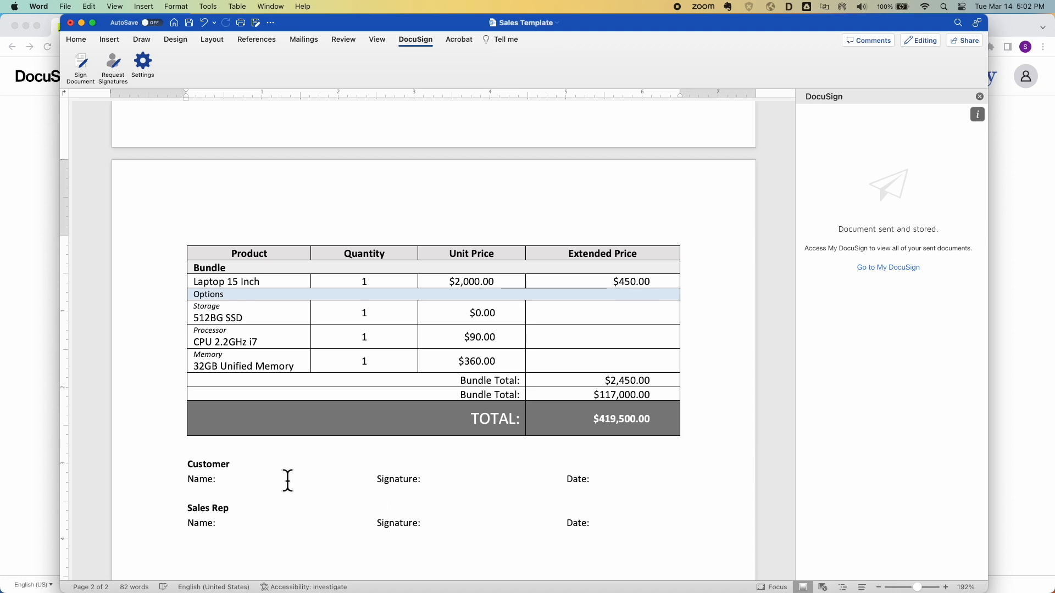
# Add an intro sentence under the Quote heading saying this quote is modified for this scenario
pyautogui.click(165, 476)
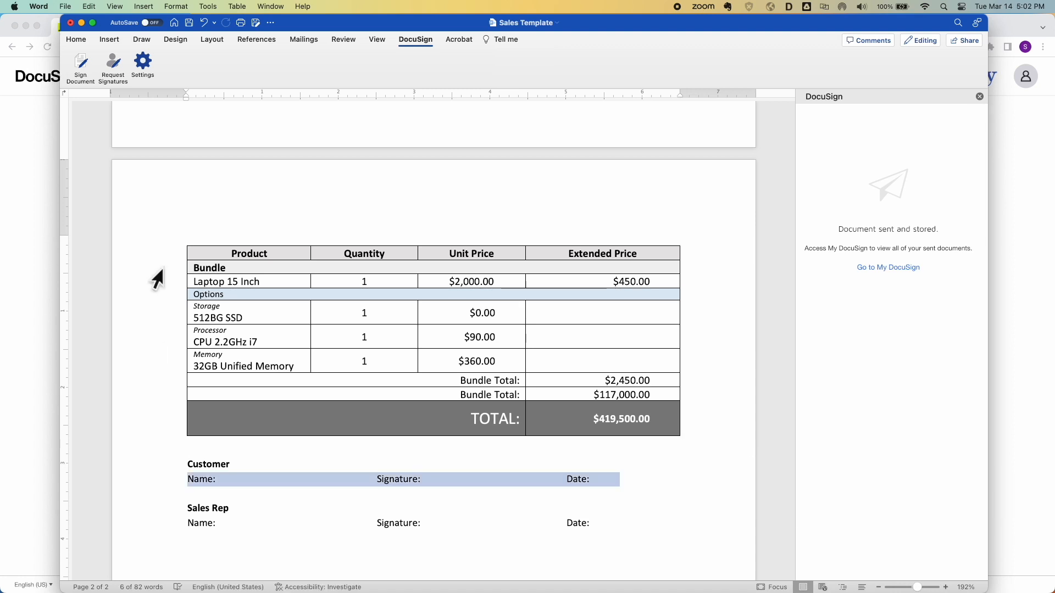
pyautogui.click(77, 40)
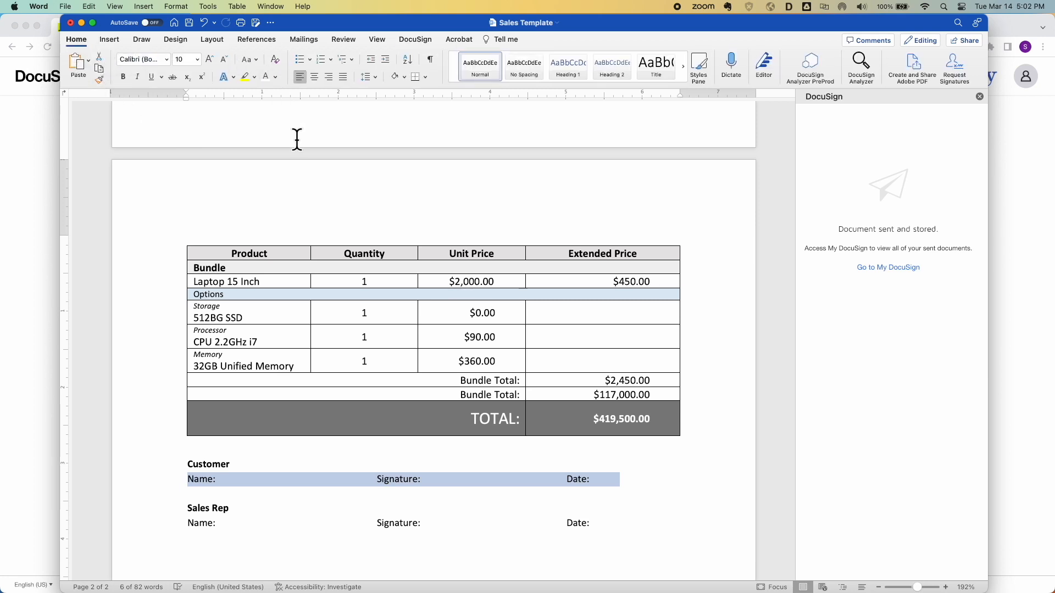
pyautogui.scroll(10, 304, 226)
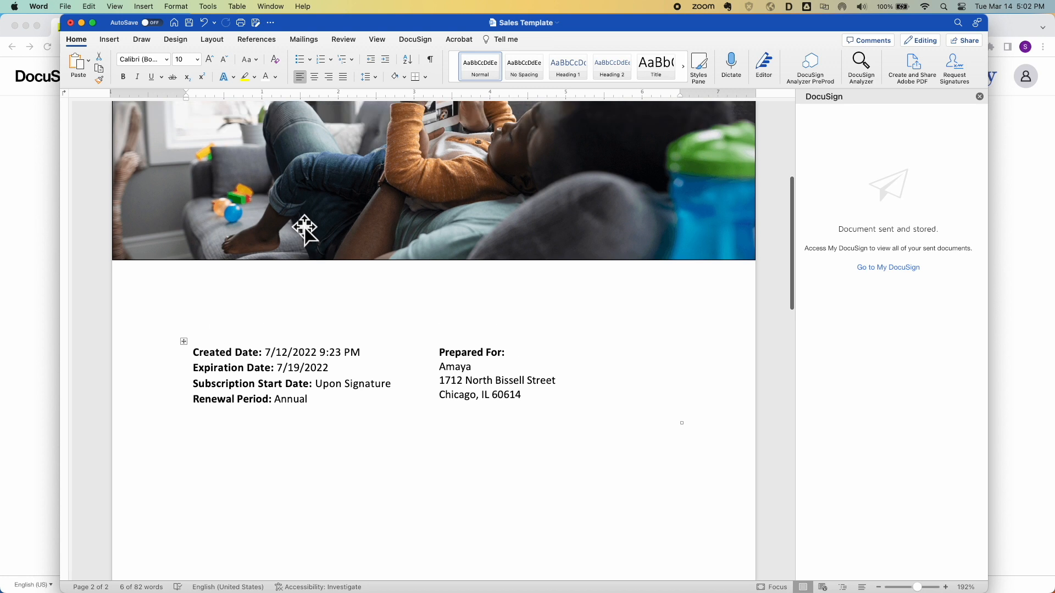
pyautogui.scroll(5, 304, 225)
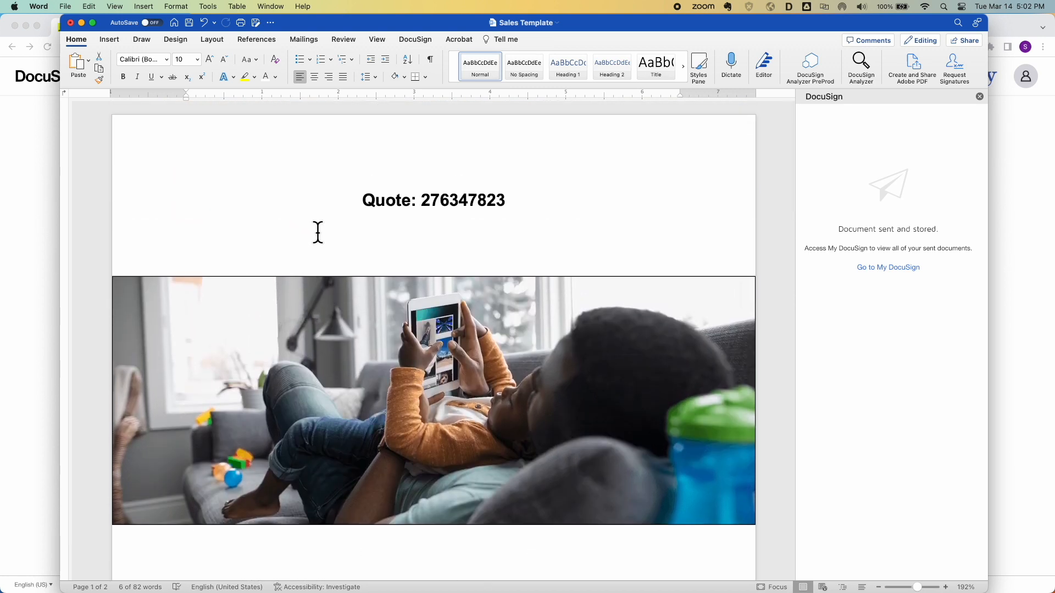
pyautogui.click(318, 232)
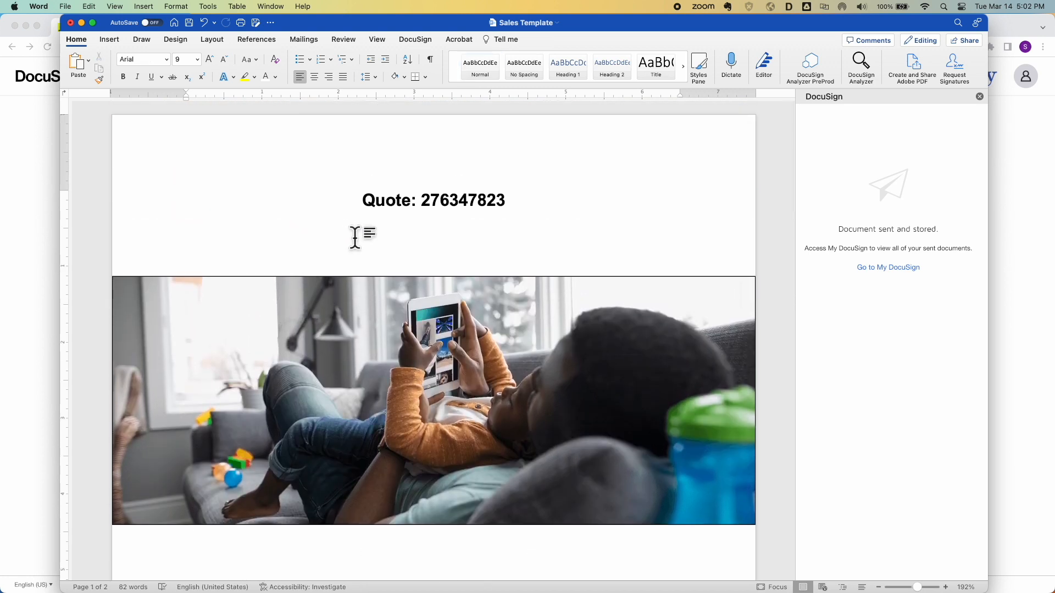
pyautogui.write("In this scenario my quote has some additional information that's ")
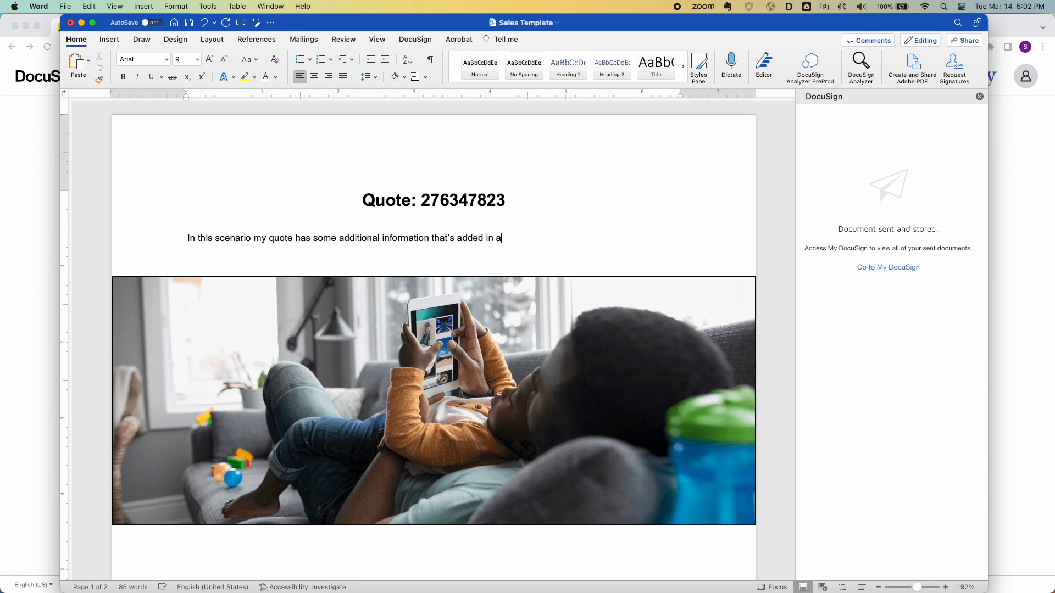
pyautogui.write('added in and is still a')
pyautogui.press('BackSpace')
pyautogui.press('BackSpace')
pyautogui.write('a quote but is modified a little for this unique scenario')
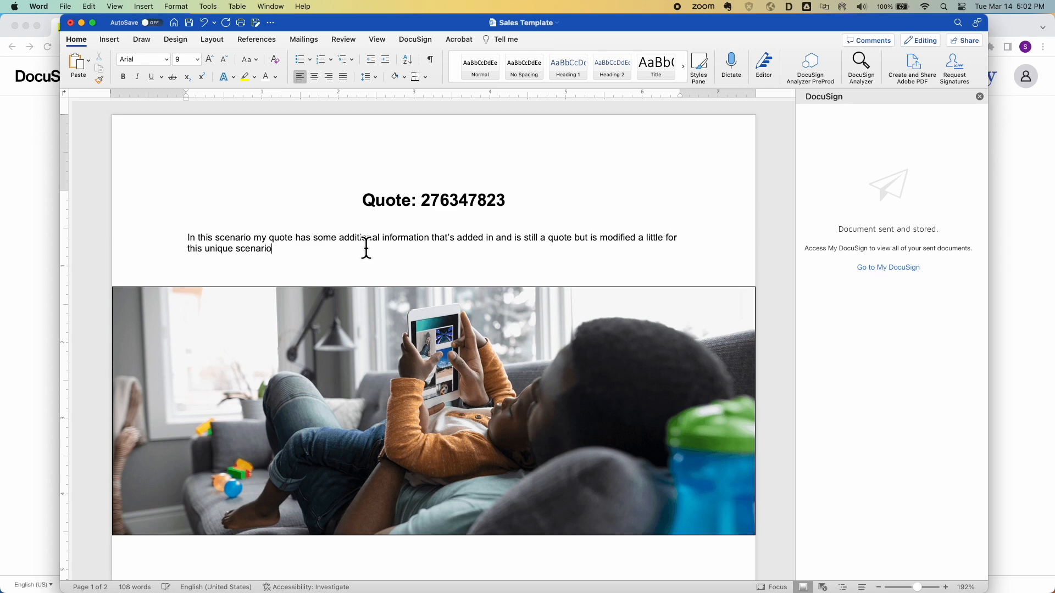
# Insert 'By signing below you are agreeing to accept the terms and conditions outlined' below the table
pyautogui.scroll(-10, 421, 398)
pyautogui.scroll(-10, 422, 398)
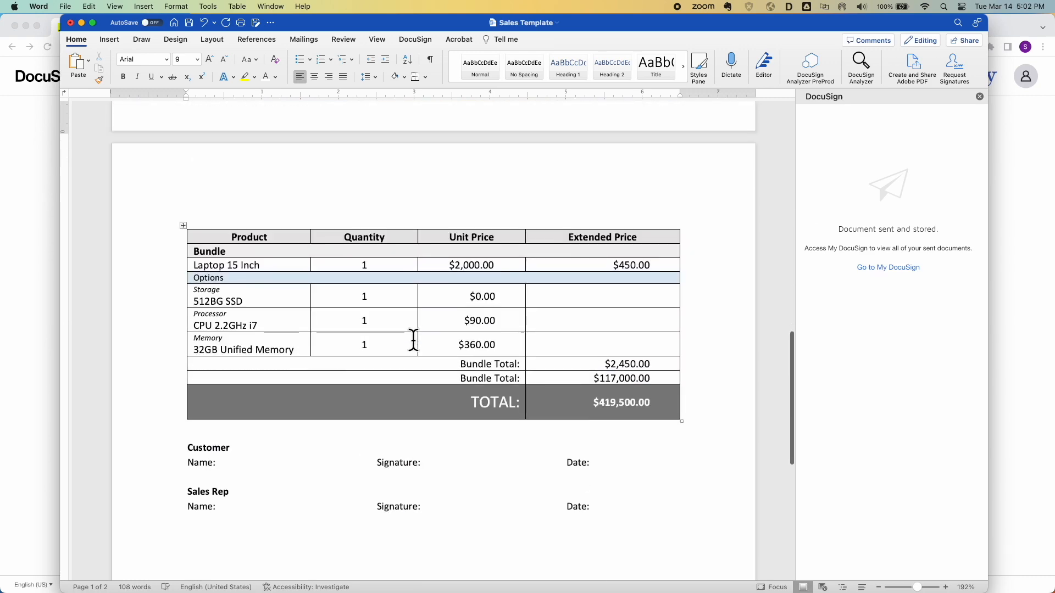
pyautogui.click(240, 429)
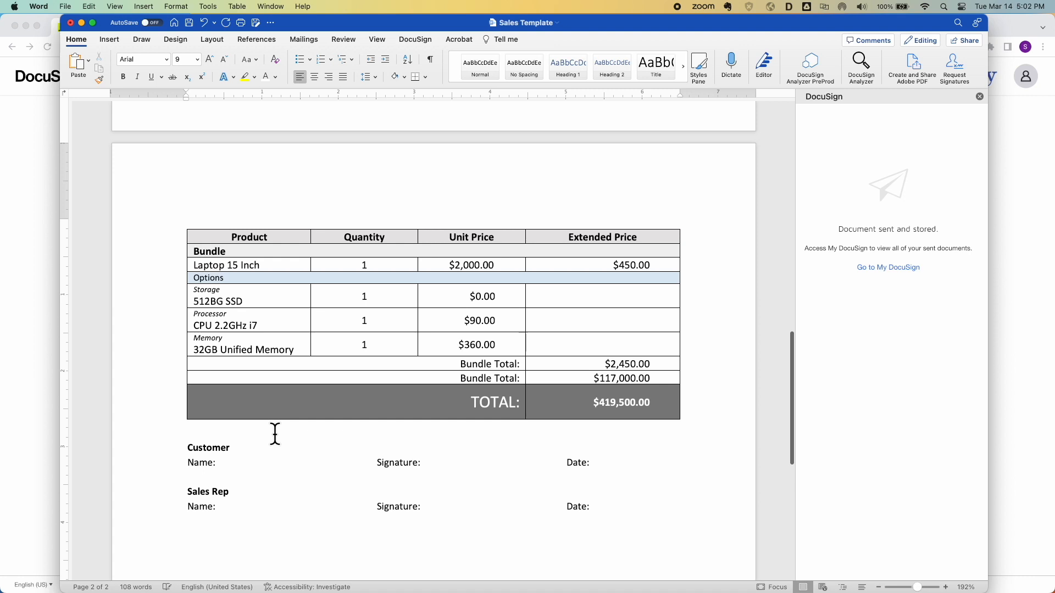
pyautogui.press('Return')
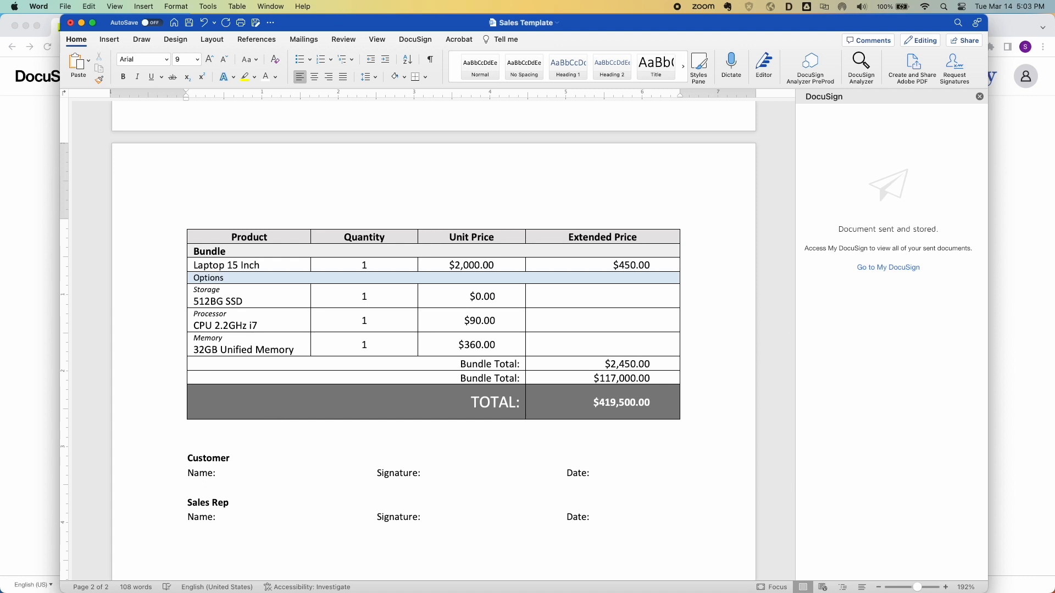
pyautogui.write('By signing below you are agreeing to accept the terms and conditions outlined:')
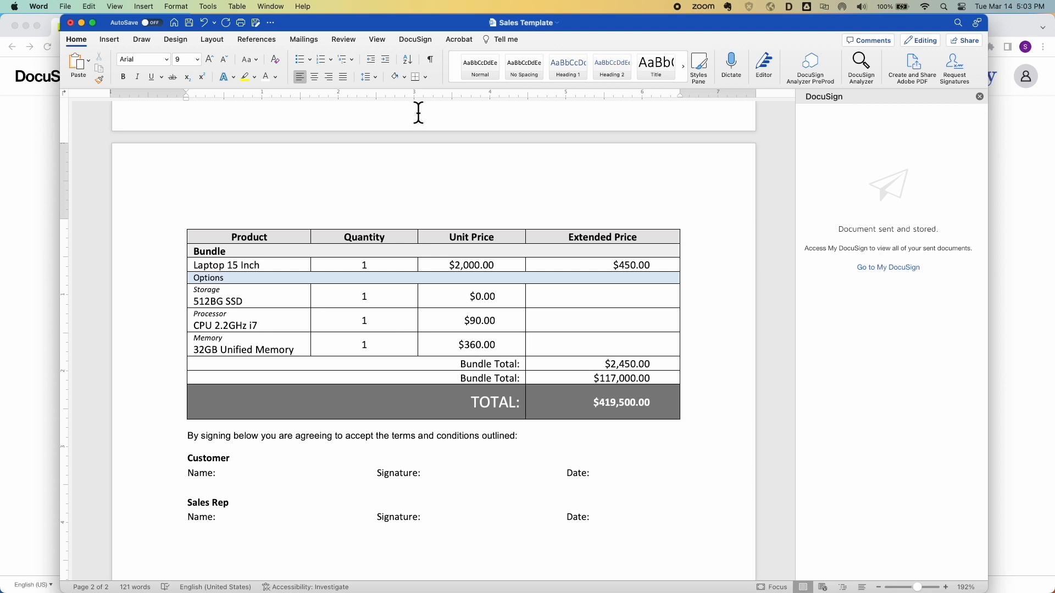
# Start a signature request for the quote and view, then cancel, Apply Templates
pyautogui.click(420, 39)
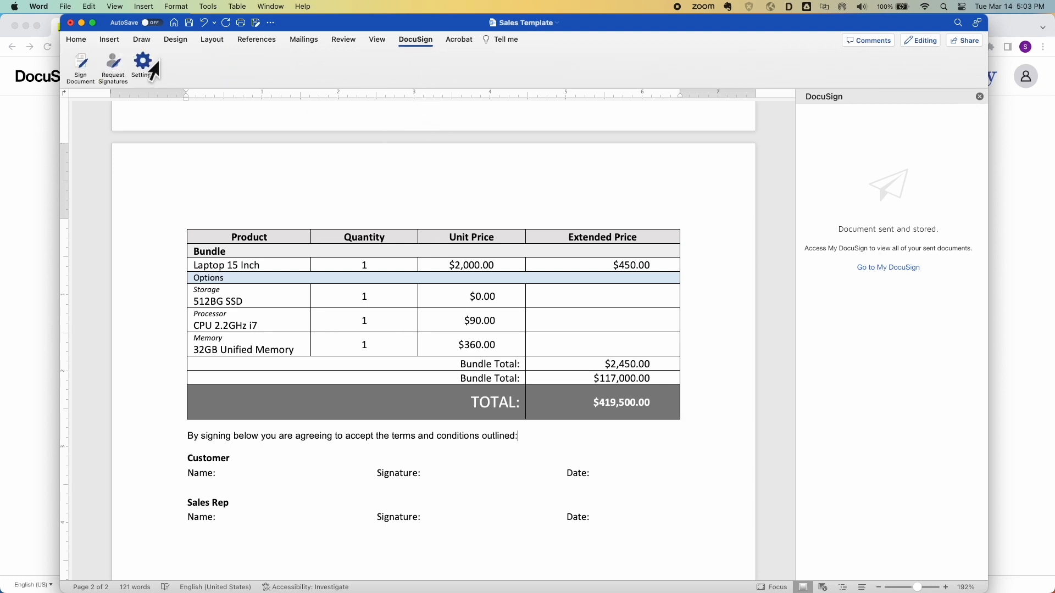
pyautogui.click(113, 65)
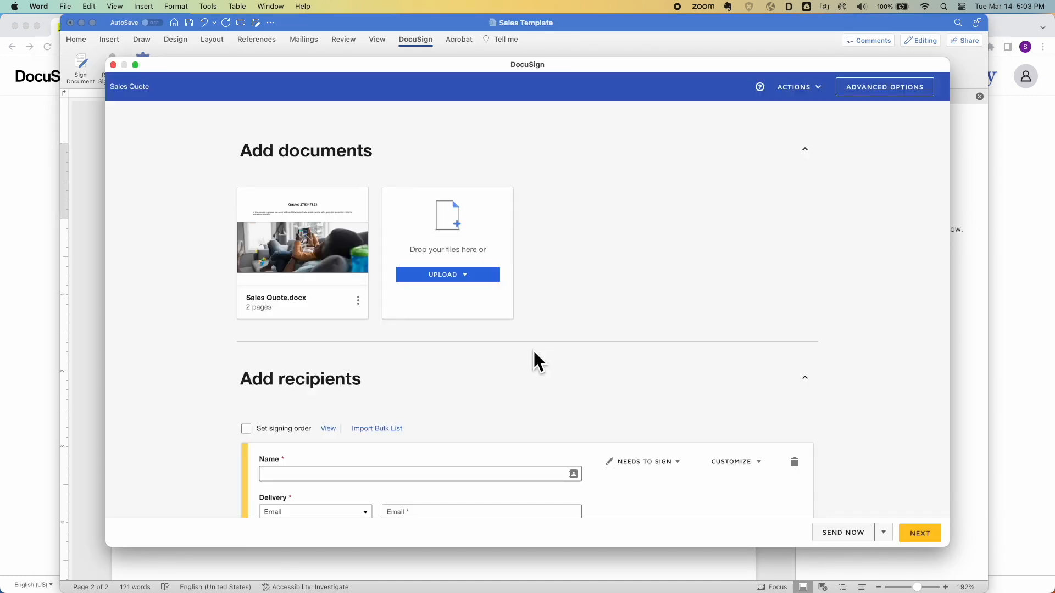
pyautogui.click(358, 303)
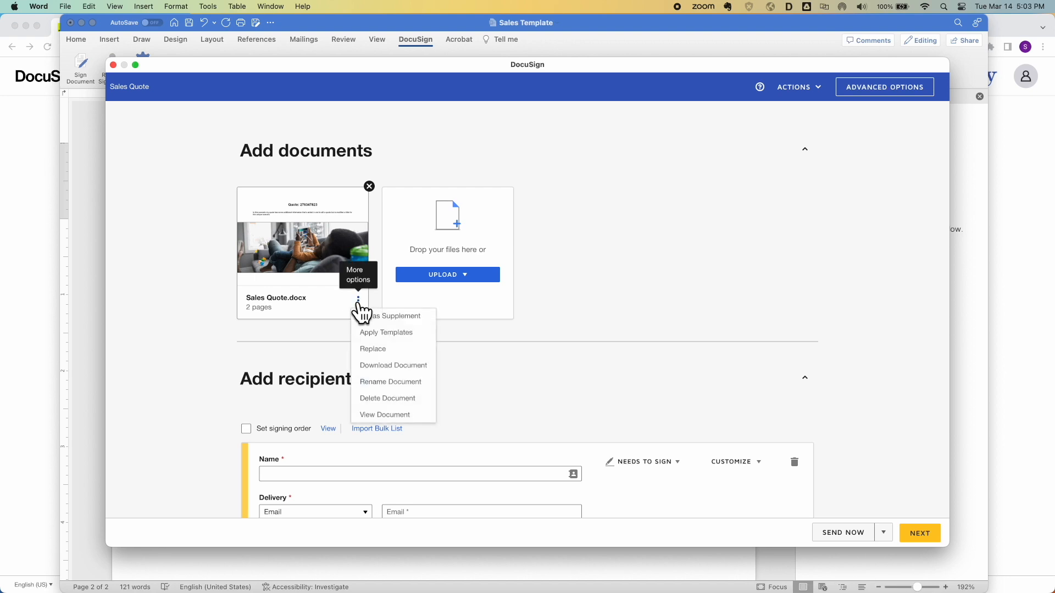
pyautogui.click(385, 333)
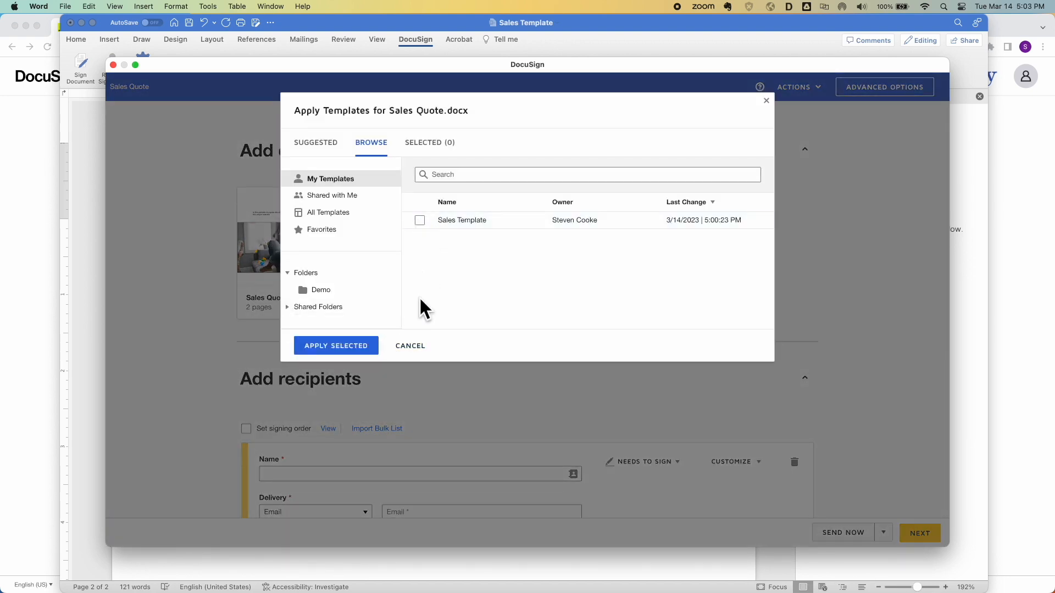
pyautogui.click(416, 347)
# Discard the signature request draft and confirm
pyautogui.click(884, 533)
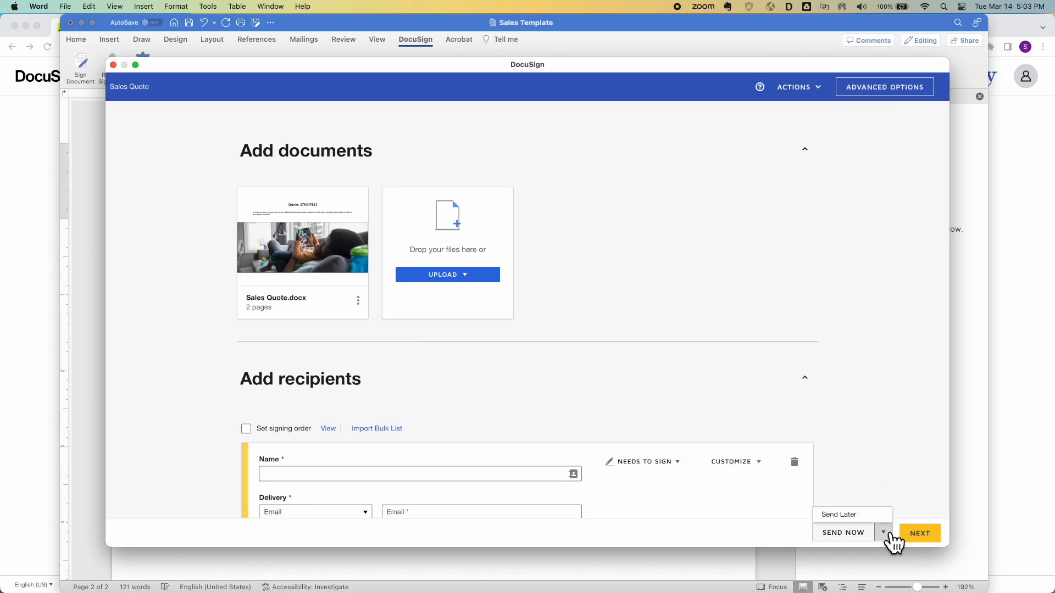
pyautogui.click(801, 90)
pyautogui.click(789, 164)
pyautogui.click(464, 180)
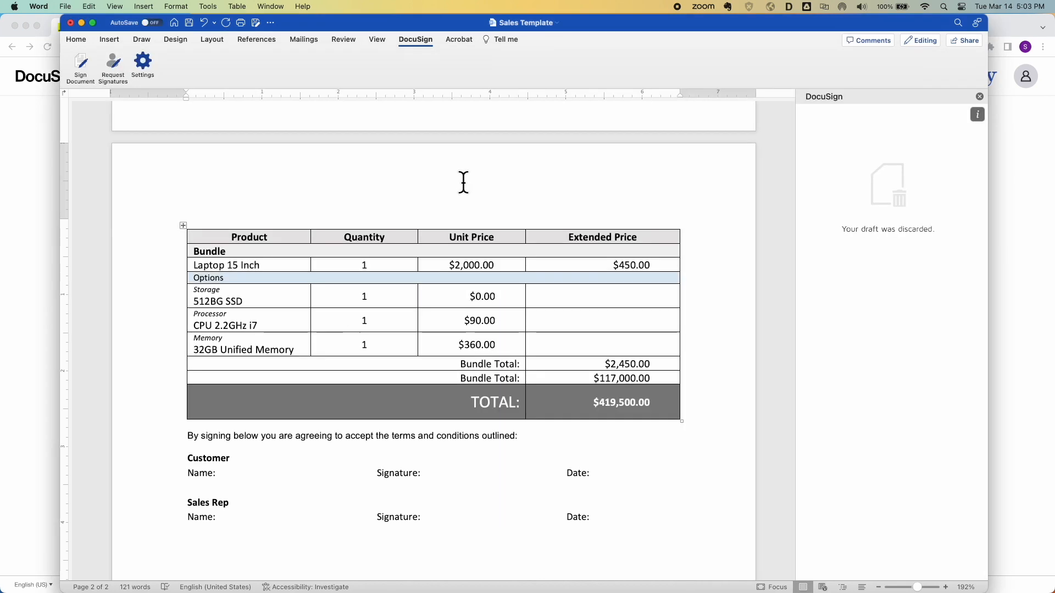
# Delete the signing sentence and the intro paragraph under the Quote heading
pyautogui.click(979, 97)
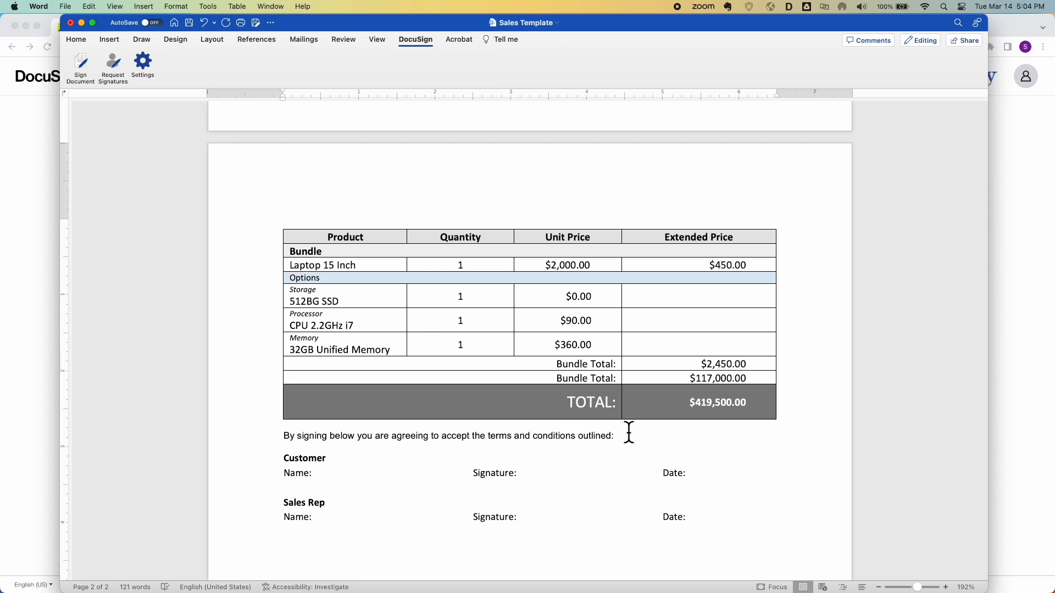
pyautogui.click(620, 435)
pyautogui.moveTo(620, 436); pyautogui.dragTo(286, 436)
pyautogui.press('BackSpace')
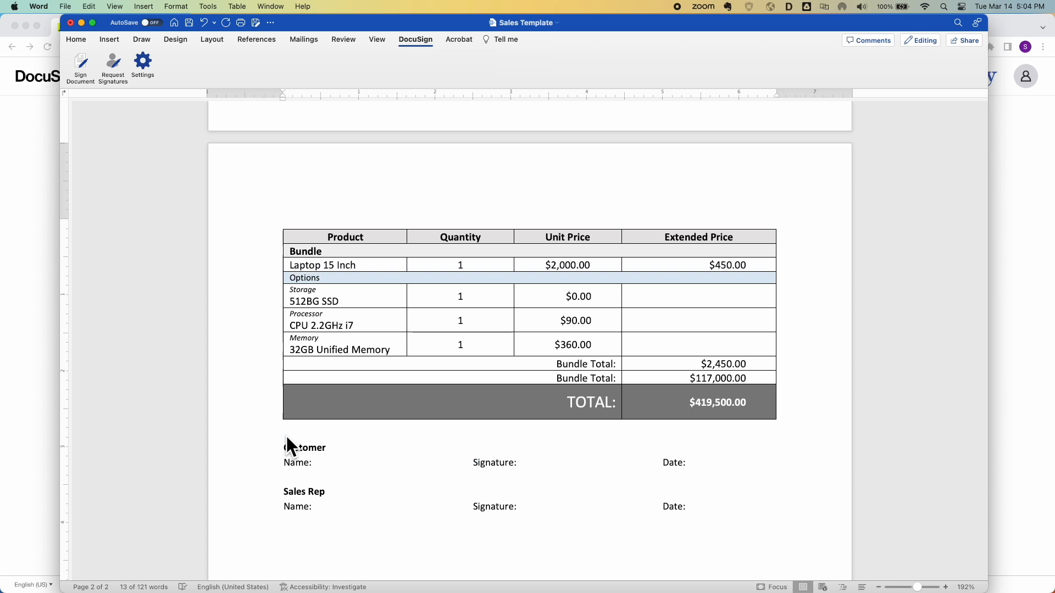
pyautogui.scroll(10, 429, 357)
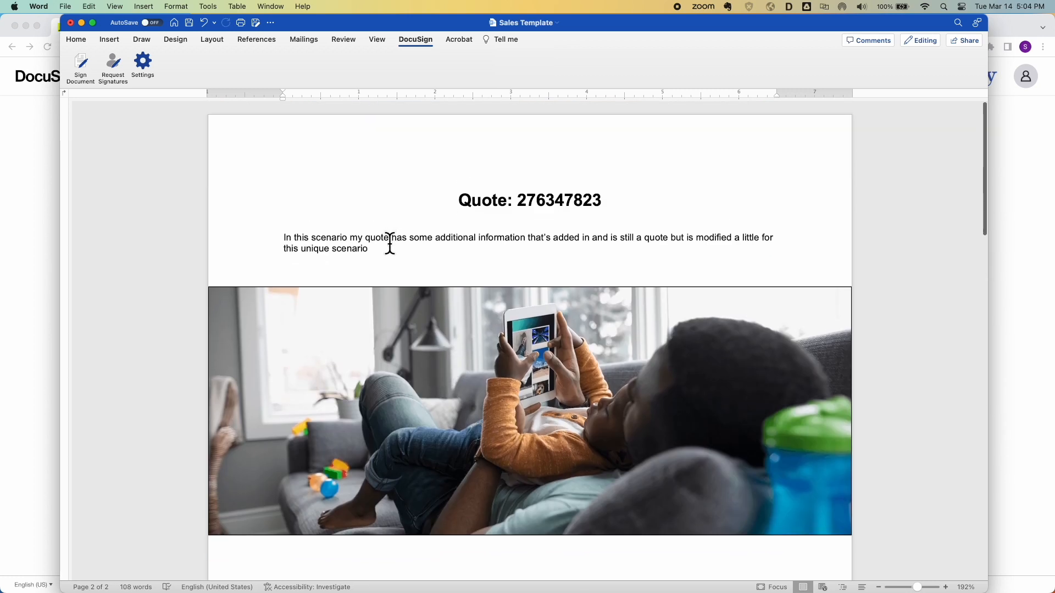
pyautogui.moveTo(388, 248); pyautogui.dragTo(259, 238)
pyautogui.press('BackSpace')
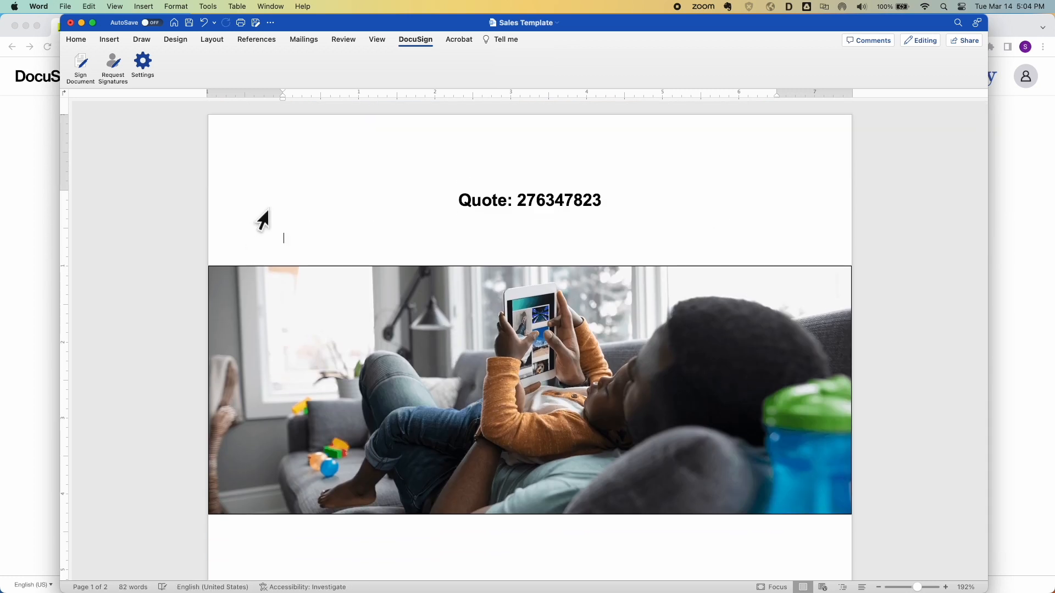
# Paste the sales keyword list into the header and shrink it to 8 pt
pyautogui.doubleClick(354, 147)
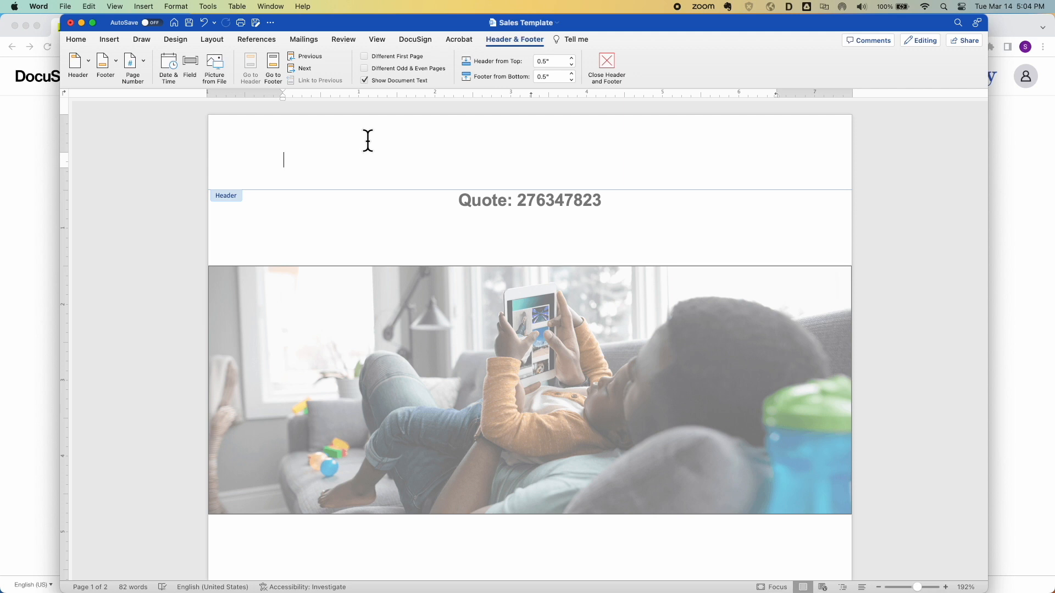
pyautogui.write('Sales1 sales2 sales3 sales4 sales5 sales6 sales7 sales8 sales9 sales10 sales11 sales12 sales13 sales14 sales15 sales16 sales17 sales18 sales19 sales20 sales21 sales22 sales23 sales24 sales25')
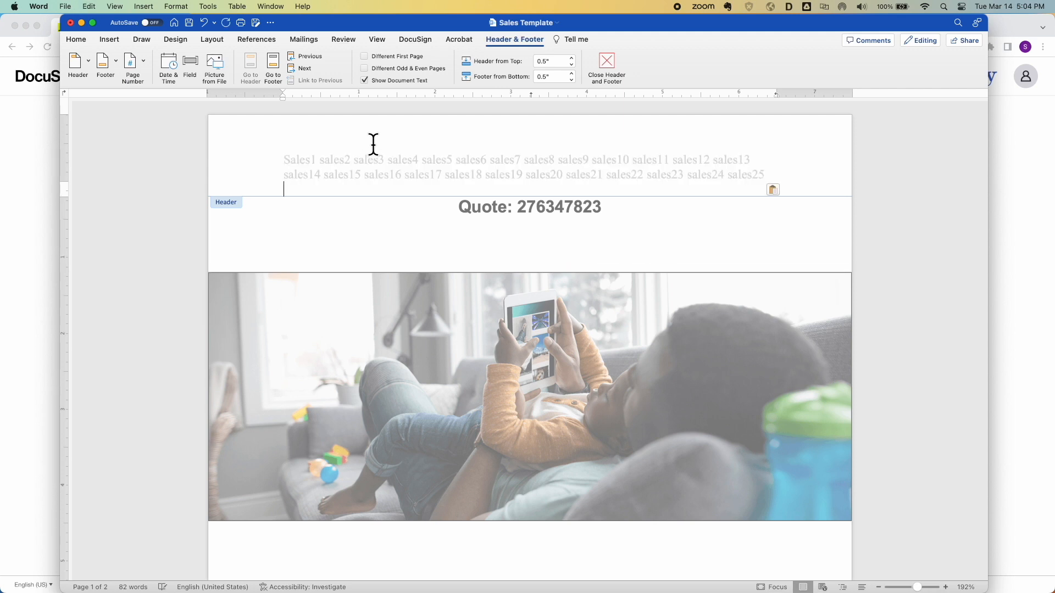
pyautogui.moveTo(777, 175); pyautogui.dragTo(270, 160)
pyautogui.press('super+c')
pyautogui.click(77, 41)
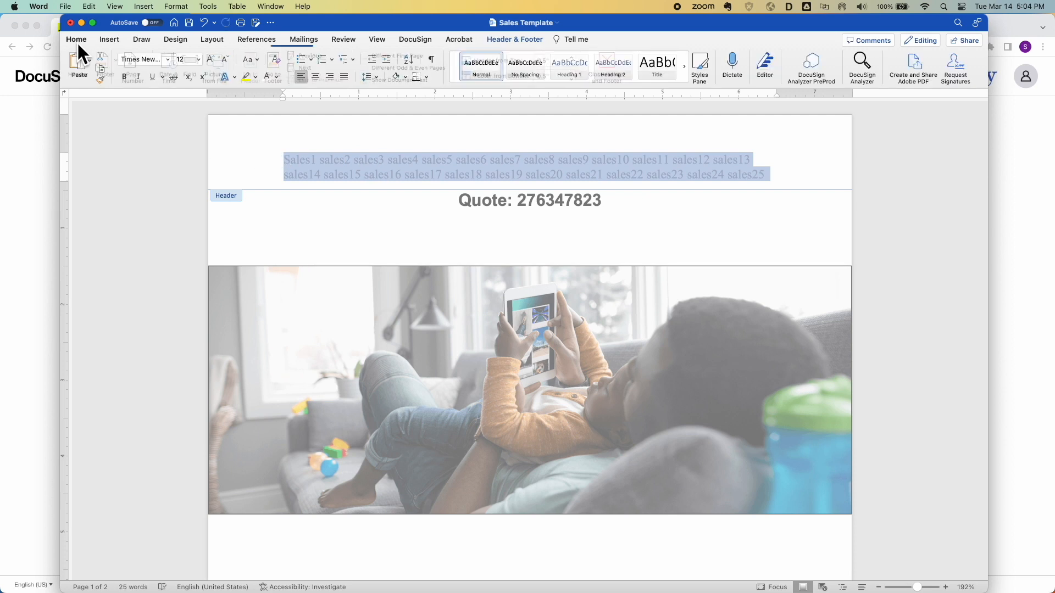
pyautogui.click(222, 60)
pyautogui.click(221, 60)
pyautogui.click(222, 60)
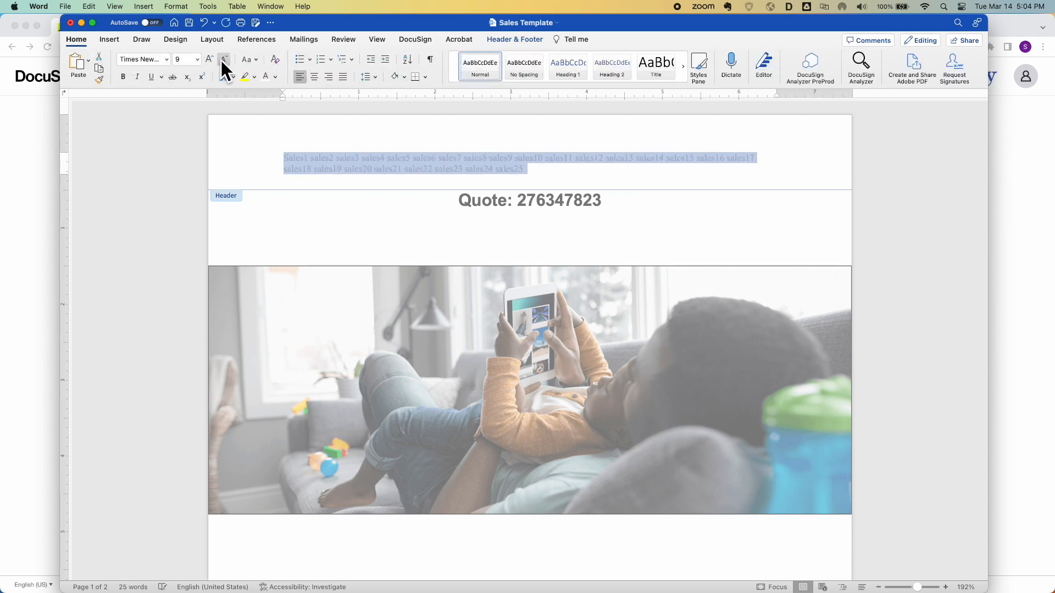
pyautogui.click(221, 60)
# Paste the keyword list into the page footer and return to the body
pyautogui.scroll(-15, 464, 236)
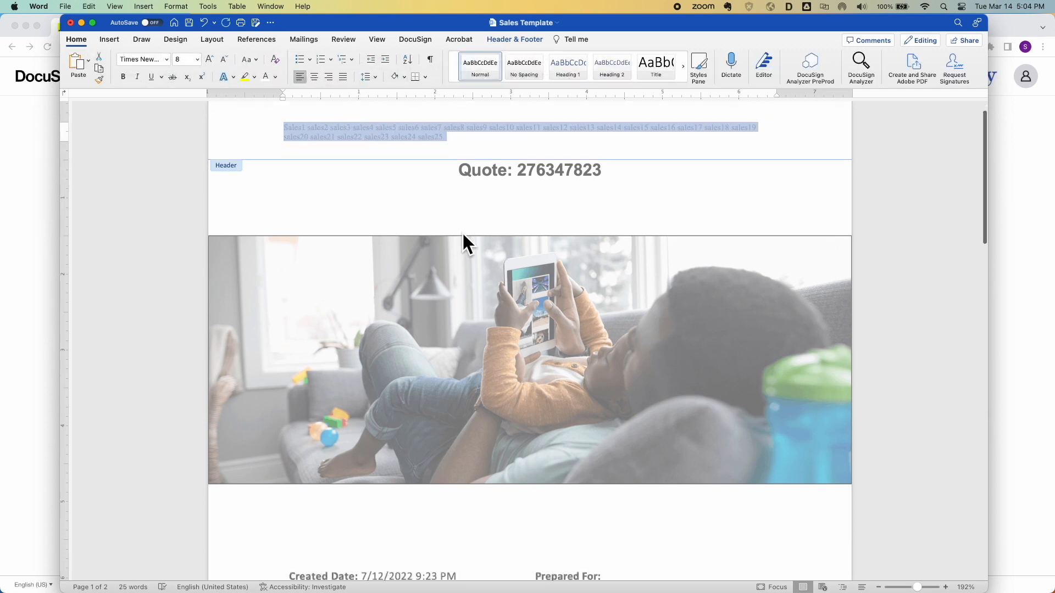
pyautogui.scroll(10, 464, 236)
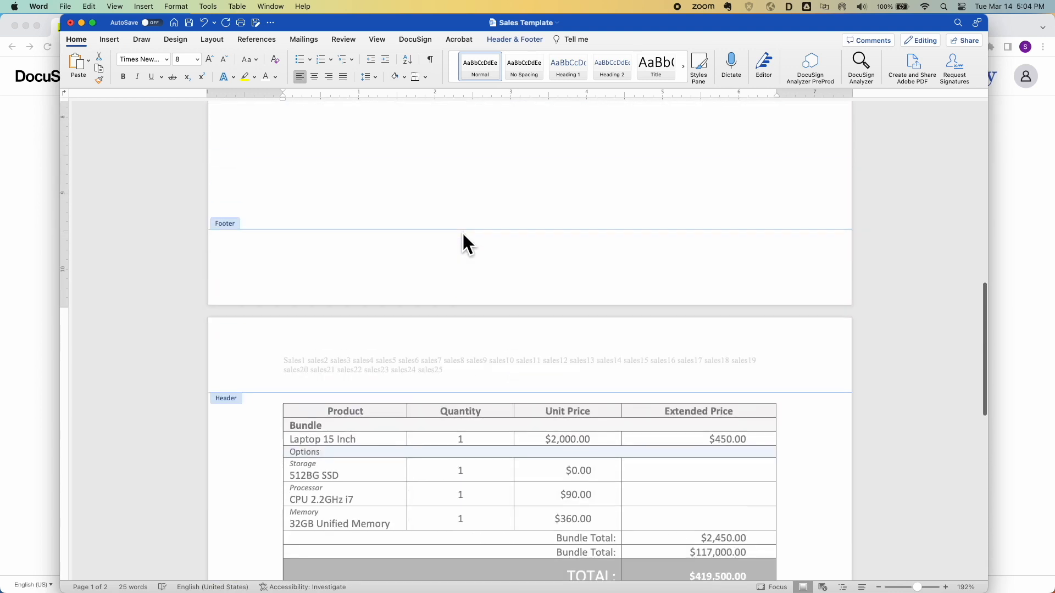
pyautogui.click(421, 259)
pyautogui.press('super+v')
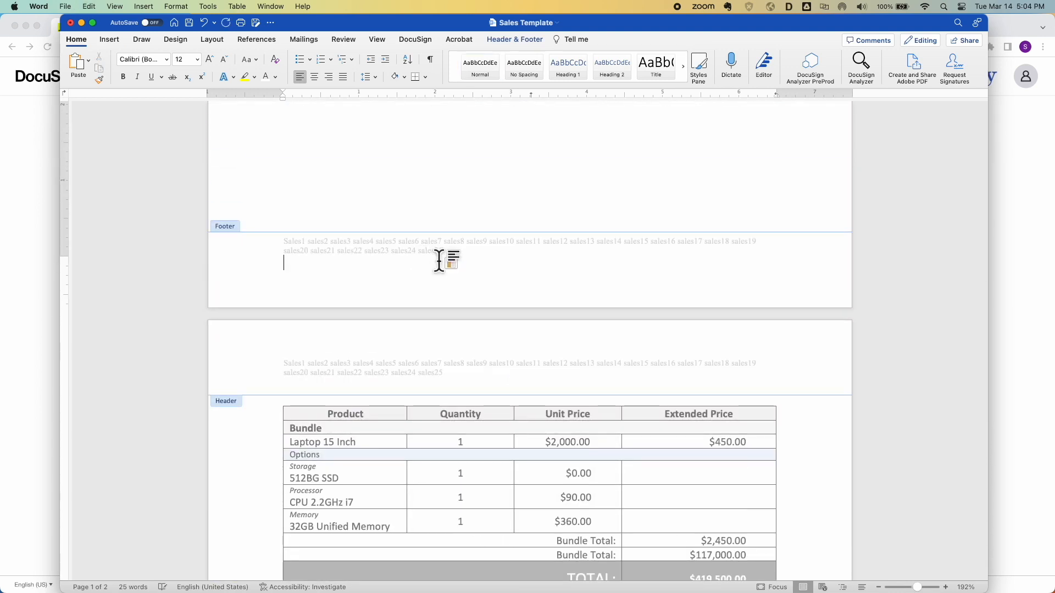
pyautogui.doubleClick(460, 201)
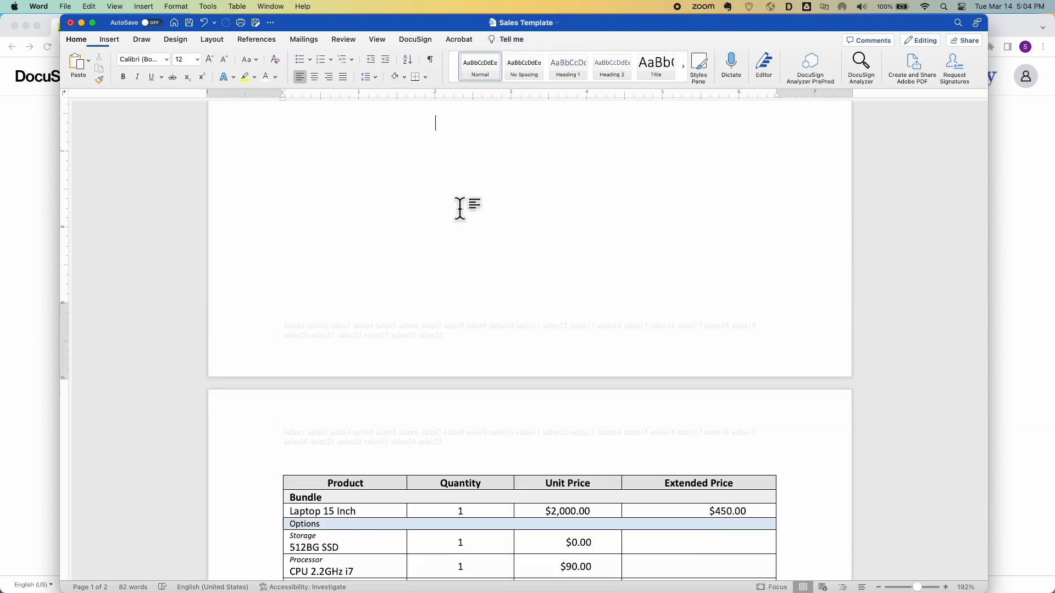
# Delete the Created Date / Prepared For table and the photo
pyautogui.scroll(5, 460, 211)
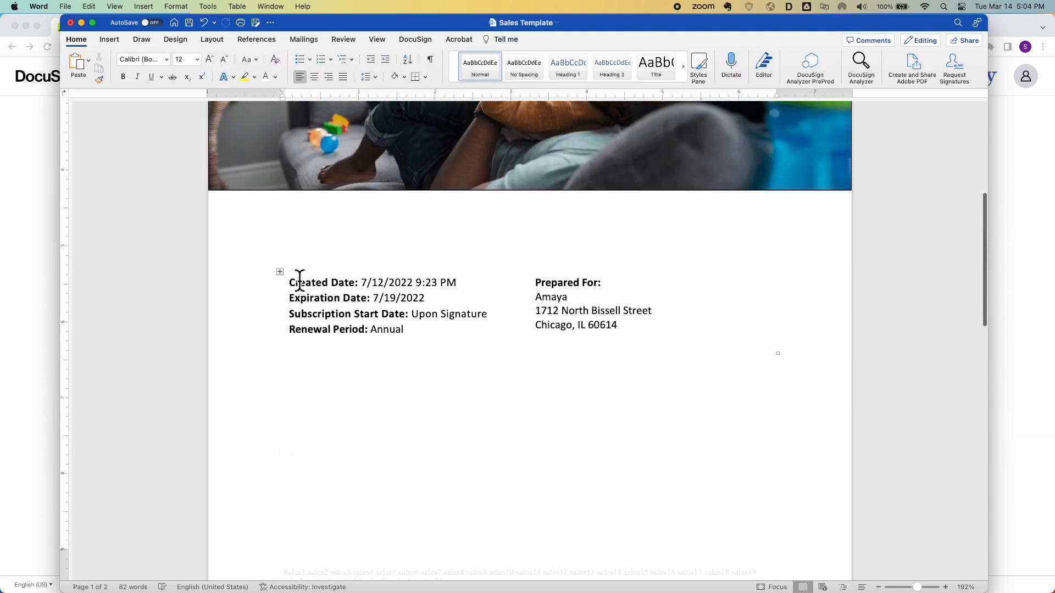
pyautogui.click(280, 271)
pyautogui.press('BackSpace')
pyautogui.scroll(4, 348, 278)
pyautogui.click(375, 282)
pyautogui.press('BackSpace')
pyautogui.scroll(3, 395, 297)
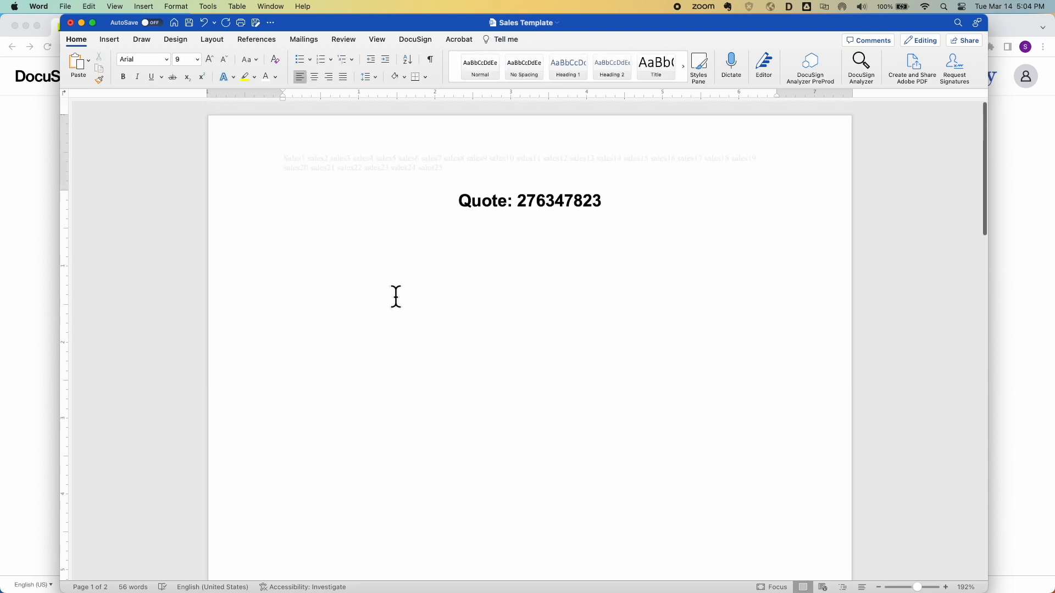
# Delete the Quote heading, its blank lines and the product table
pyautogui.moveTo(415, 189); pyautogui.dragTo(514, 452)
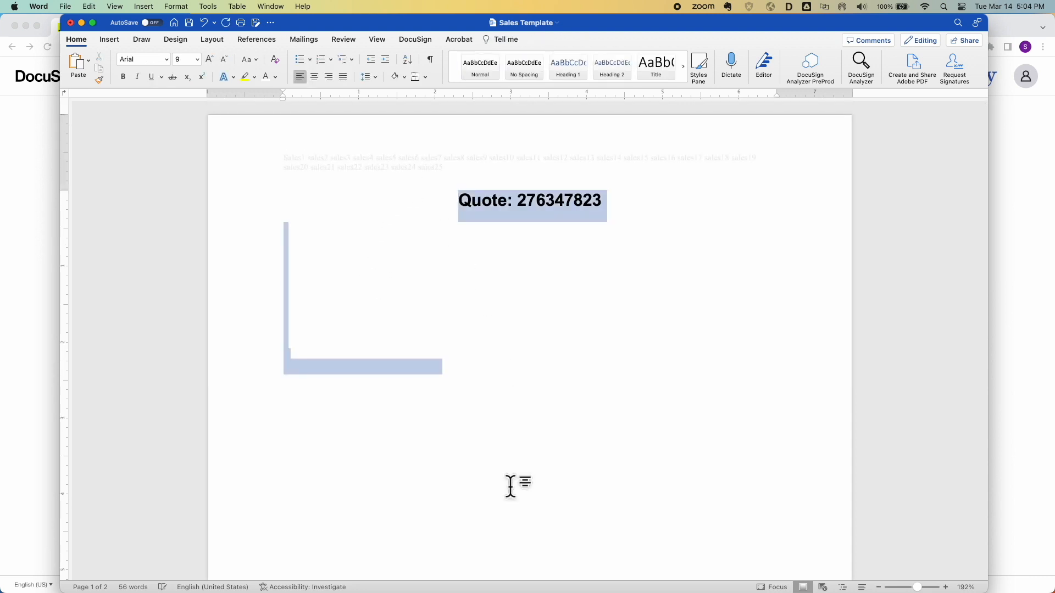
pyautogui.press('BackSpace')
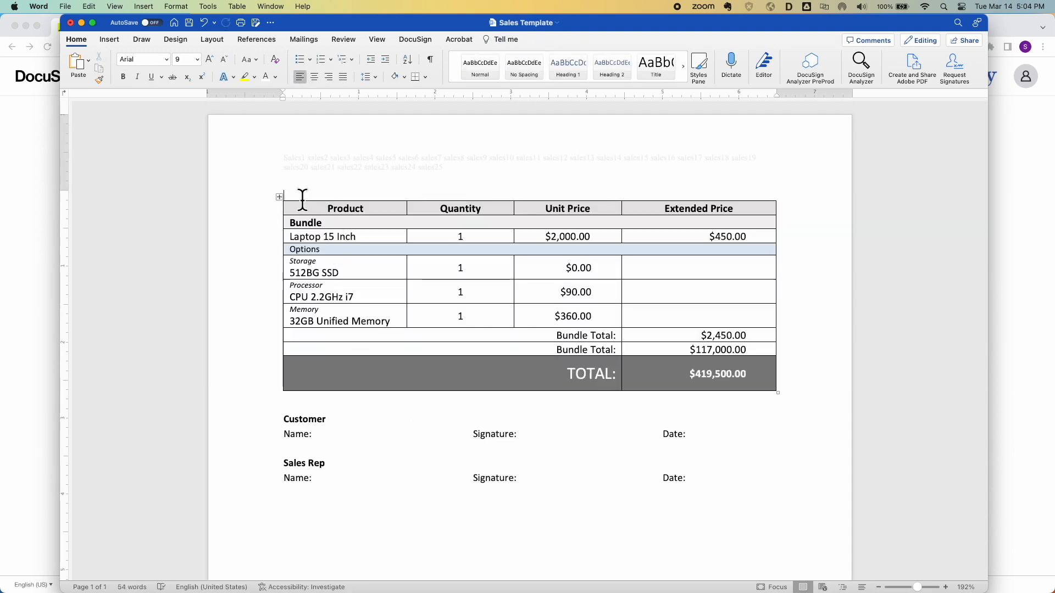
pyautogui.click(279, 200)
pyautogui.press('BackSpace')
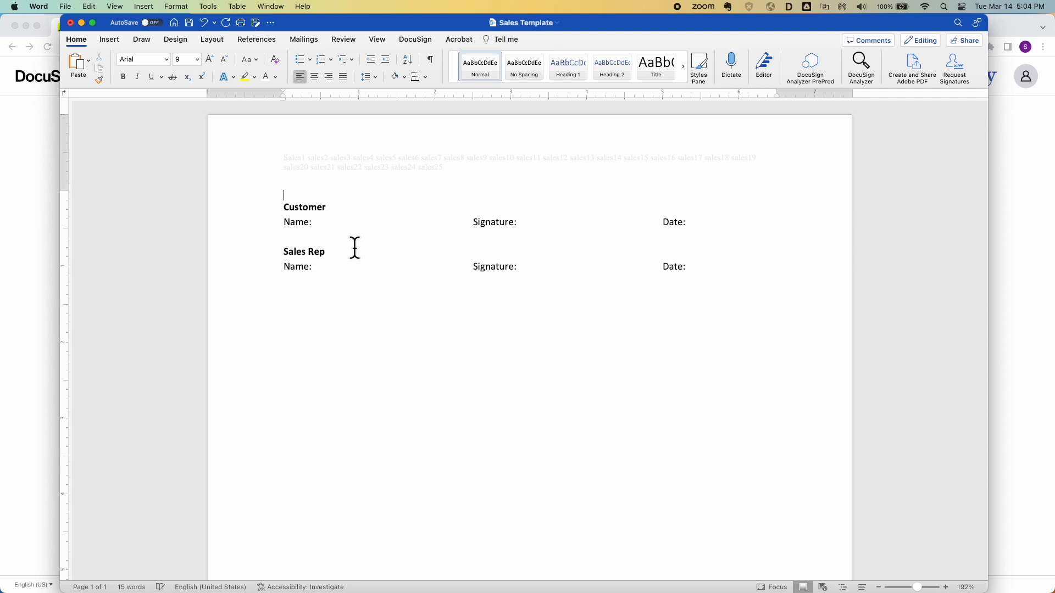
# Turn the Customer and Sales Rep anchor tags black and save the template
pyautogui.click(269, 225)
pyautogui.click(274, 78)
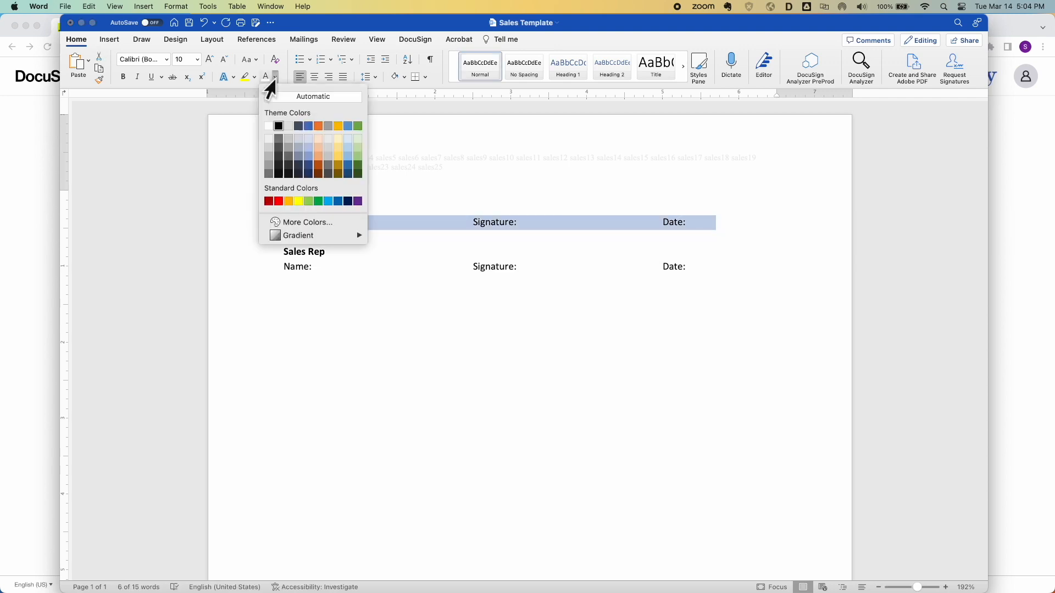
pyautogui.click(279, 126)
pyautogui.click(267, 269)
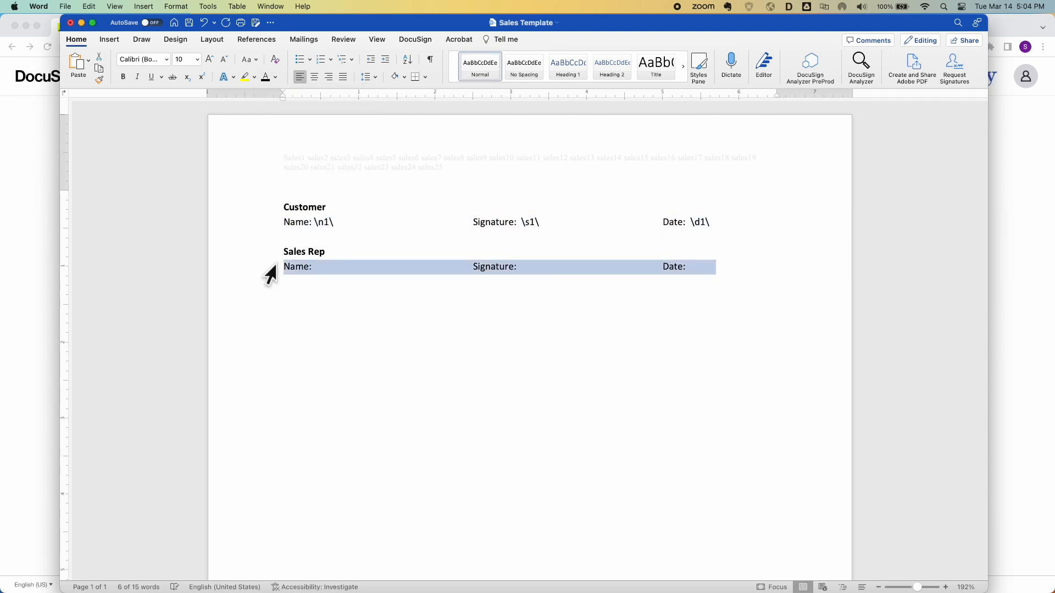
pyautogui.click(265, 77)
pyautogui.click(367, 357)
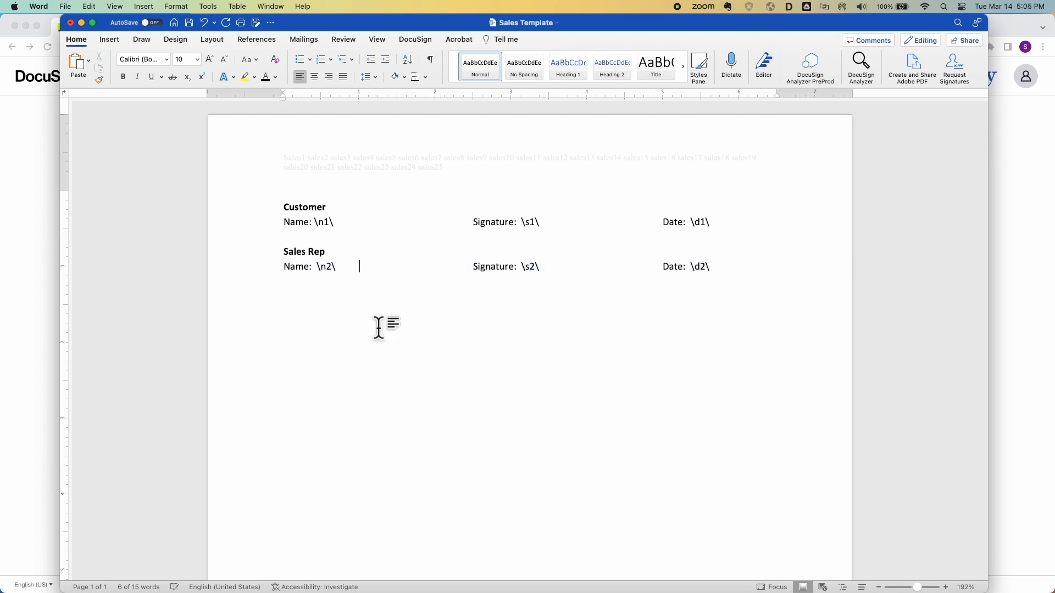
pyautogui.press('super+s')
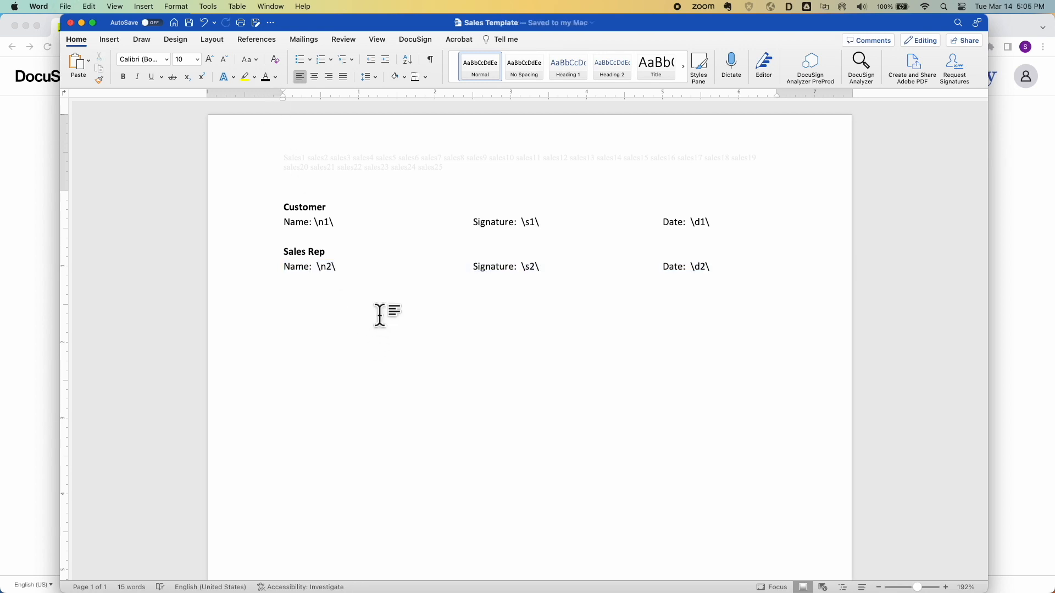
# Edit the Sales Template, swap in the revised Sales Template.docx from the Video folder, and save
pyautogui.click(26, 226)
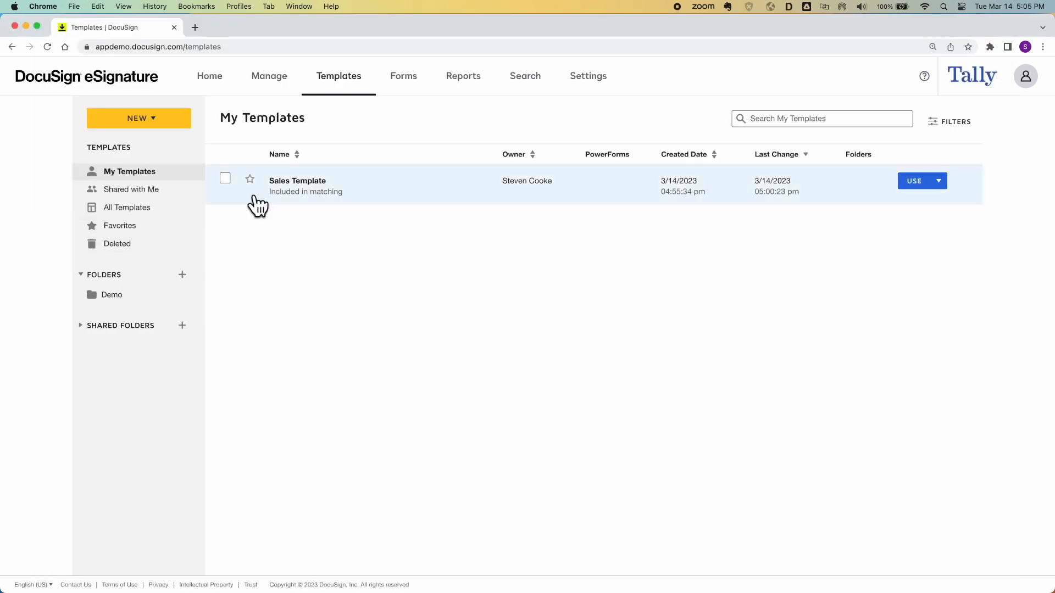
pyautogui.click(301, 182)
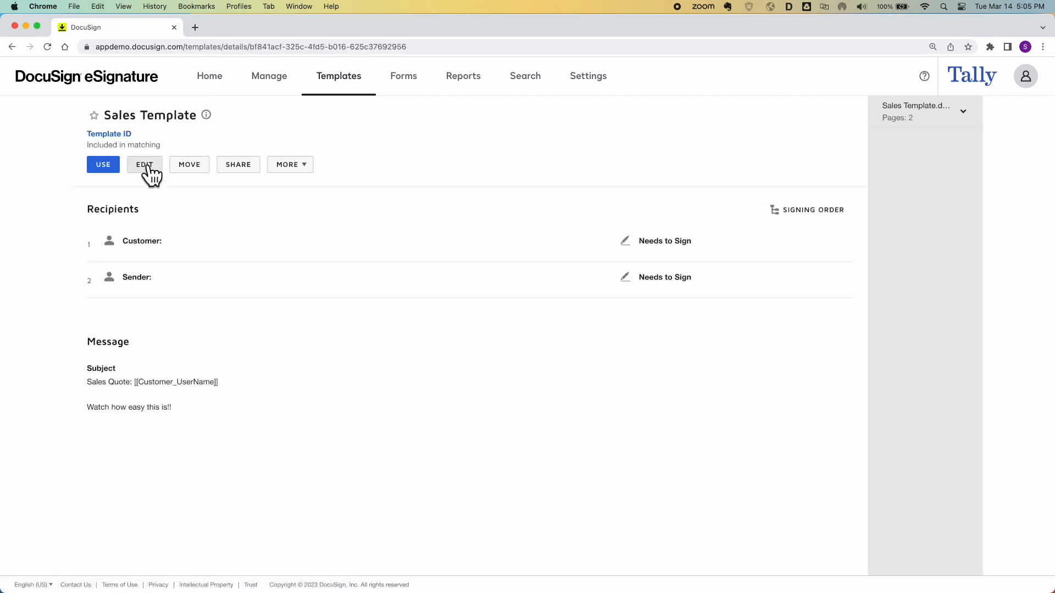
pyautogui.click(146, 166)
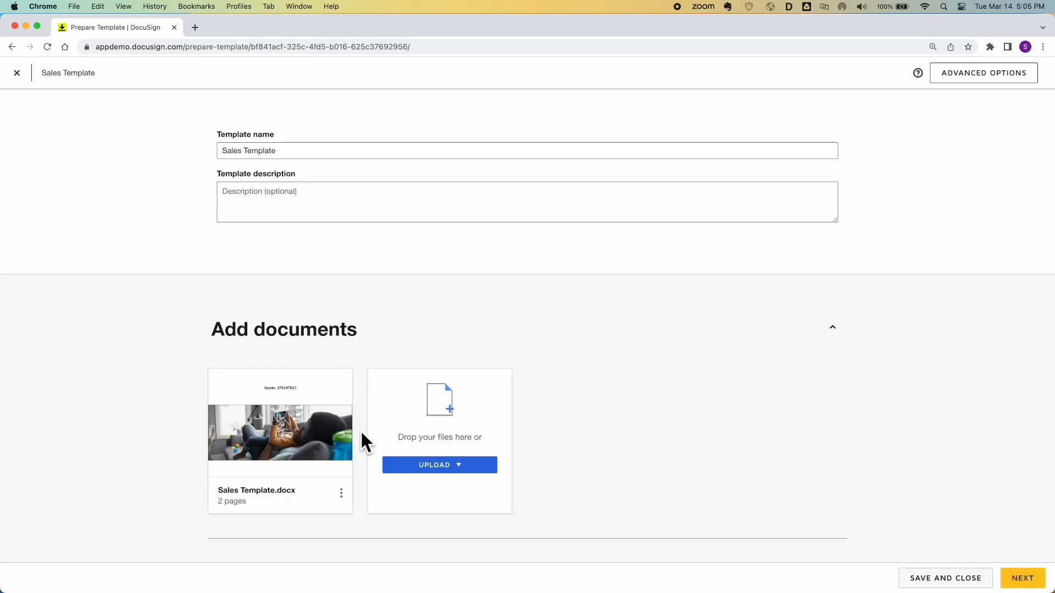
pyautogui.click(341, 493)
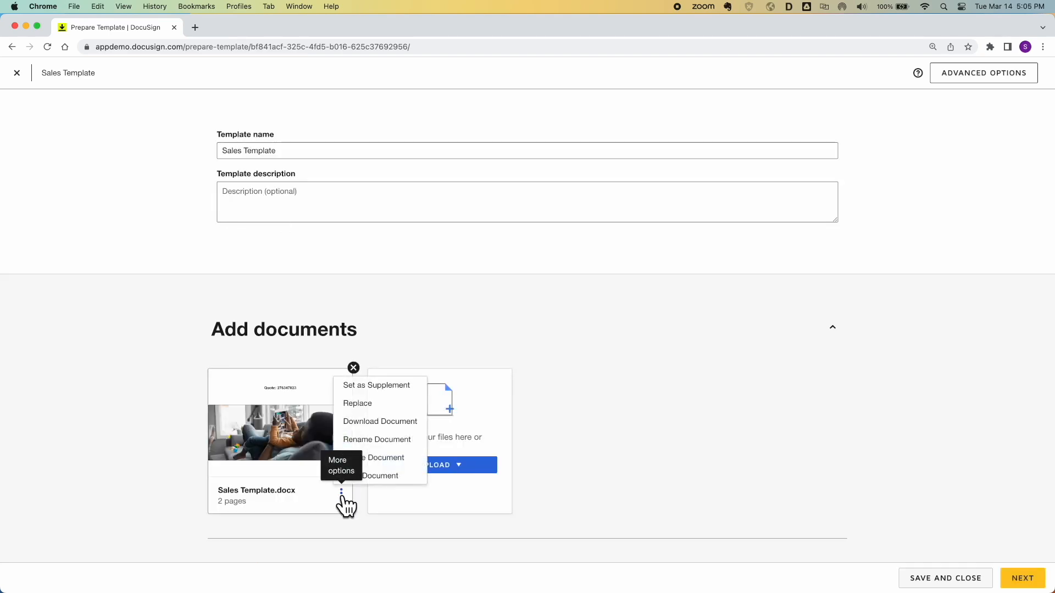
pyautogui.click(371, 407)
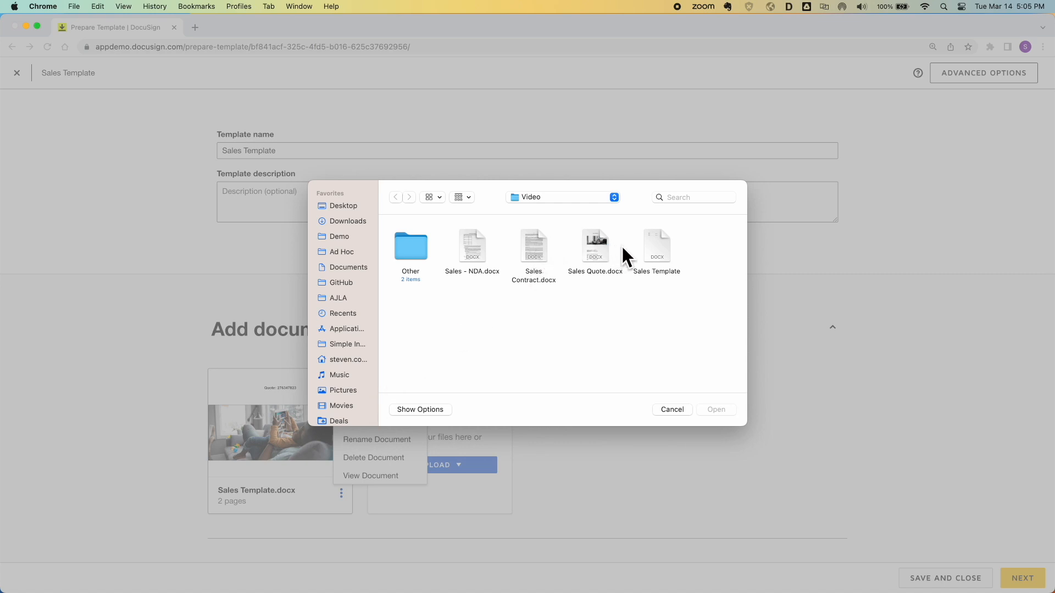
pyautogui.doubleClick(649, 248)
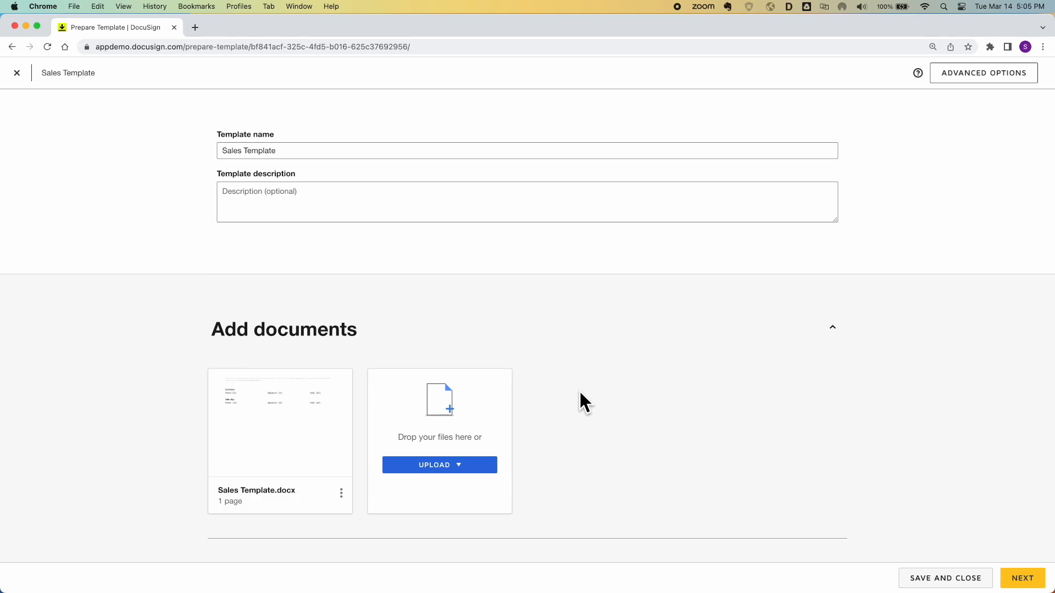
pyautogui.click(944, 580)
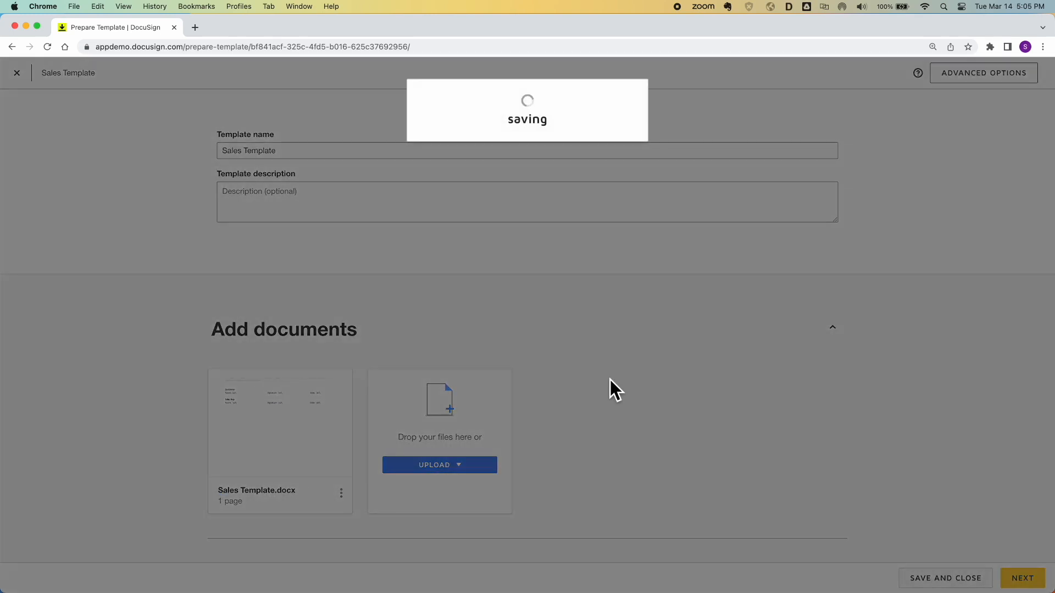
pyautogui.hotkey('ctrl', 'Up')
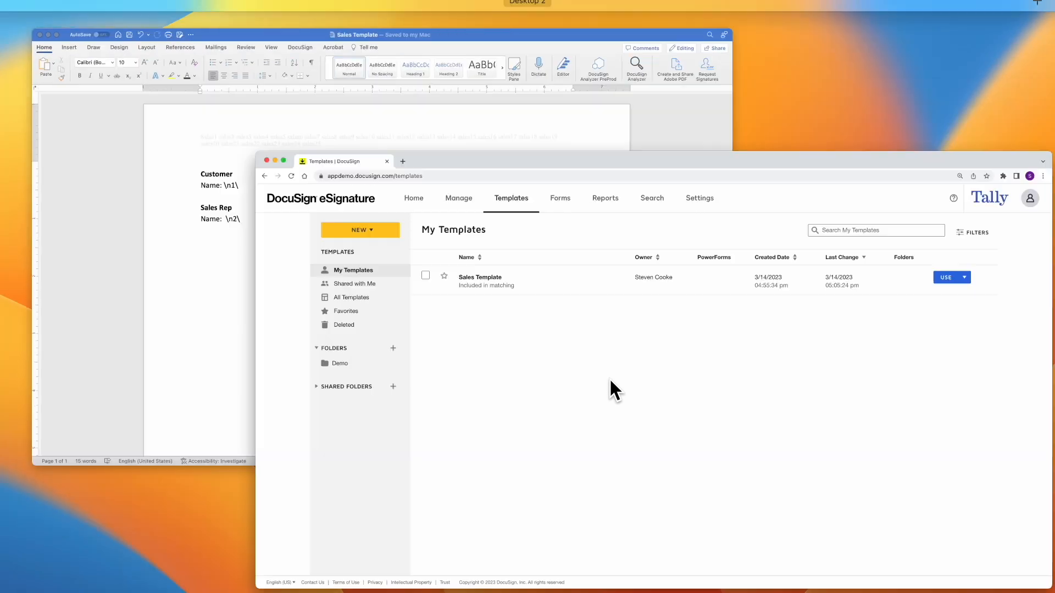
# Open Sales Quote.docx from the Finder Video folder in Word
pyautogui.click(408, 496)
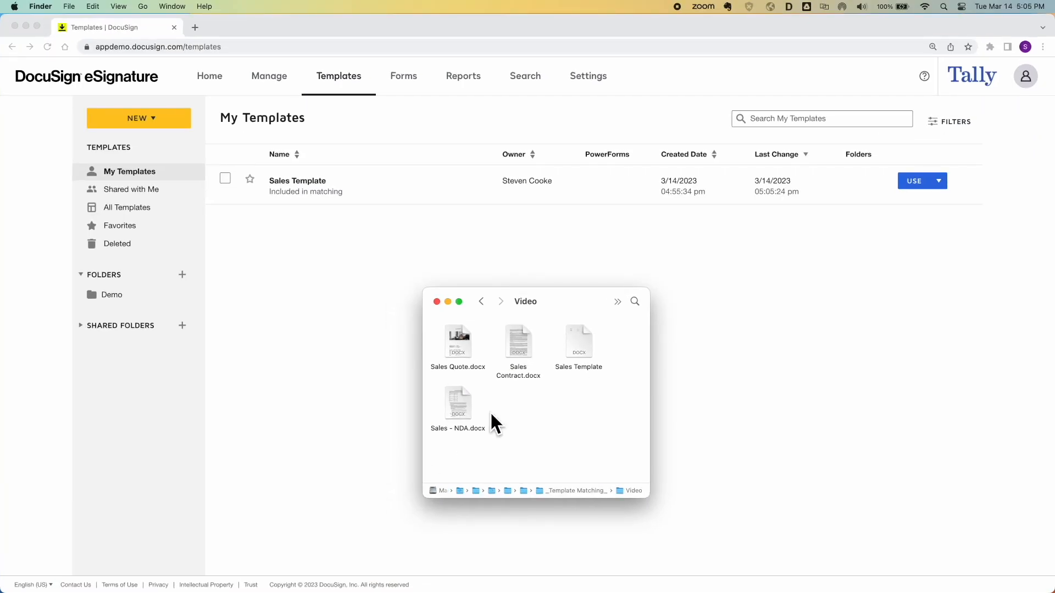
pyautogui.doubleClick(459, 339)
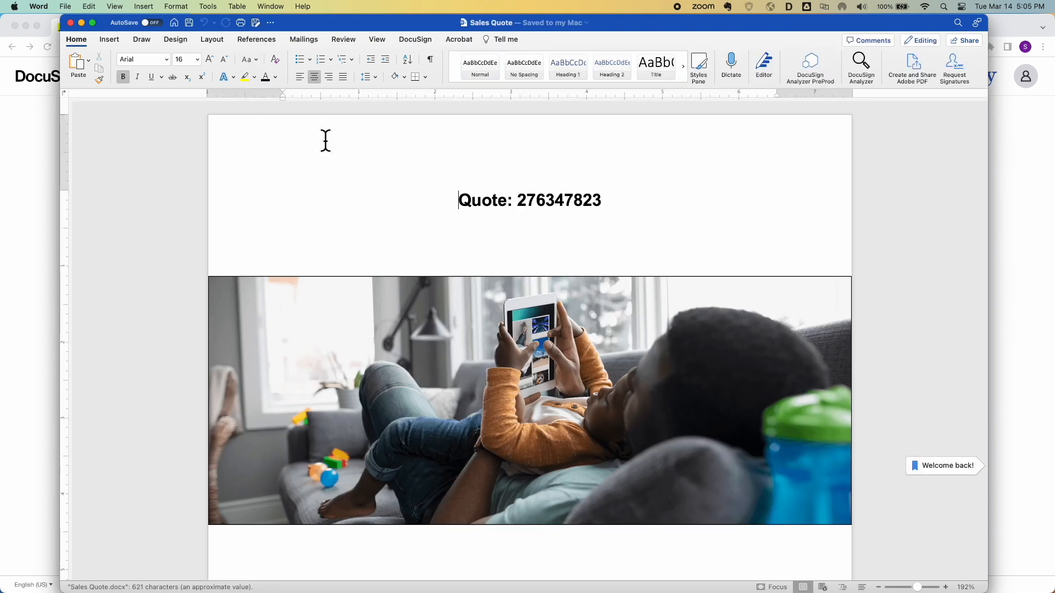
# Save the quote as a new document named 'Quote Template'
pyautogui.click(256, 23)
pyautogui.write('Q')
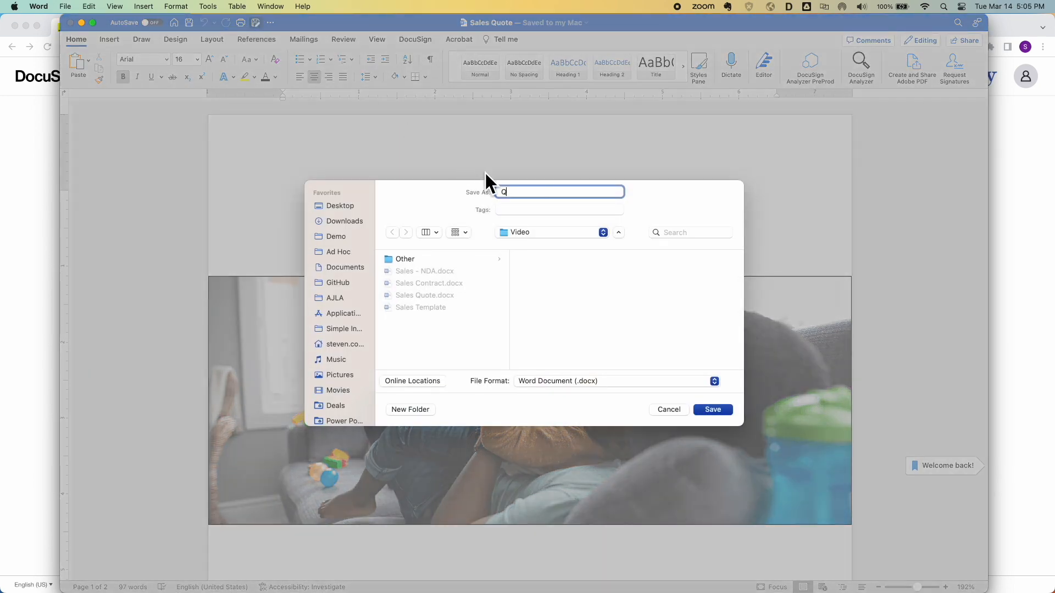
pyautogui.write('uote Template')
pyautogui.click(712, 410)
# Paste the sales1–sales25 keyword line into both the header and the footer
pyautogui.doubleClick(437, 134)
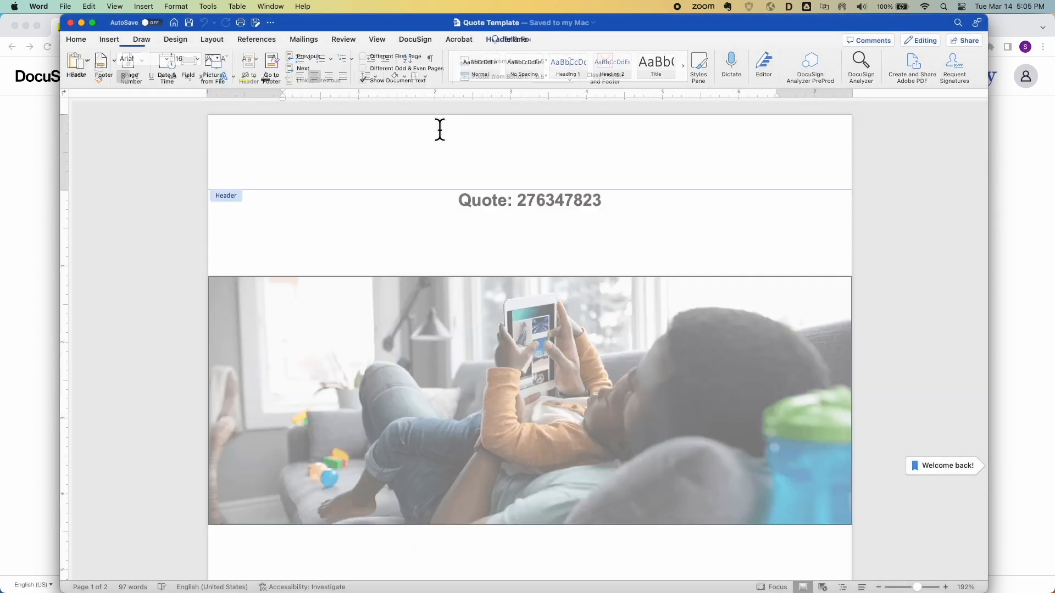
pyautogui.write('Sales1 sales2 sales3 sales4 sales5 sales6 sales7 sales8 sales9 sales10 sales11 sales12 sales13 sales14 sales15 sales16 sales17 sales18 sales19 sales20 sales21 sales22 sales23 sales24 sales25')
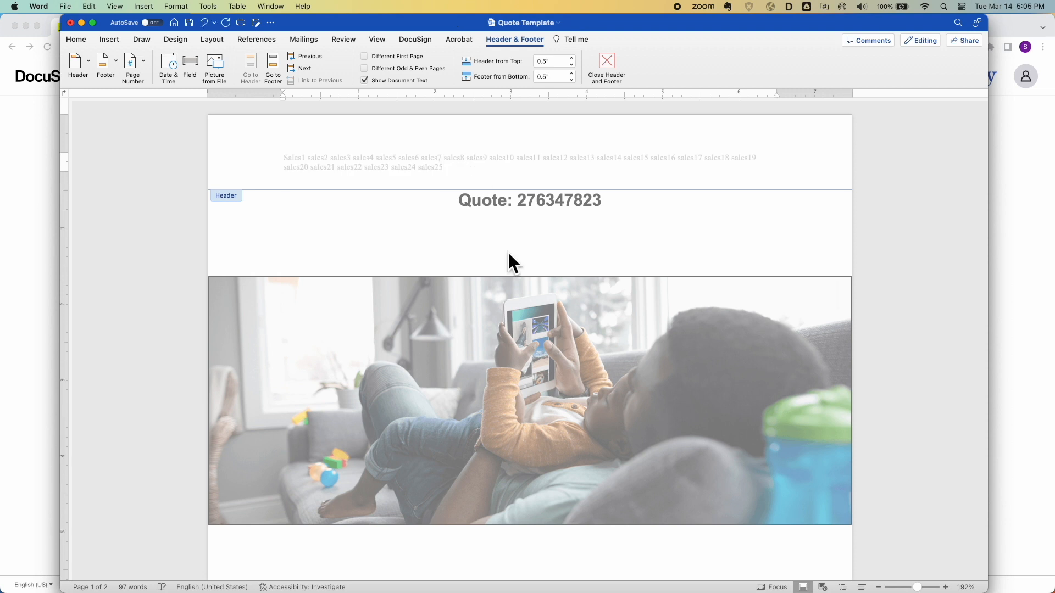
pyautogui.scroll(-20, 518, 348)
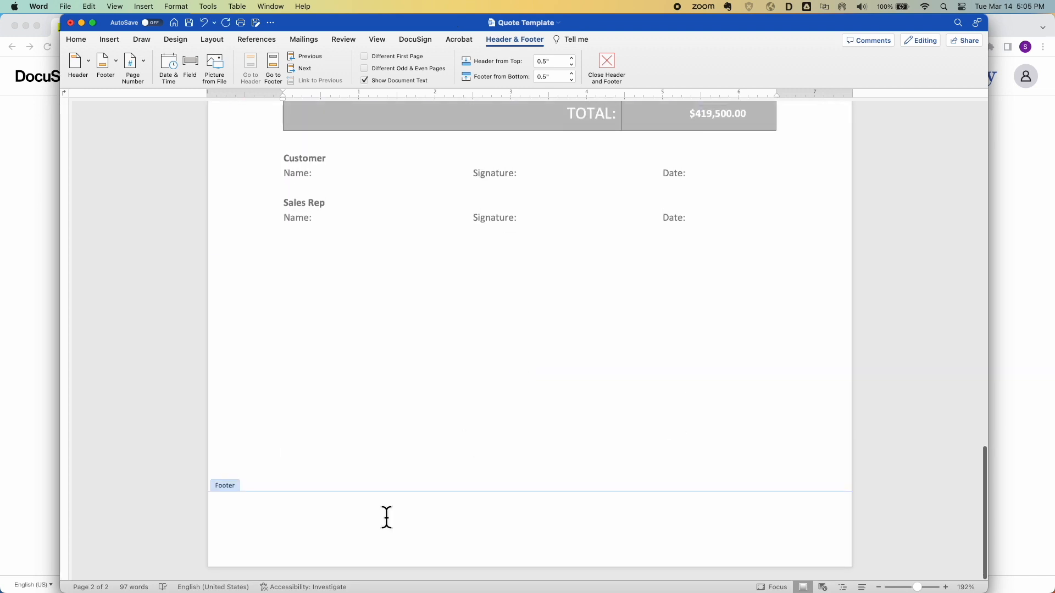
pyautogui.click(436, 513)
pyautogui.write('Sales1 sales2 sales3 sales4 sales5 sales6 sales7 sales8 sales9 sales10 sales11 sales12 sales13 sales14 sales15 sales16 sales17 sales18 sales19 sales20 sales21 sales22 sales23 sales24 sales25')
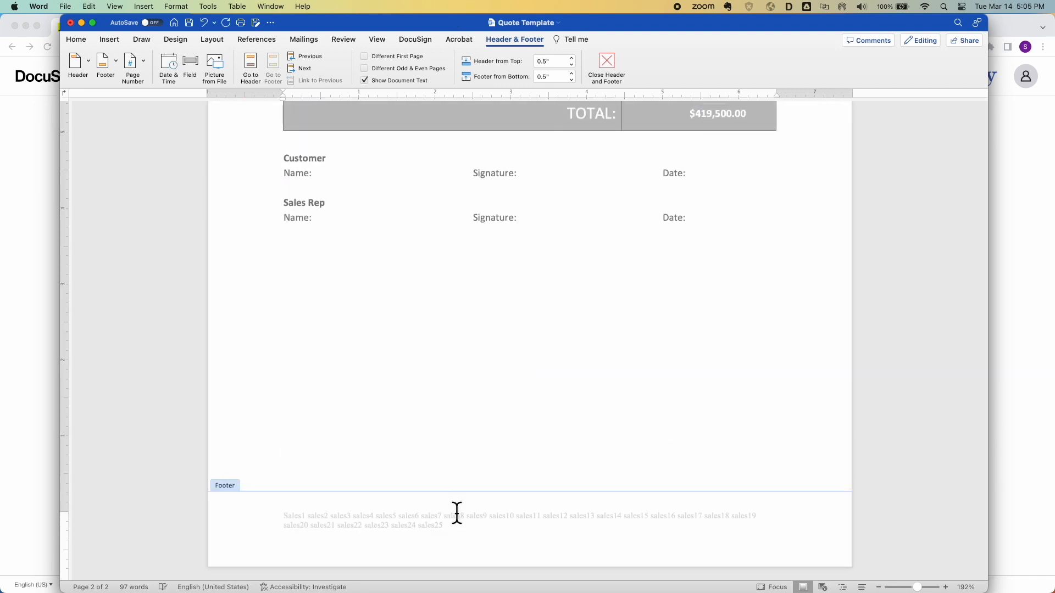
# Colour the footer and header keyword text white so it is hidden
pyautogui.moveTo(443, 528); pyautogui.dragTo(259, 523)
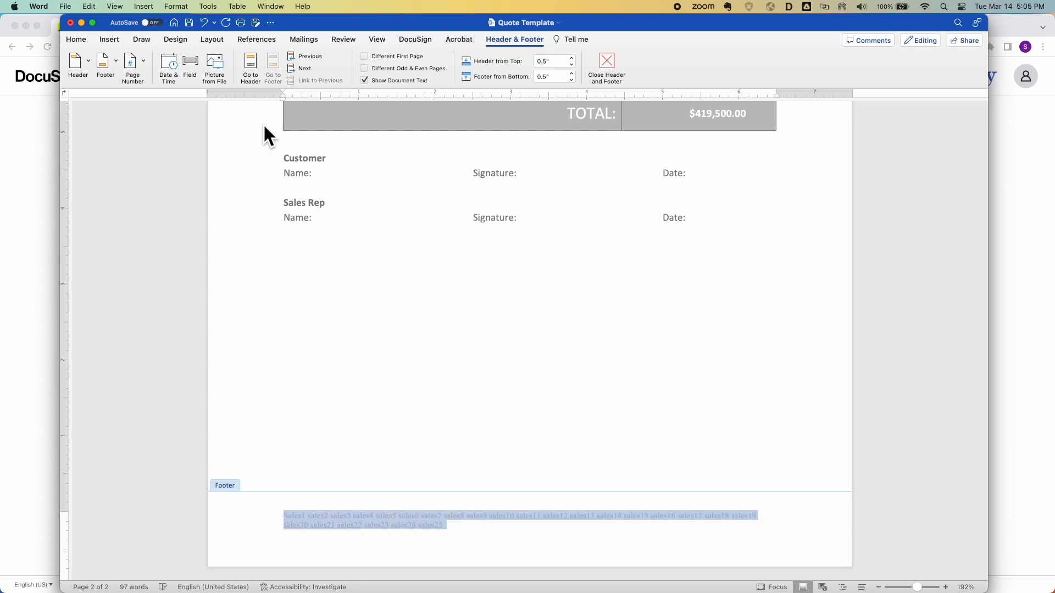
pyautogui.click(77, 39)
pyautogui.click(274, 77)
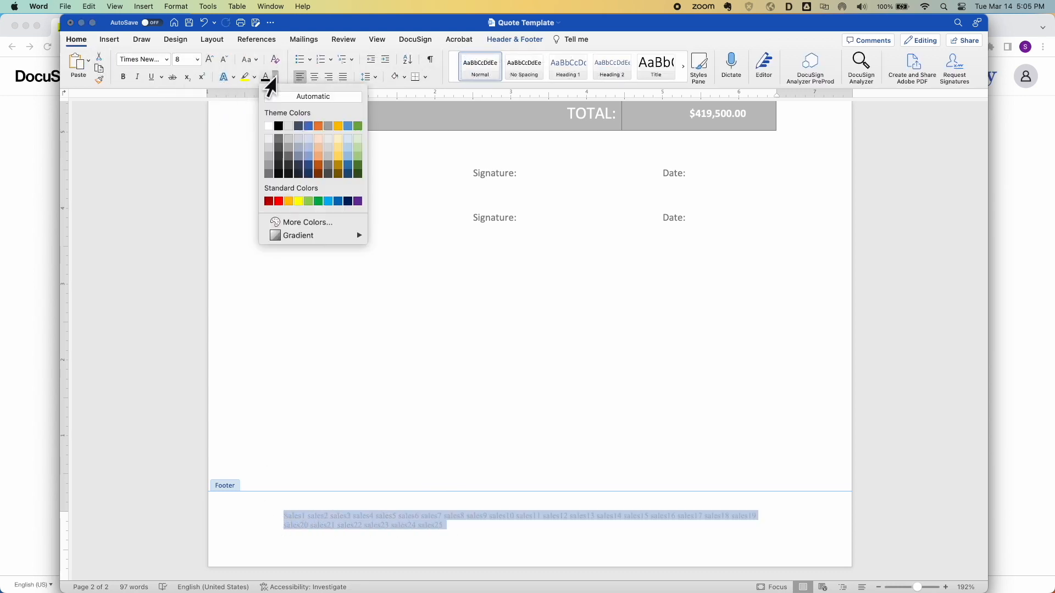
pyautogui.click(267, 128)
pyautogui.scroll(20, 358, 306)
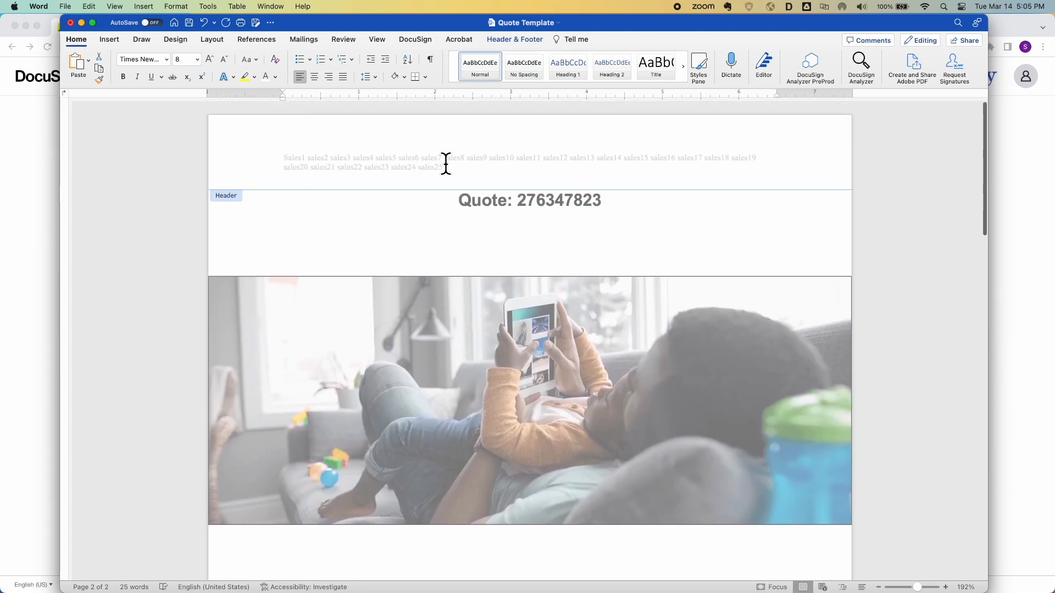
pyautogui.moveTo(446, 167); pyautogui.dragTo(254, 165)
pyautogui.click(261, 77)
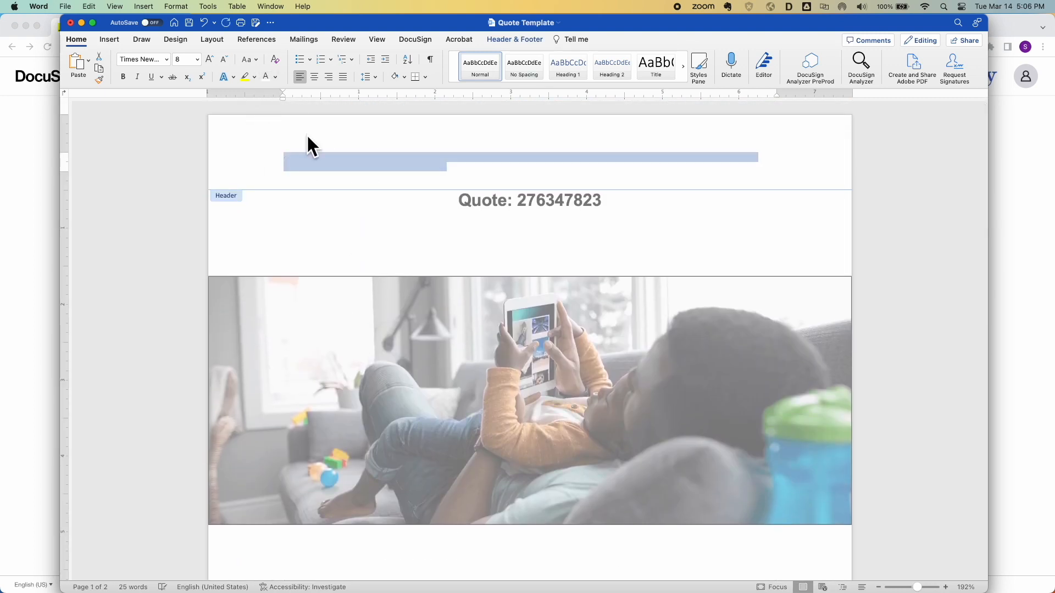
# Set Quote Template's Customer and Sales Rep signature lines to black text
pyautogui.scroll(-15, 518, 387)
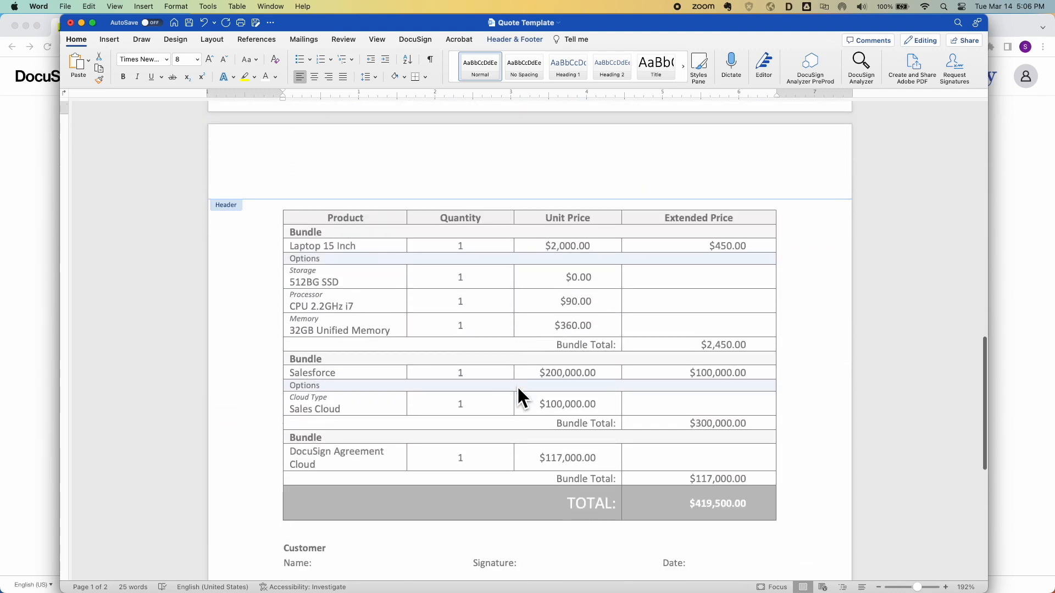
pyautogui.doubleClick(365, 425)
pyautogui.scroll(-15, 366, 458)
pyautogui.scroll(-5, 366, 457)
pyautogui.scroll(2, 330, 425)
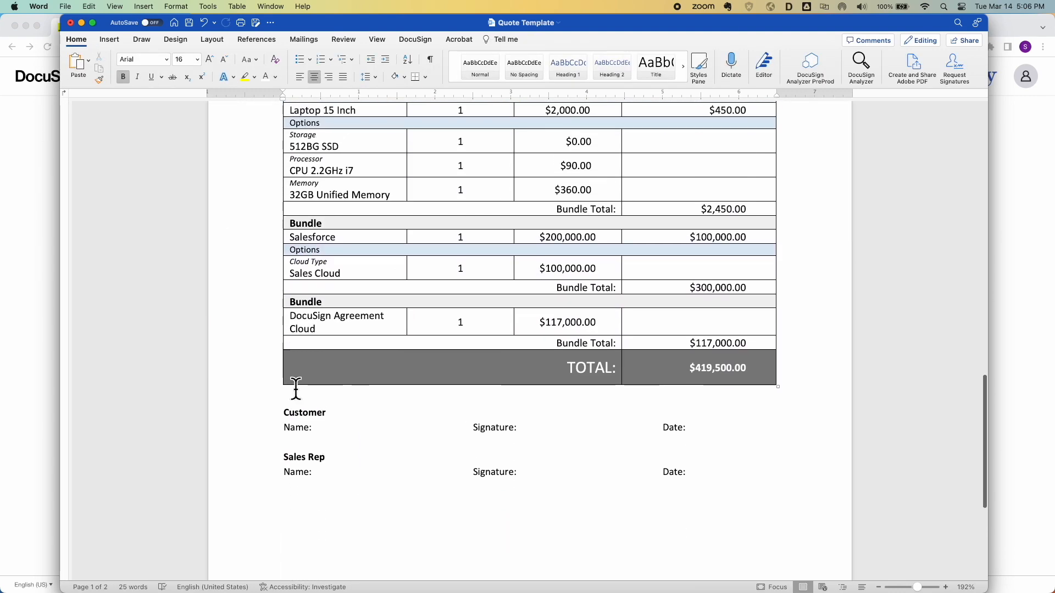
pyautogui.moveTo(283, 421); pyautogui.dragTo(749, 493)
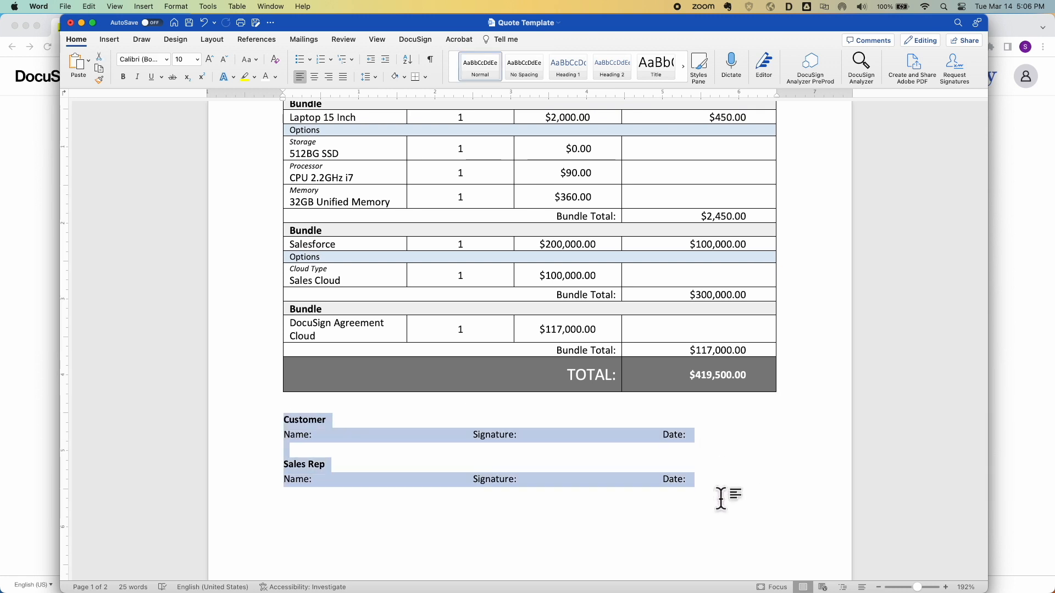
pyautogui.click(275, 76)
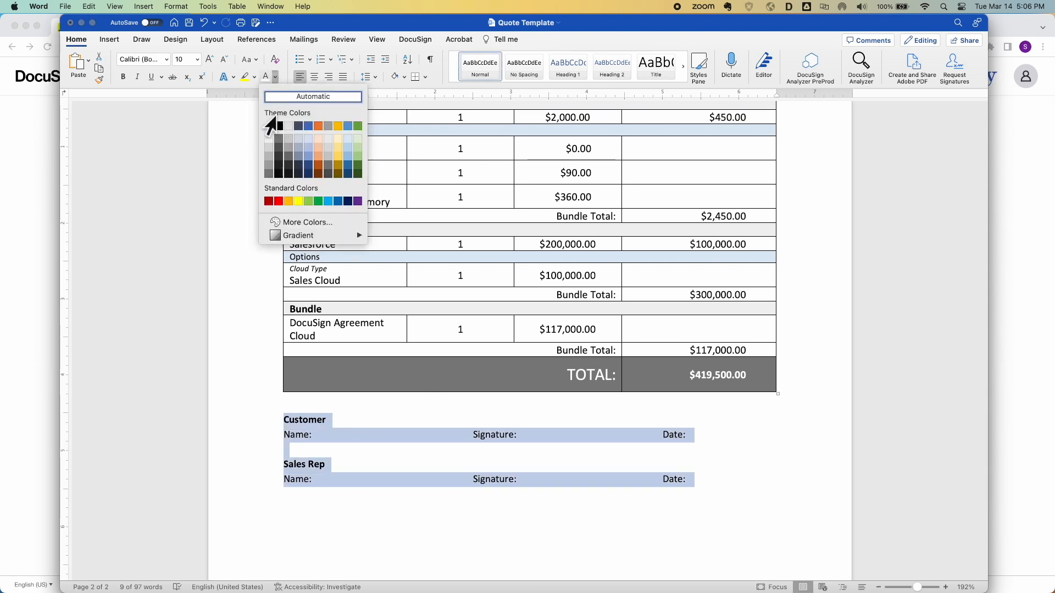
pyautogui.click(272, 130)
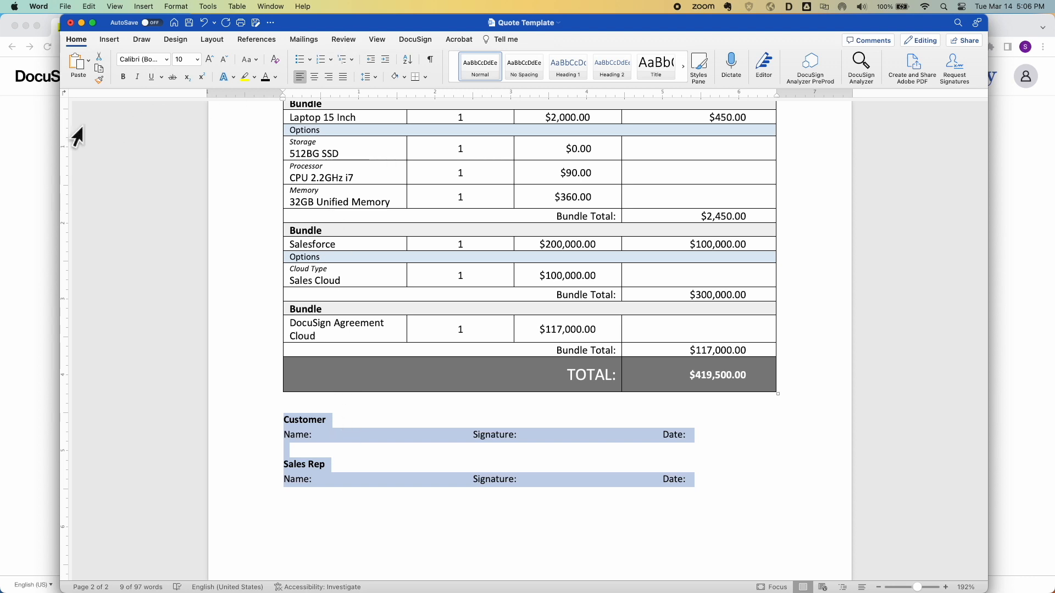
# Copy Sales Template's tagged signature block and paste it over Quote Template's block
pyautogui.moveTo(61, 130); pyautogui.dragTo(358, 110)
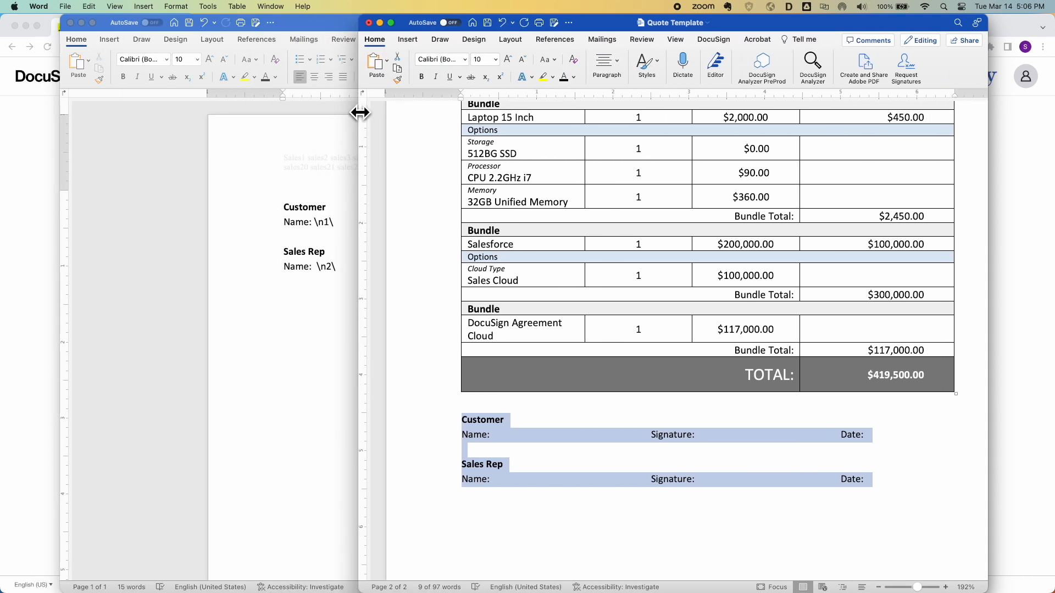
pyautogui.click(311, 242)
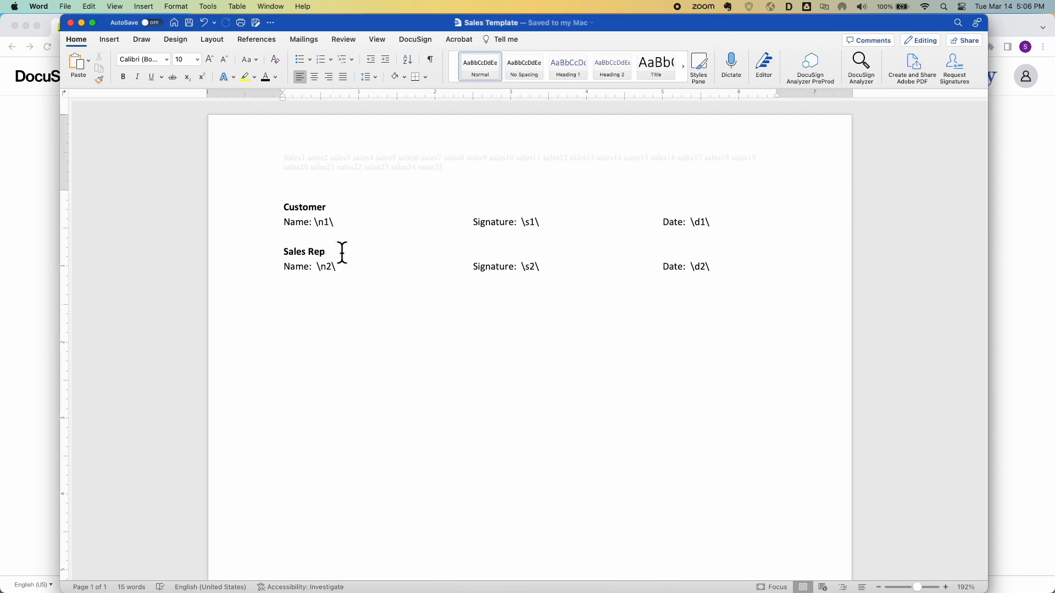
pyautogui.moveTo(735, 261); pyautogui.dragTo(229, 210)
pyautogui.press('super+c')
pyautogui.hotkey('ctrl', 'Up')
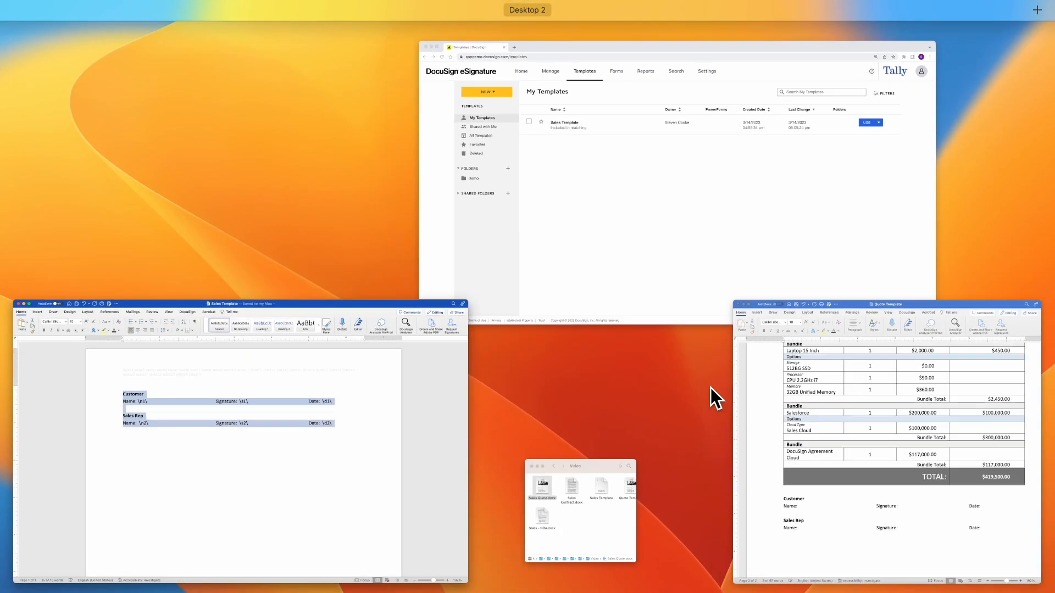
pyautogui.click(791, 409)
pyautogui.press('super+v')
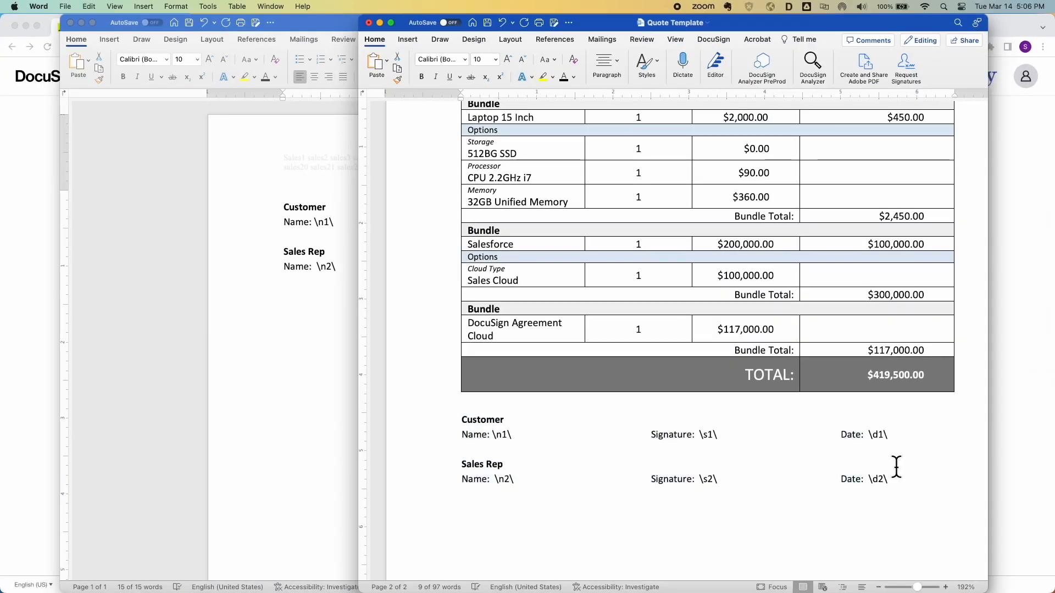
# Turn the Customer anchor tags \n1\, \s1\ and \d1\ white
pyautogui.click(493, 434)
pyautogui.hotkey('shift', 'Right')
pyautogui.hotkey('shift', 'Right')
pyautogui.hotkey('shift', 'Right')
pyautogui.hotkey('shift', 'Right')
pyautogui.click(573, 77)
pyautogui.click(575, 124)
pyautogui.moveTo(699, 434); pyautogui.dragTo(720, 434)
pyautogui.click(564, 77)
pyautogui.moveTo(867, 434); pyautogui.dragTo(888, 435)
pyautogui.click(564, 77)
# Turn the Sales Rep tags \n2\, \s2\ and \d2\ white and save the document
pyautogui.moveTo(517, 480); pyautogui.dragTo(494, 480)
pyautogui.click(564, 77)
pyautogui.moveTo(699, 480); pyautogui.dragTo(720, 480)
pyautogui.click(564, 77)
pyautogui.click(905, 480)
pyautogui.hotkey('shift', 'Left')
pyautogui.hotkey('shift', 'Left')
pyautogui.hotkey('shift', 'Left')
pyautogui.hotkey('shift', 'Left')
pyautogui.click(564, 77)
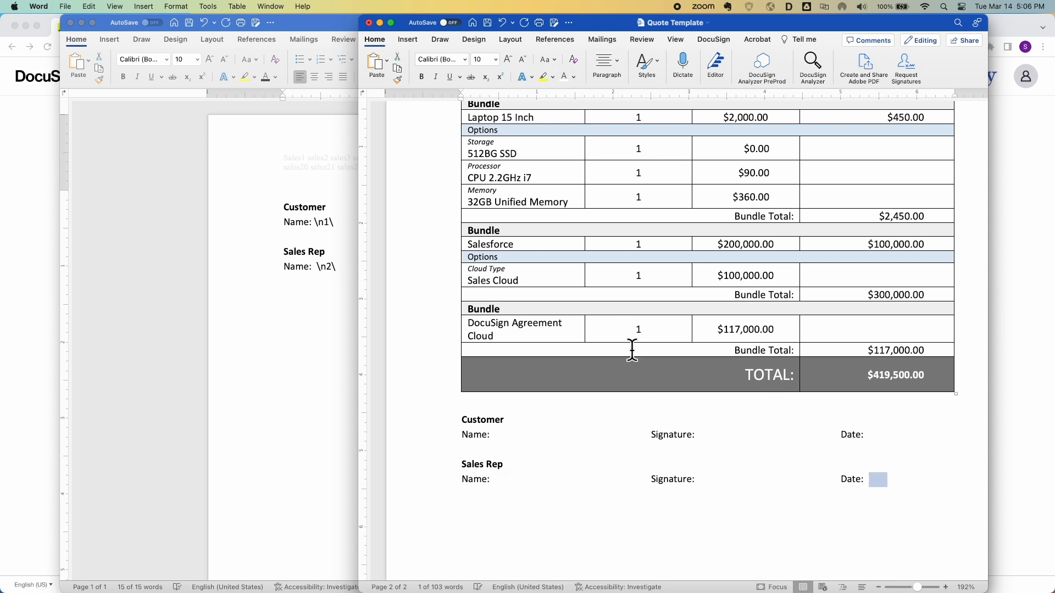
pyautogui.scroll(2, 632, 350)
pyautogui.press('super+s')
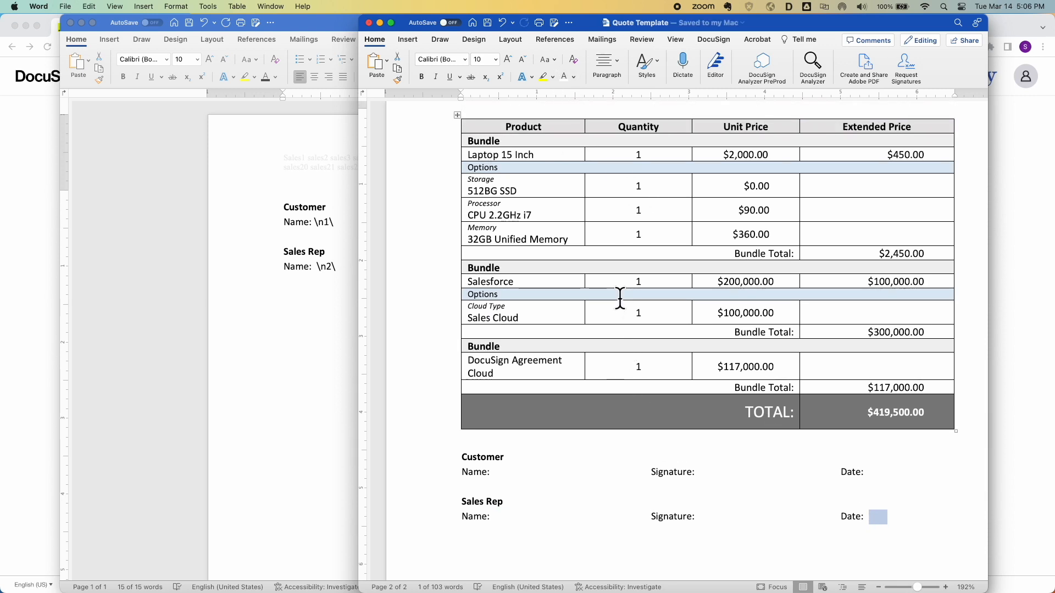
pyautogui.scroll(3, 620, 300)
pyautogui.scroll(5, 619, 300)
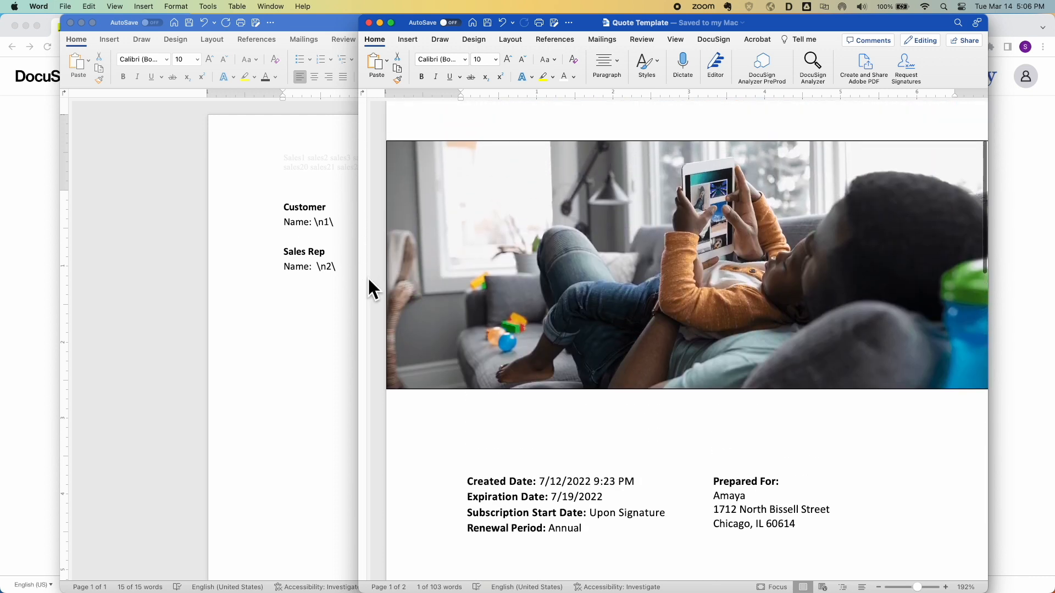
pyautogui.moveTo(361, 269); pyautogui.dragTo(61, 252)
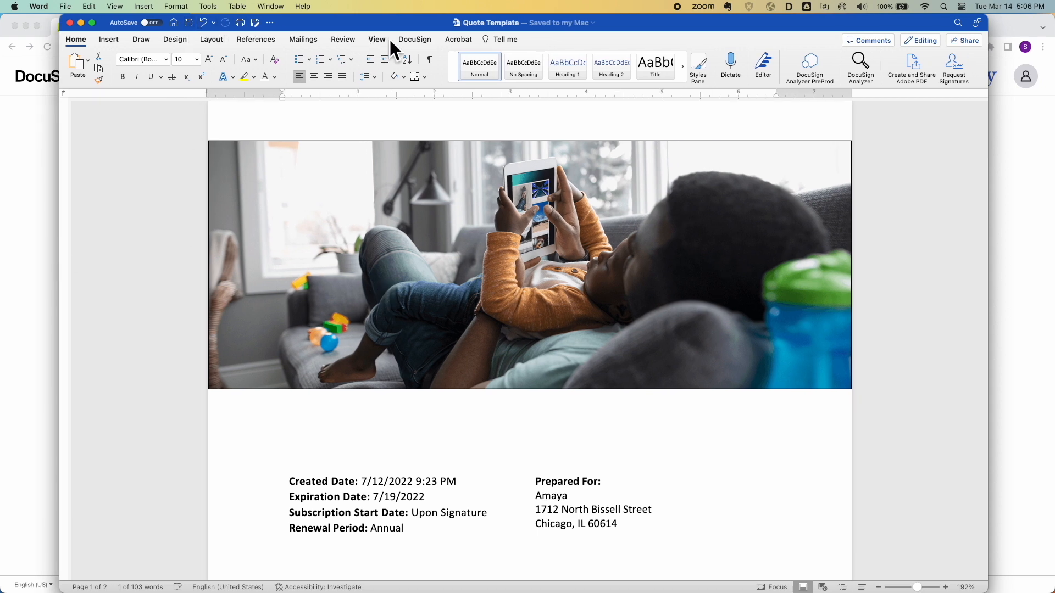
# Request signatures for Quote Template, note the 100% Sales Template match, then cancel and close
pyautogui.click(410, 41)
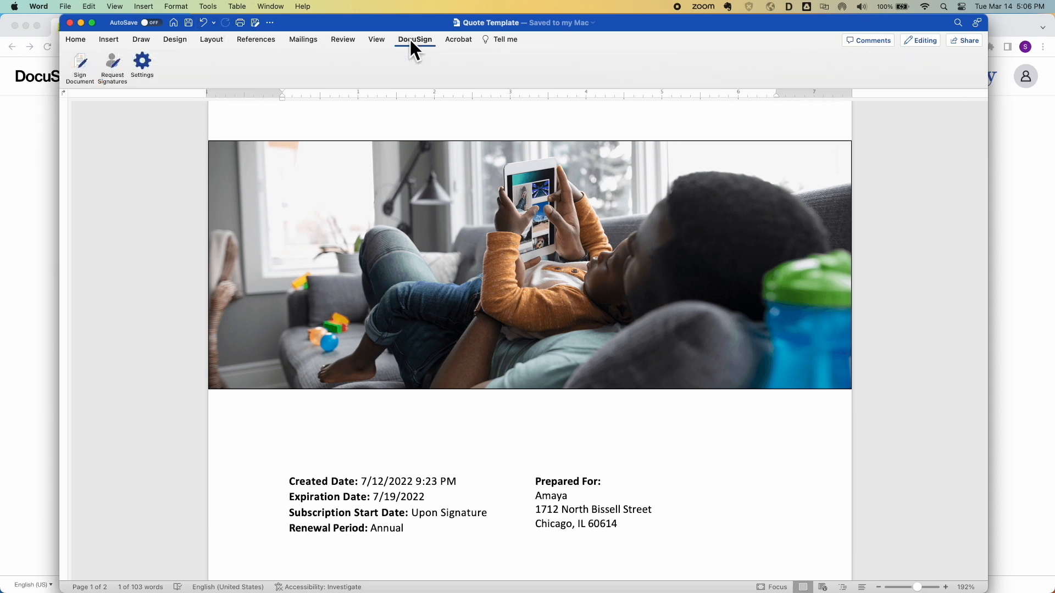
pyautogui.click(114, 61)
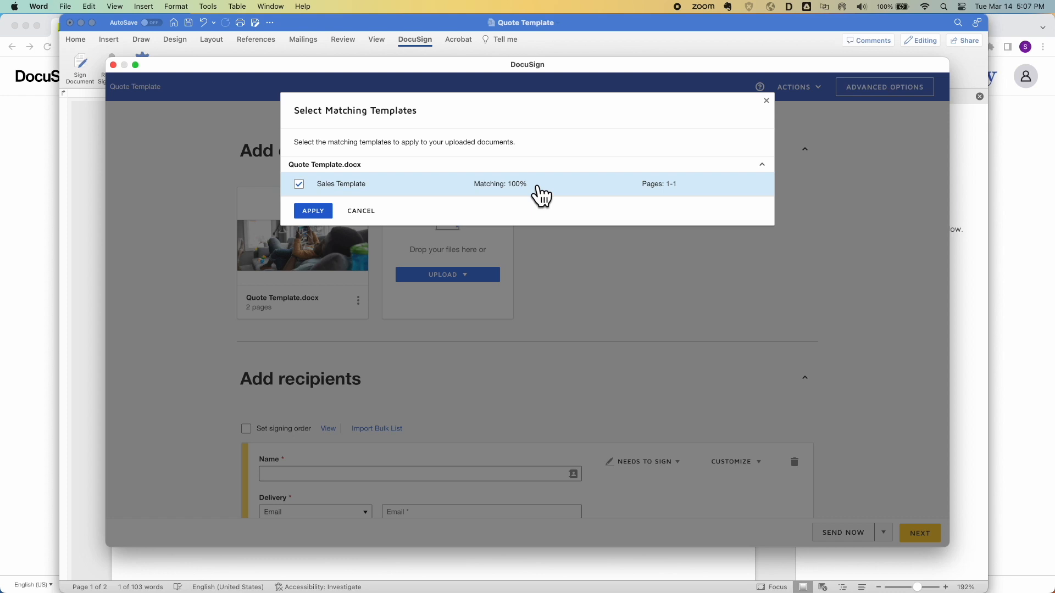
pyautogui.click(372, 212)
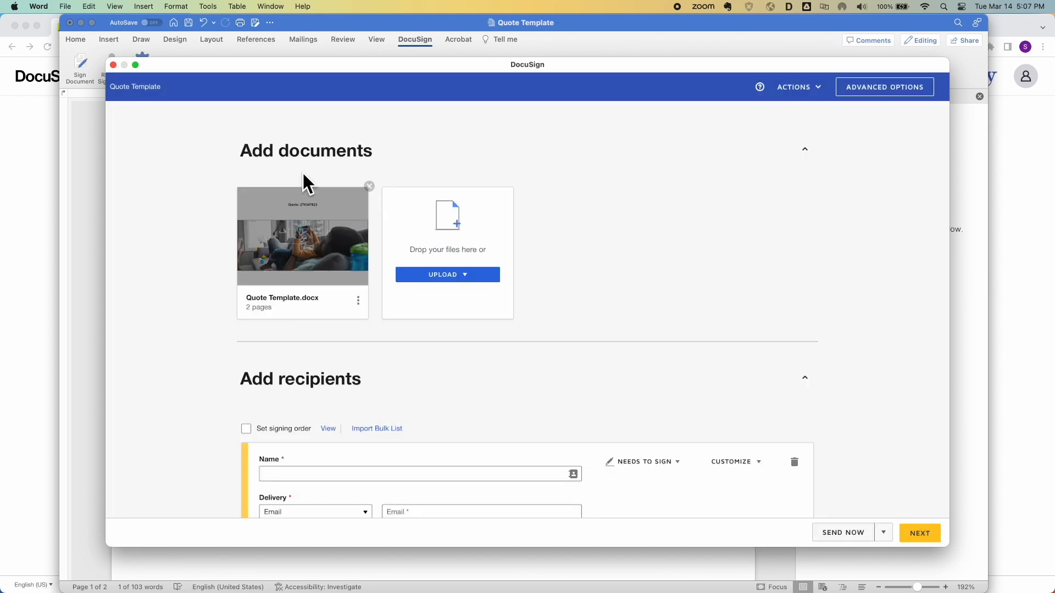
pyautogui.click(114, 66)
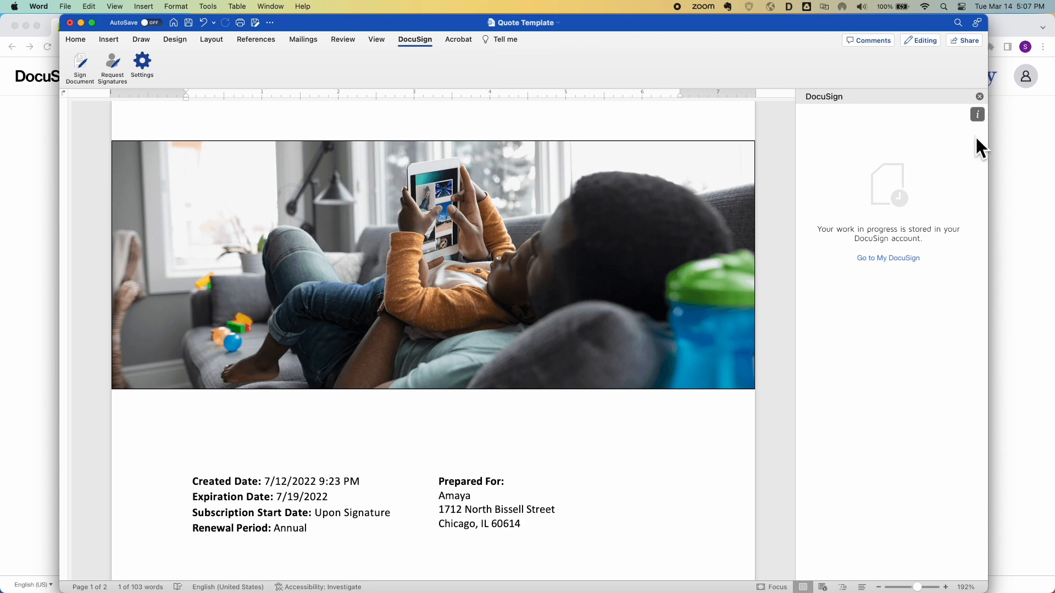
# Add notes under the heading and below the price table explaining the template-matching fix
pyautogui.click(980, 97)
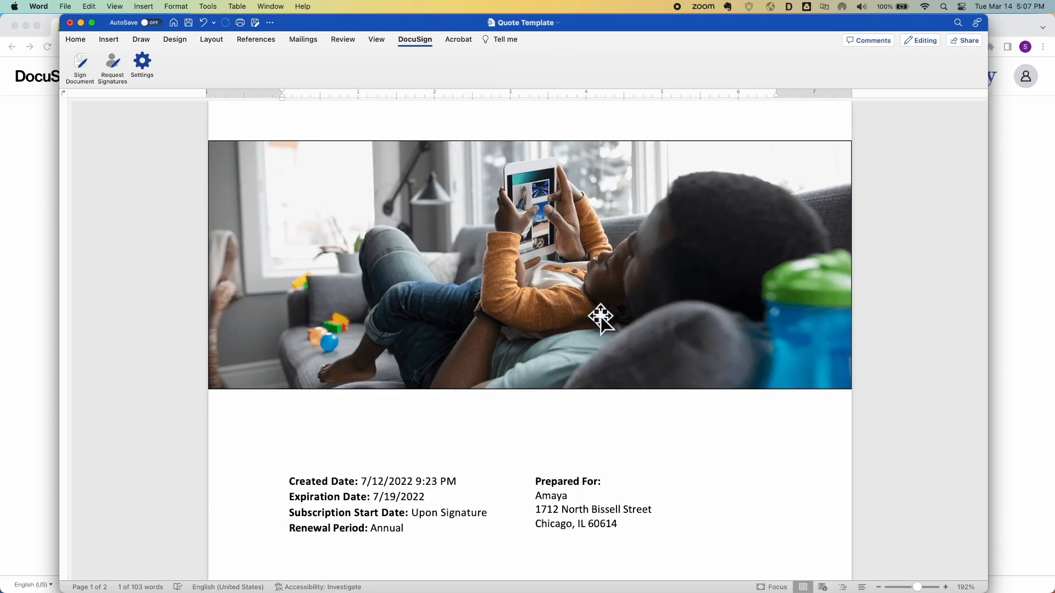
pyautogui.scroll(5, 420, 152)
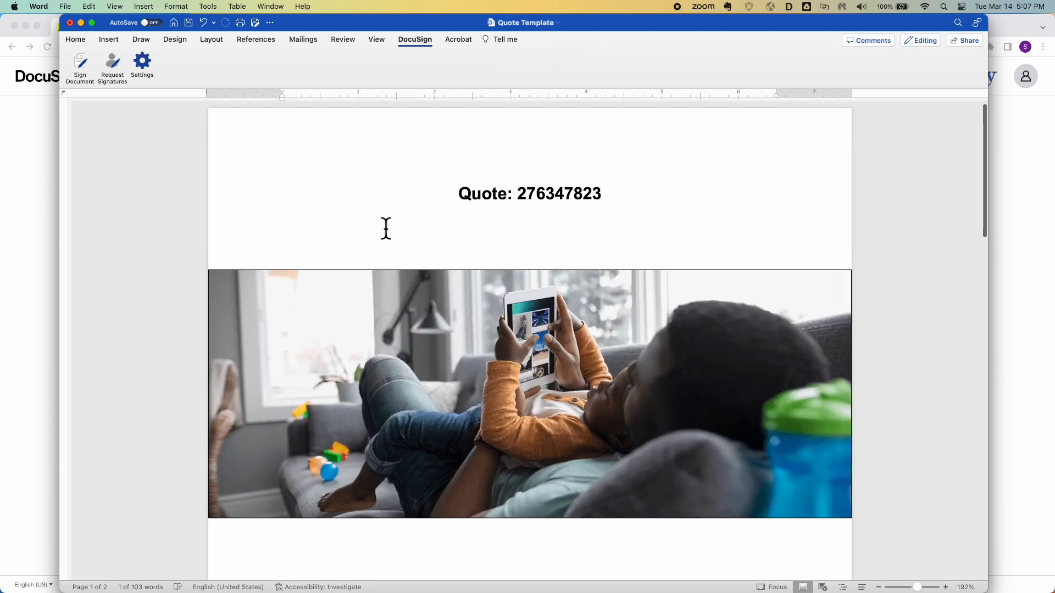
pyautogui.write('We’')
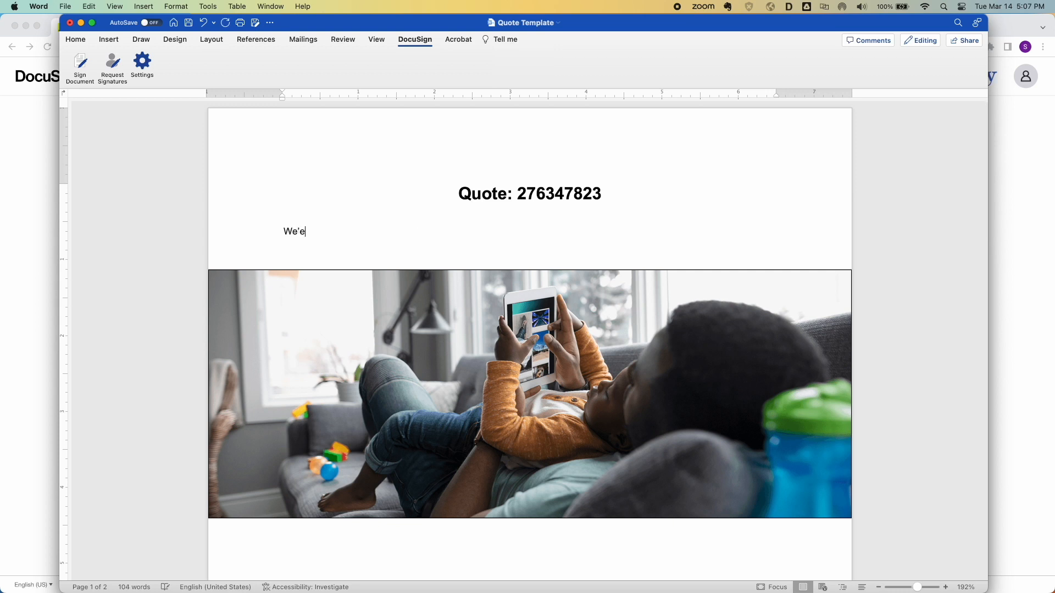
pyautogui.write("e're going to add the same information which threw off template matching ")
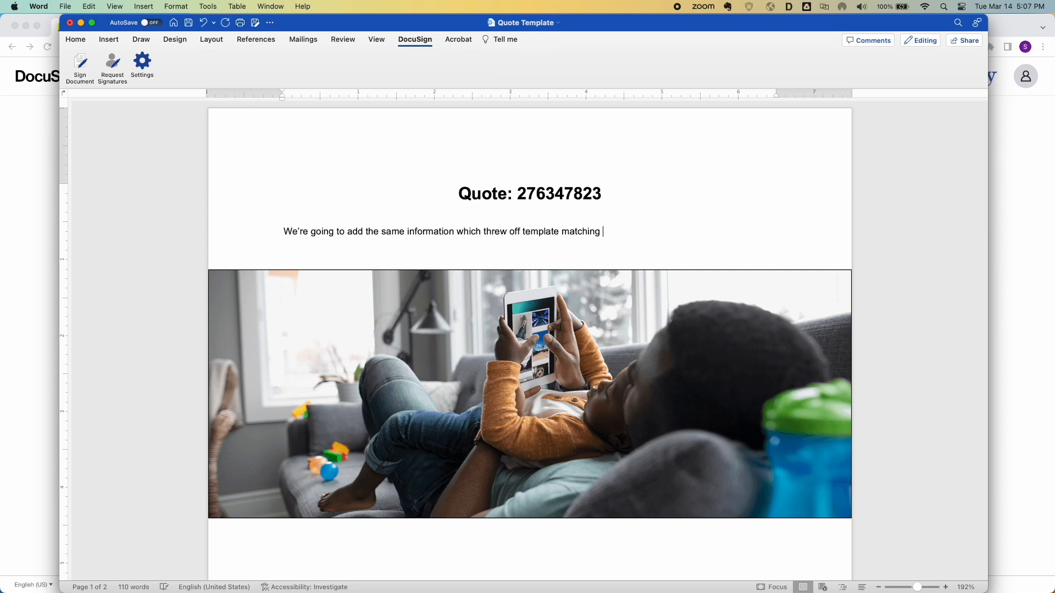
pyautogui.write('before because DocuSign looks at the first and last 25 words')
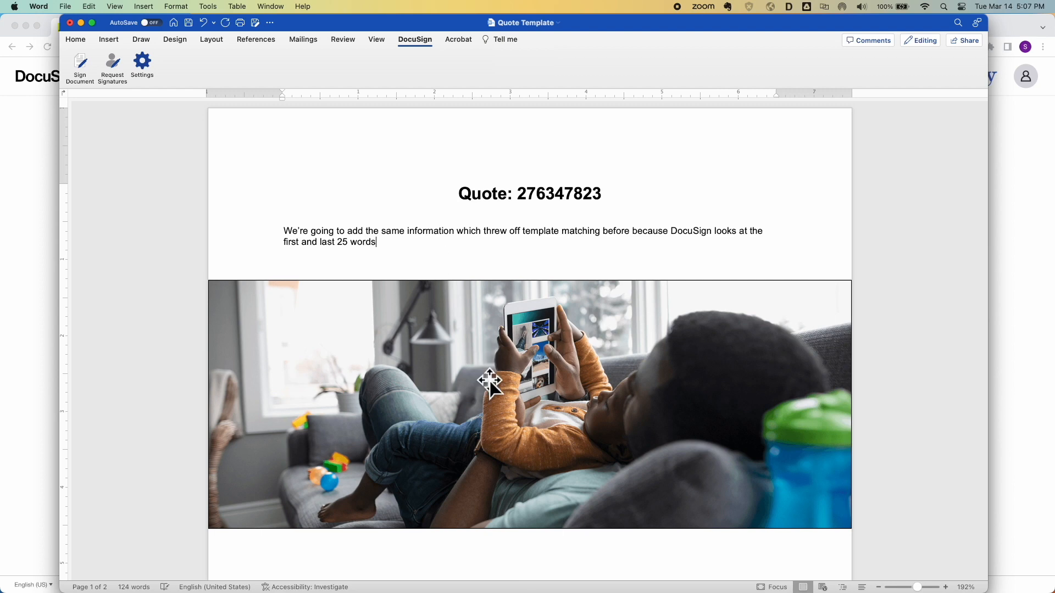
pyautogui.scroll(-20, 490, 381)
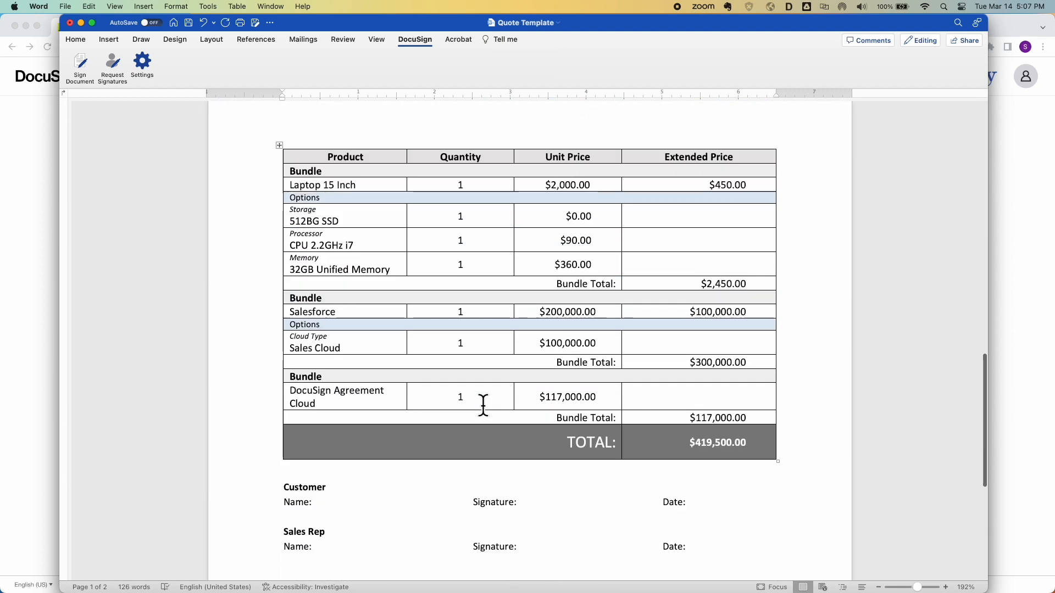
pyautogui.click(365, 466)
pyautogui.press('Return')
pyautogui.write('This time it is going to work since we put the head')
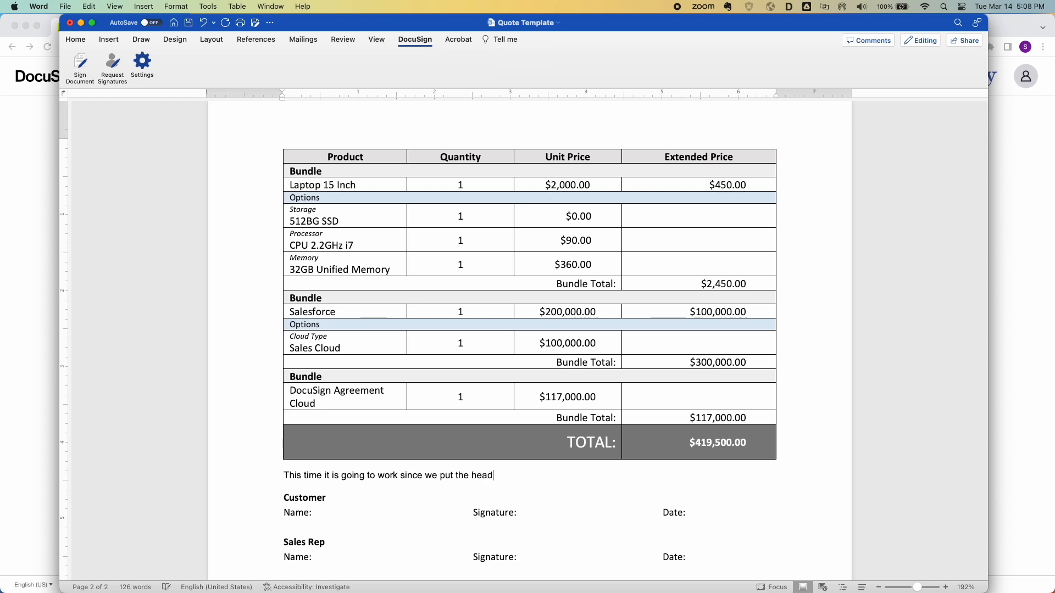
pyautogui.write('er and footer text in that DocuSign template matching is looking for')
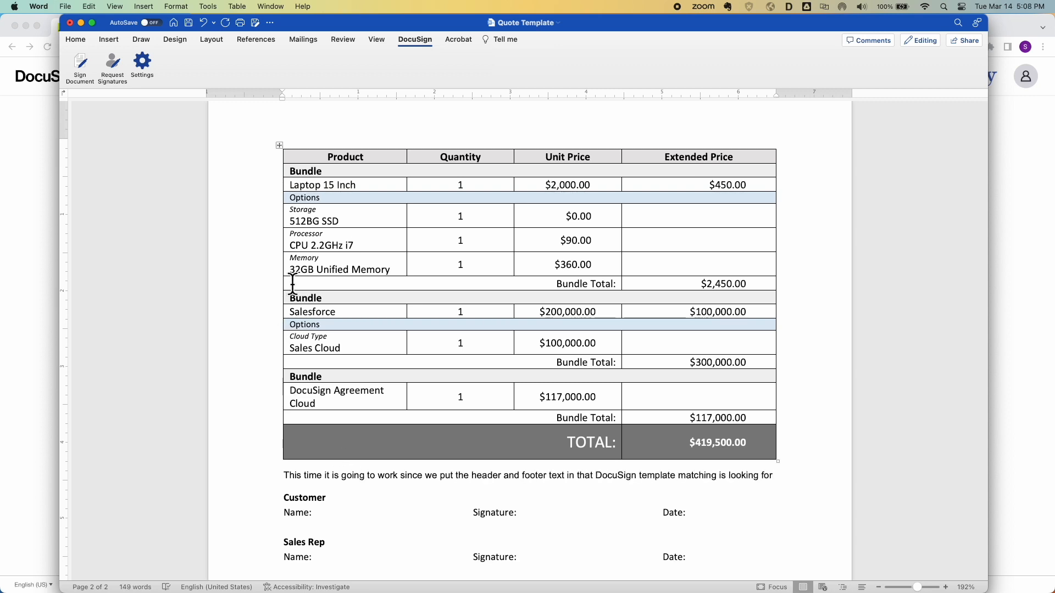
# Delete the Laptop bundle rows, Storage through the first Bundle Total, from the price table
pyautogui.click(279, 144)
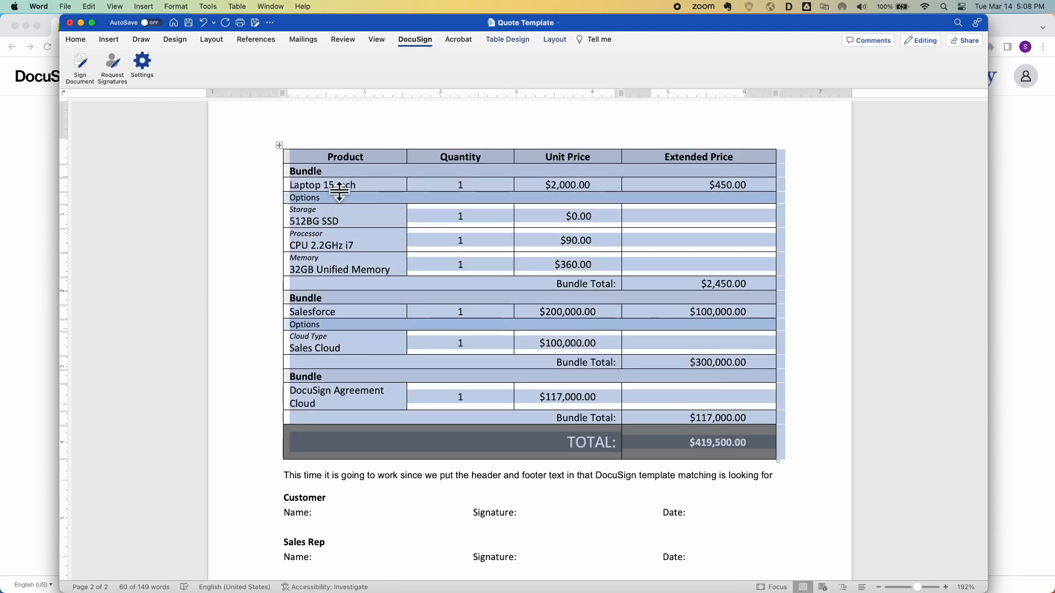
pyautogui.click(792, 292)
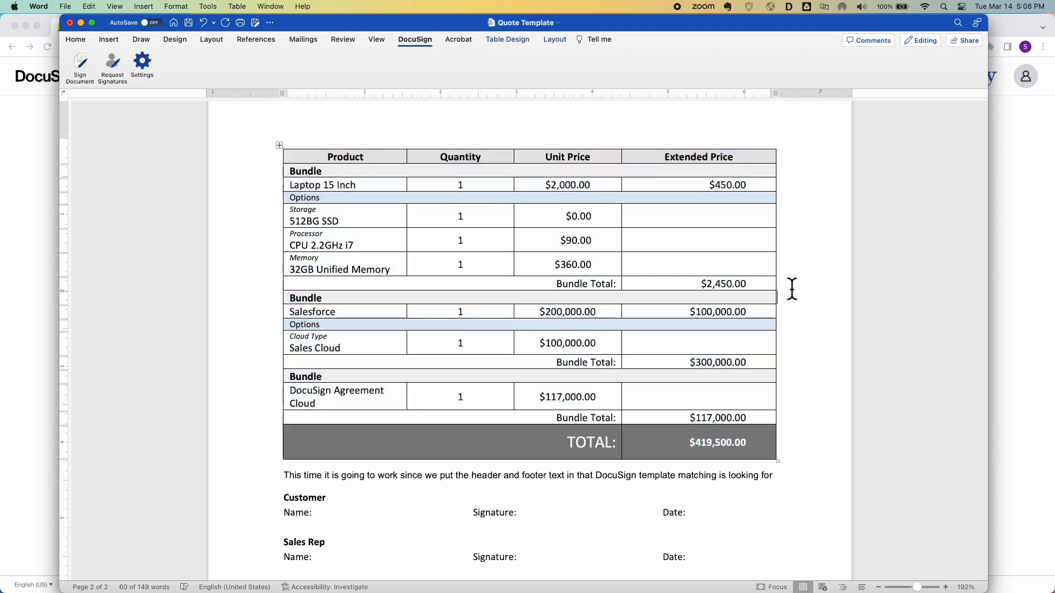
pyautogui.moveTo(795, 284); pyautogui.dragTo(288, 183)
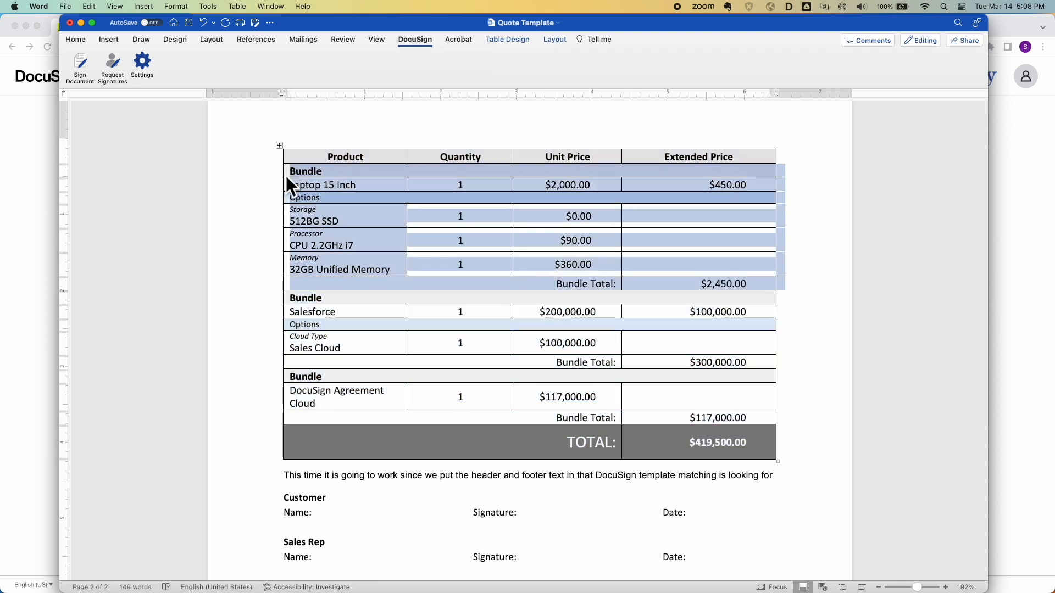
pyautogui.rightClick(386, 216)
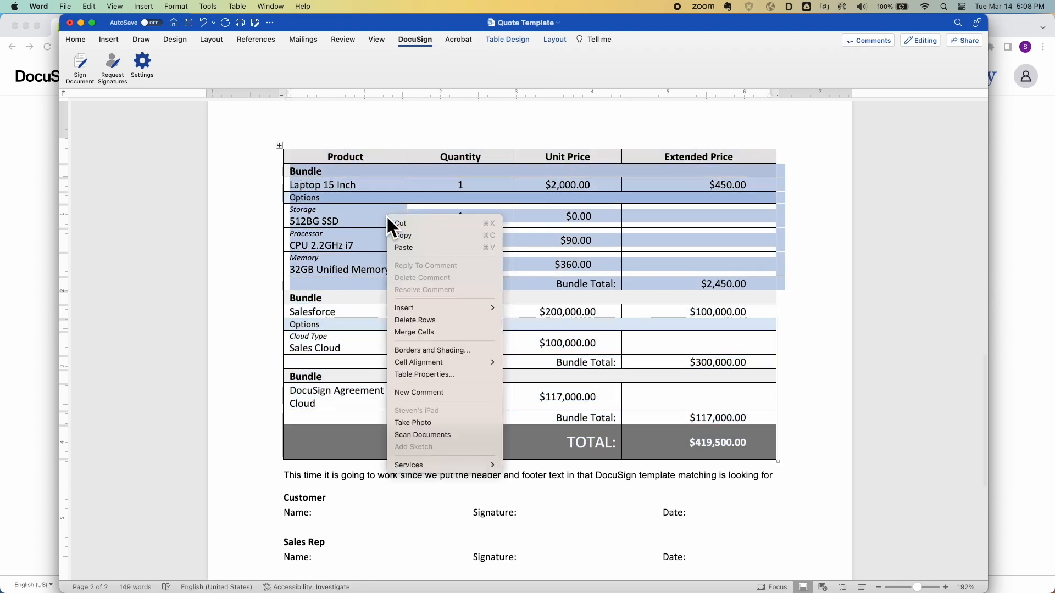
pyautogui.click(434, 319)
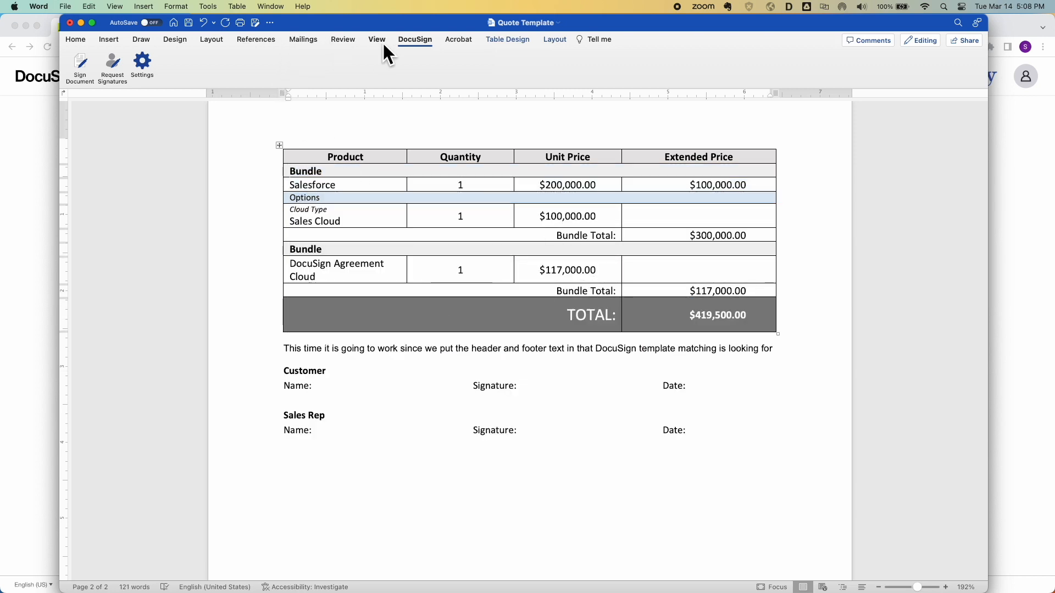
# Request signatures and apply the 100%-matching Sales Template to the quote
pyautogui.click(121, 64)
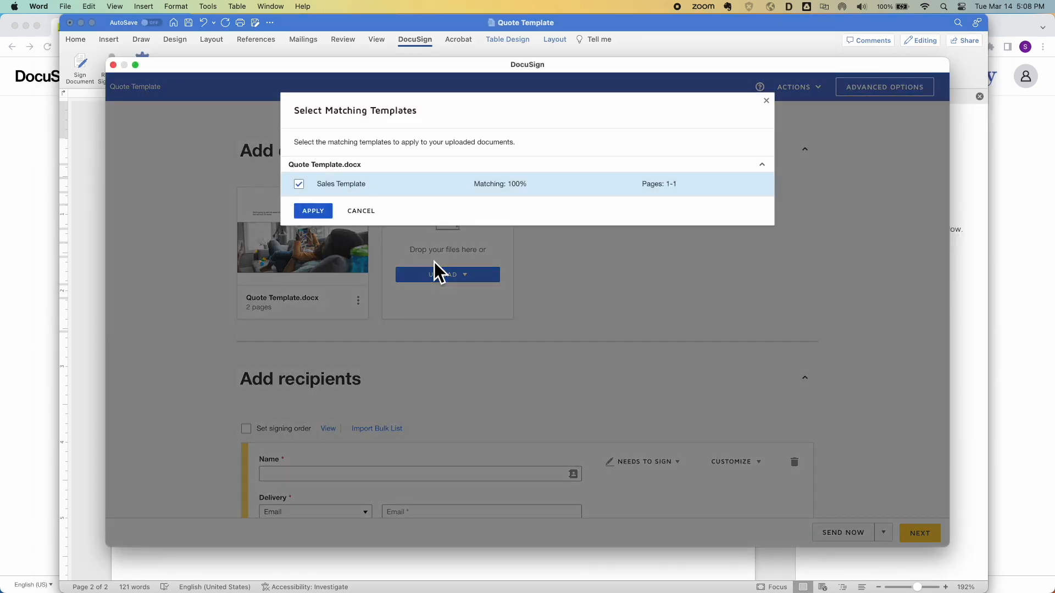
pyautogui.click(311, 212)
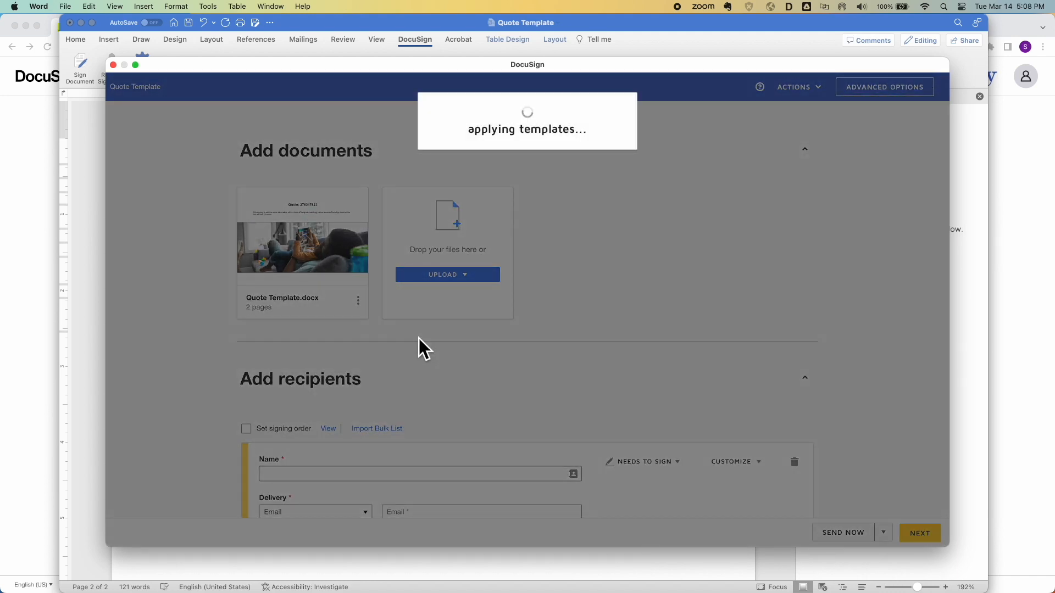
pyautogui.scroll(-3, 418, 337)
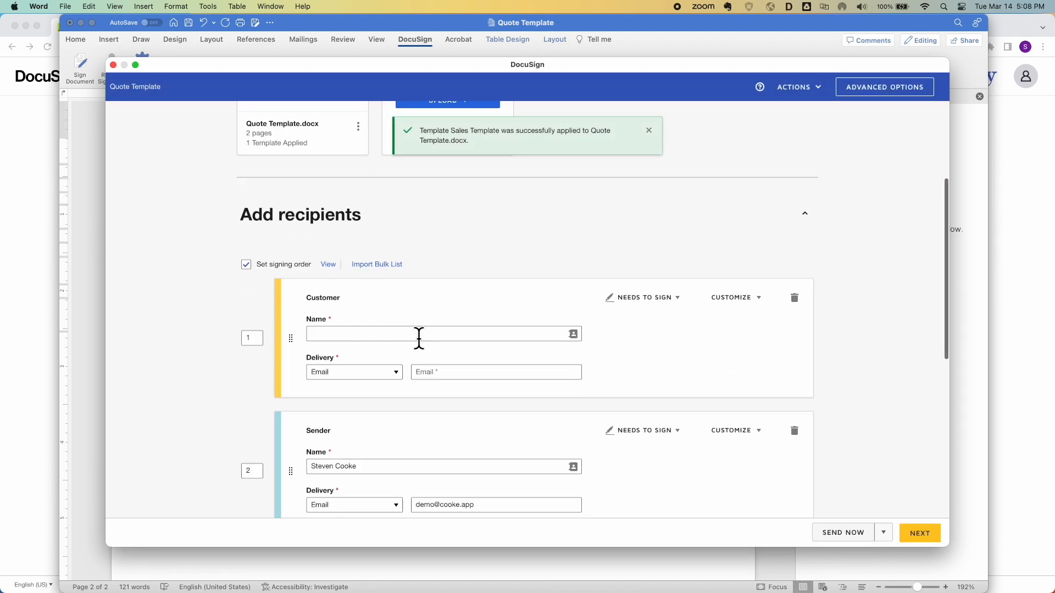
# Enter the Customer recipient's name and e-mail address
pyautogui.click(378, 334)
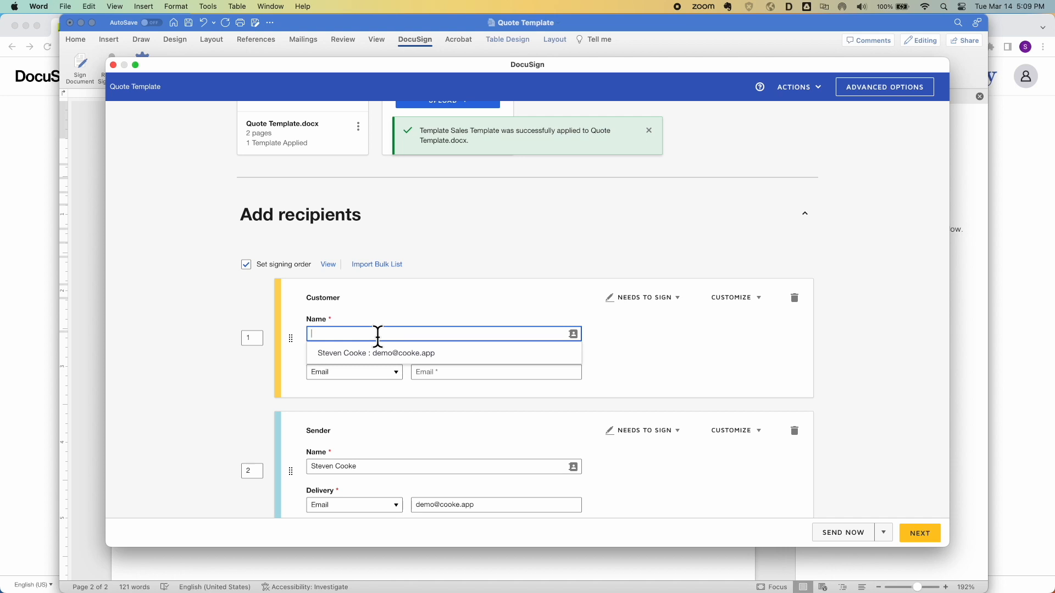
pyautogui.write('Dash')
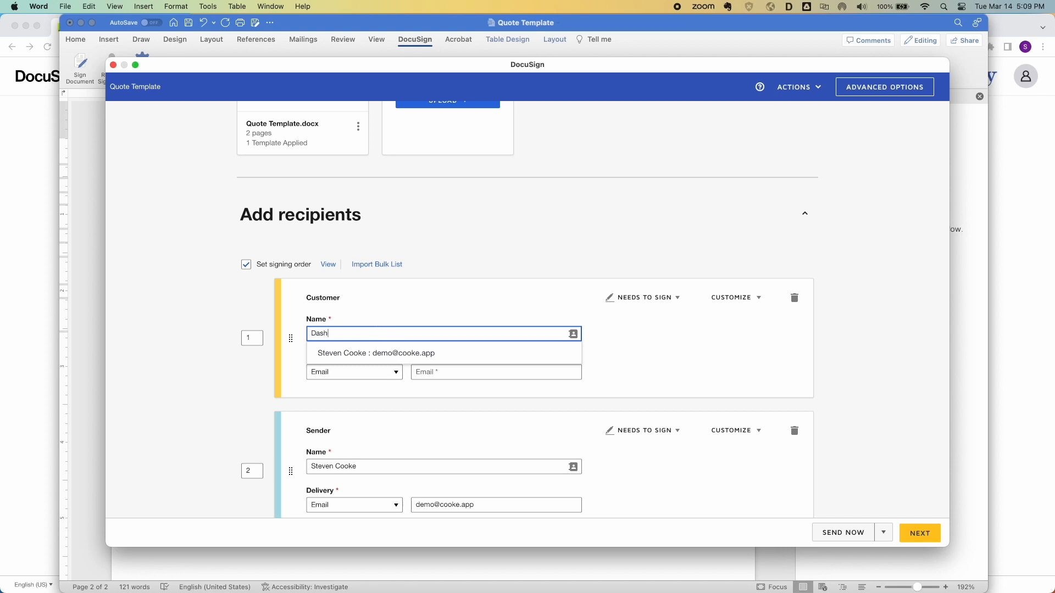
pyautogui.press('Tab')
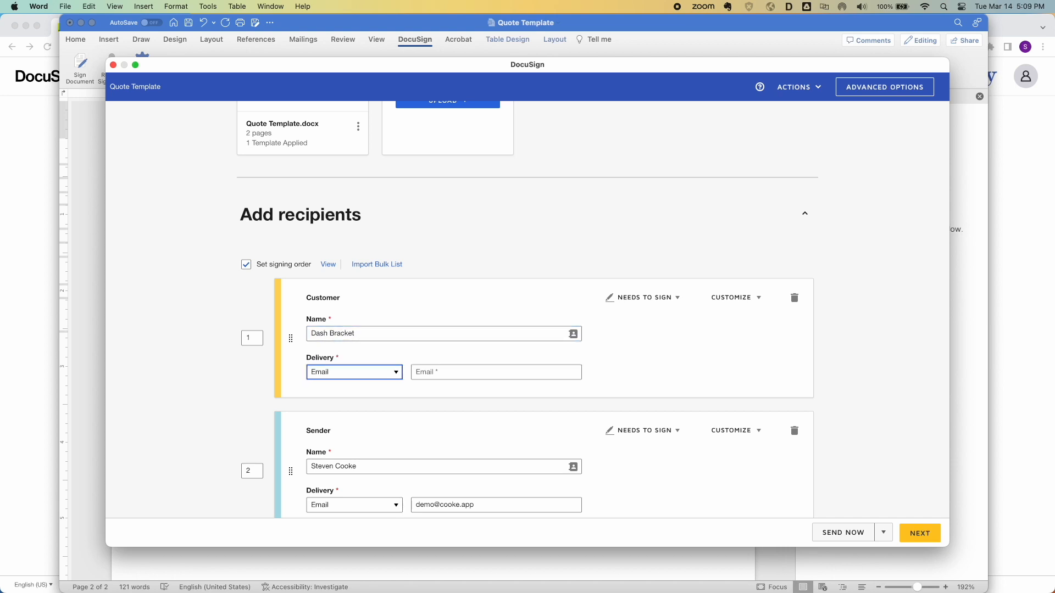
pyautogui.press('Tab')
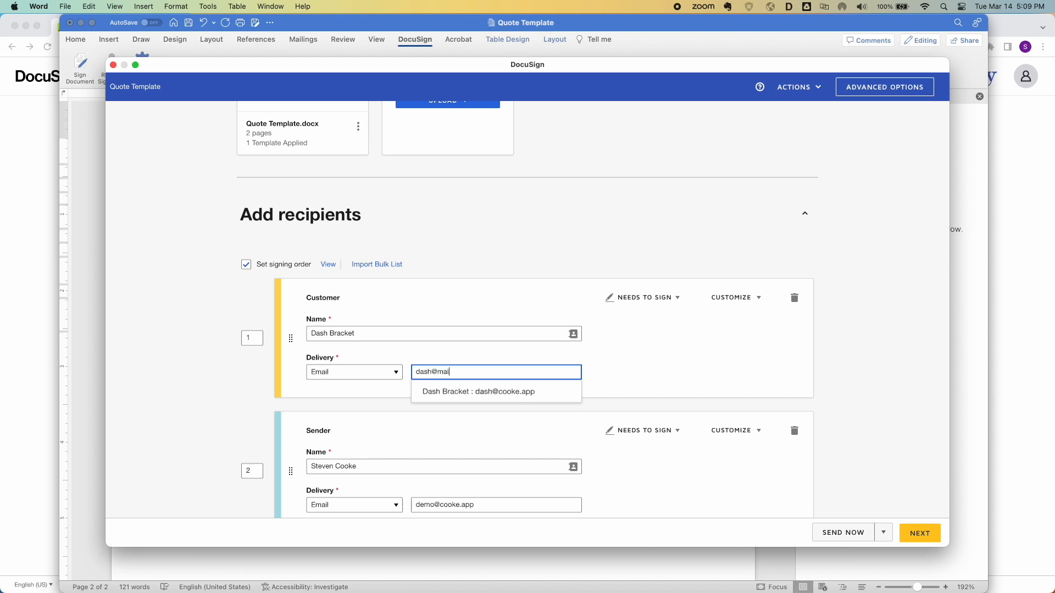
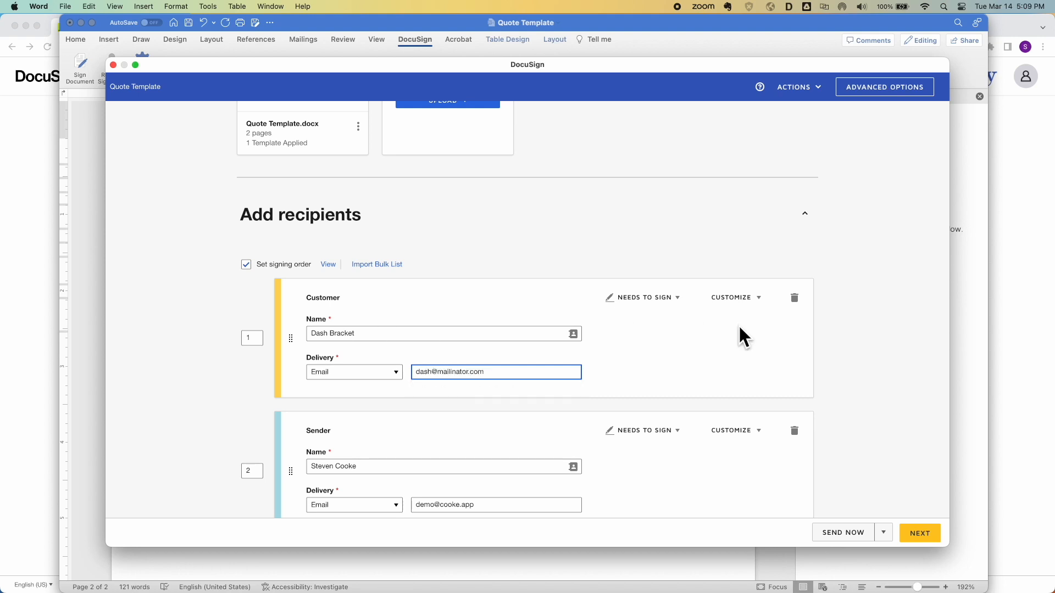
pyautogui.click(837, 372)
pyautogui.scroll(-2, 836, 368)
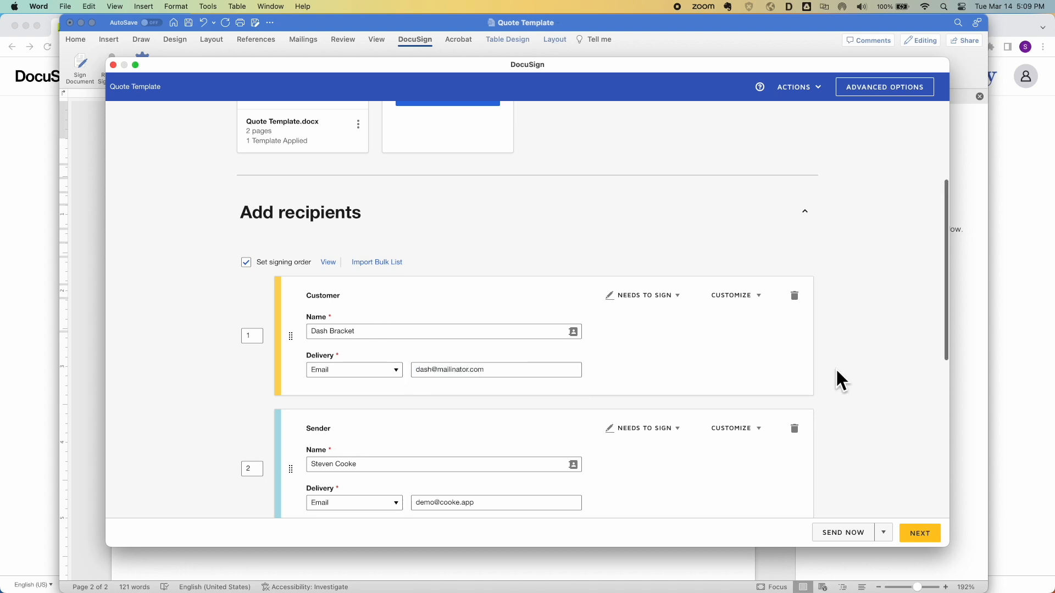
# Proceed to field placement and check that the Customer Full Name field is anchored to \n1\
pyautogui.click(917, 534)
pyautogui.scroll(-15, 684, 381)
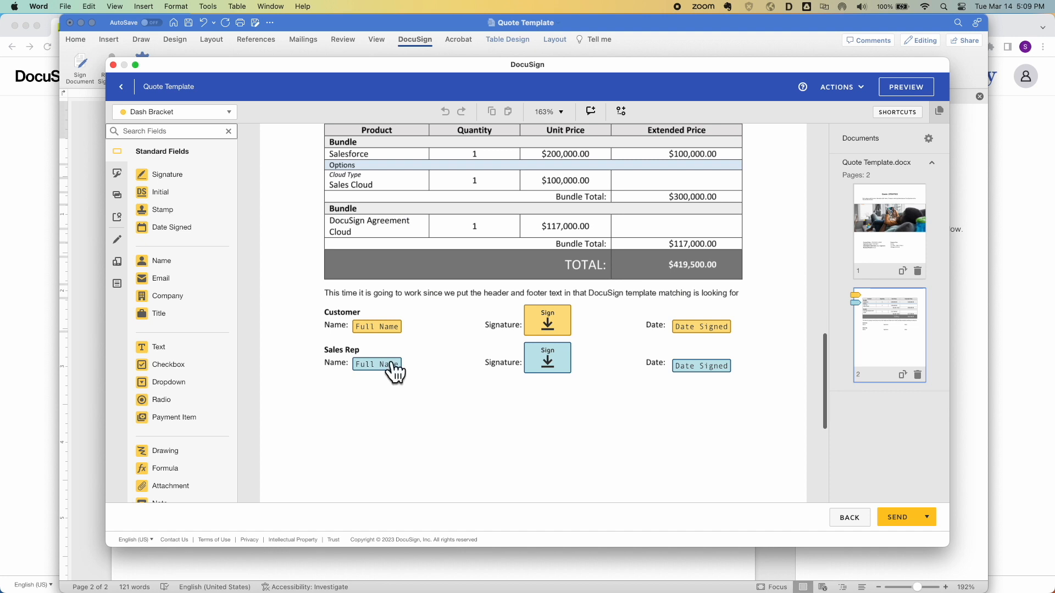
pyautogui.click(378, 328)
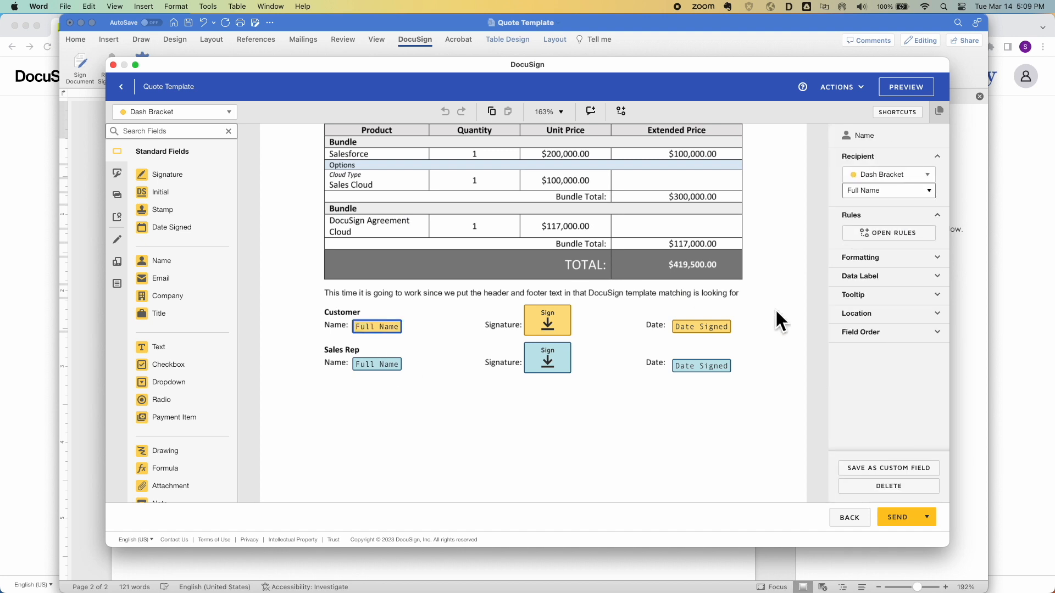
pyautogui.click(856, 314)
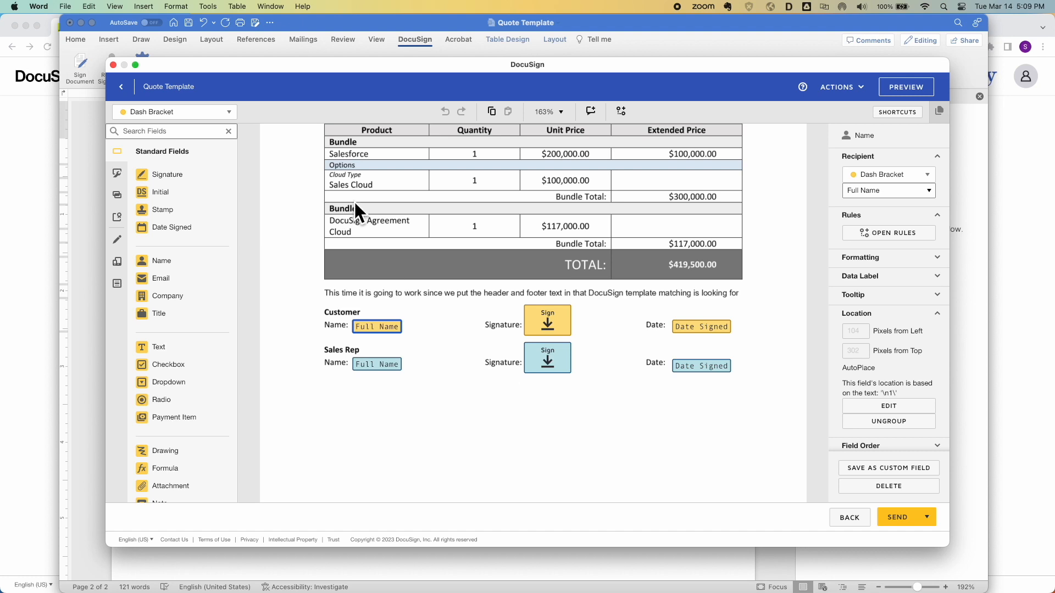
# Leave the Quote Template's DocuSign tagging window and go back to Word
pyautogui.click(113, 64)
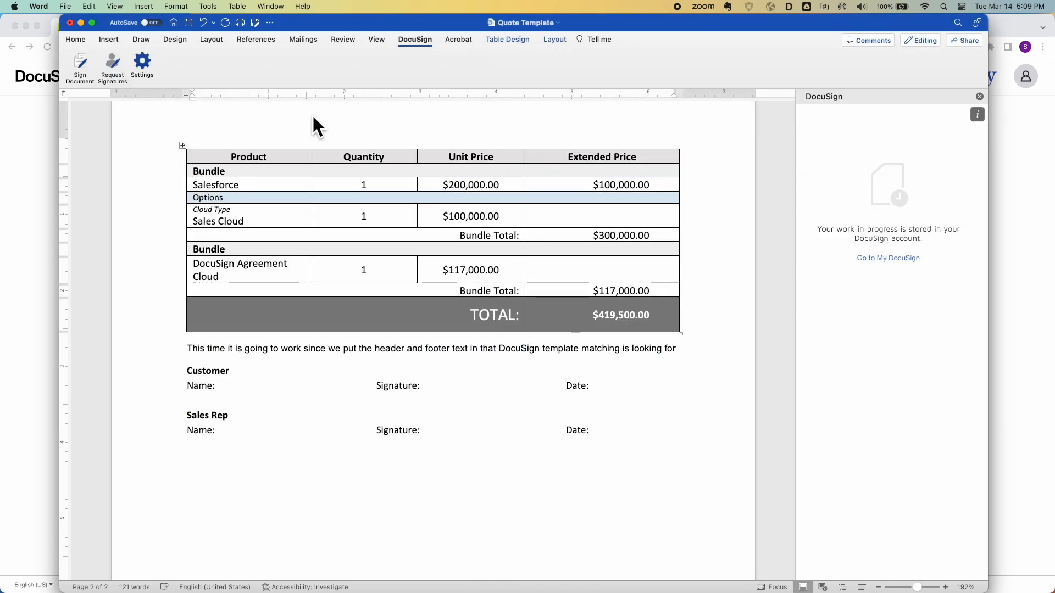
# Close the DocuSign pane and empty the text from the pricing table rows
pyautogui.click(979, 97)
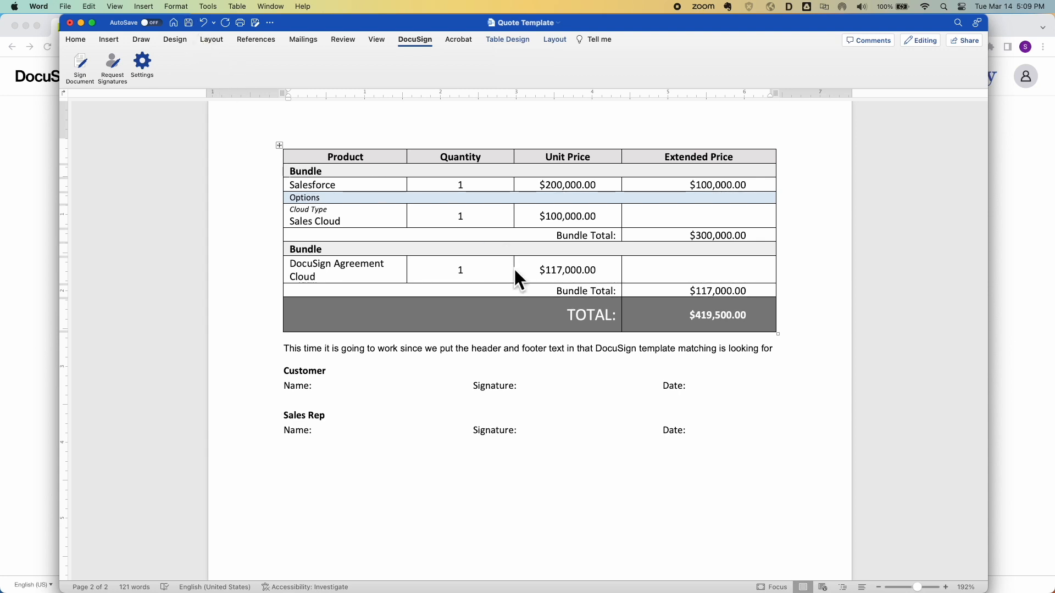
pyautogui.moveTo(748, 314); pyautogui.dragTo(279, 171)
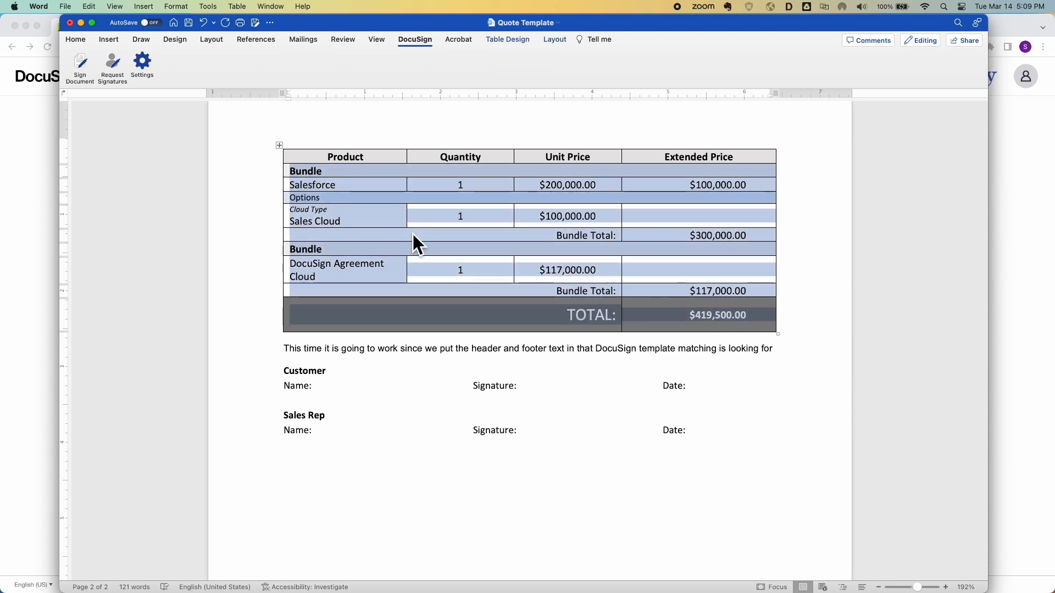
pyautogui.press('Delete')
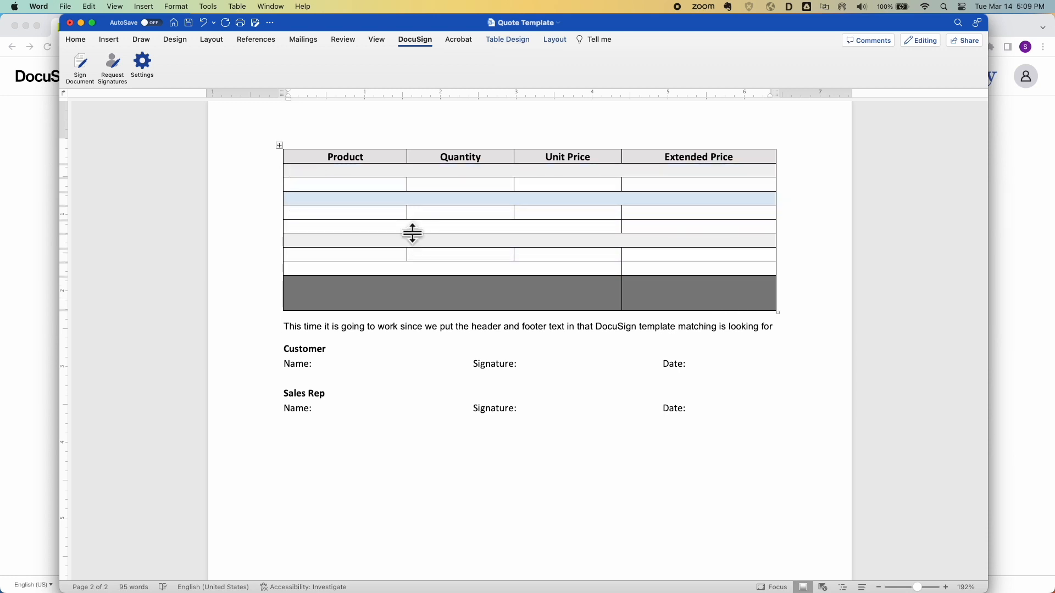
# Clear the Created Date, Expiration Date and 'Annual' renewal period values
pyautogui.scroll(15, 412, 234)
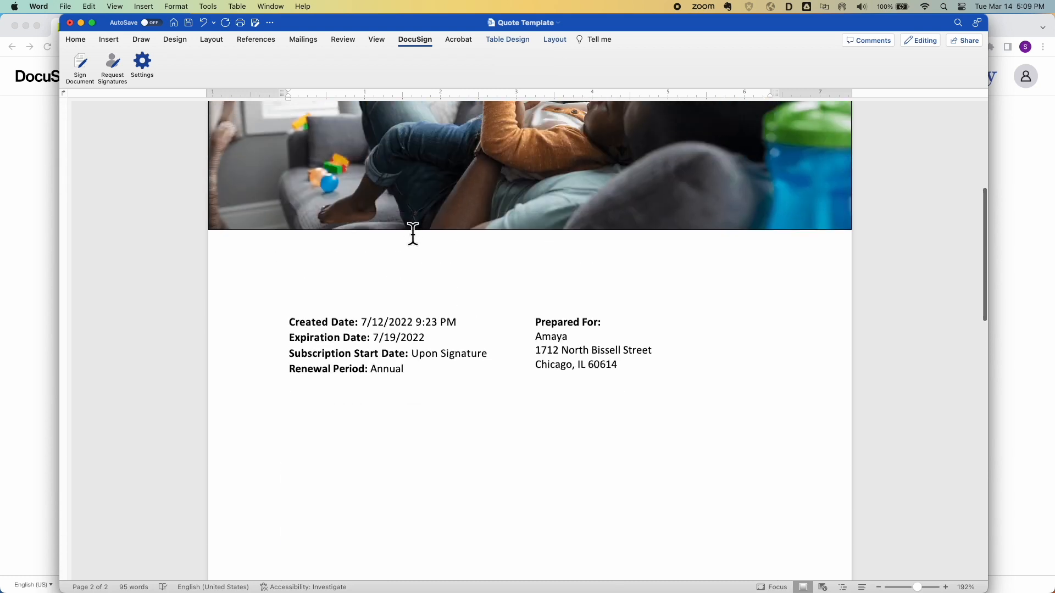
pyautogui.moveTo(464, 393); pyautogui.dragTo(365, 387)
pyautogui.press('Delete')
pyautogui.moveTo(427, 406); pyautogui.dragTo(382, 410)
pyautogui.click(487, 422)
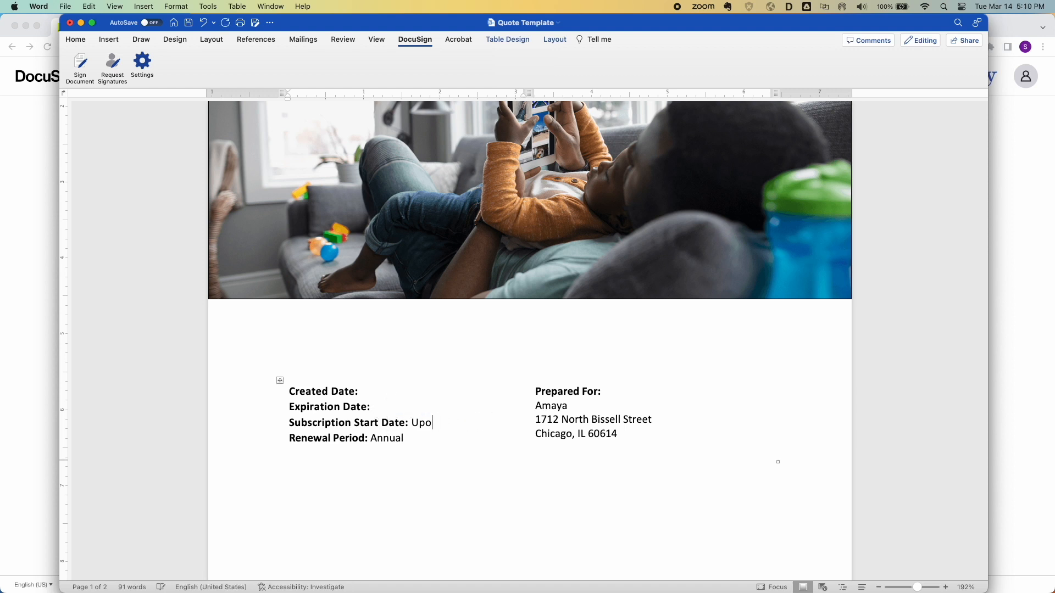
pyautogui.moveTo(391, 438); pyautogui.dragTo(427, 438)
pyautogui.press('Delete')
# Delete the three Prepared For address lines and the quote number after 'Quote:'
pyautogui.moveTo(618, 434); pyautogui.dragTo(543, 409)
pyautogui.press('Delete')
pyautogui.scroll(5, 465, 361)
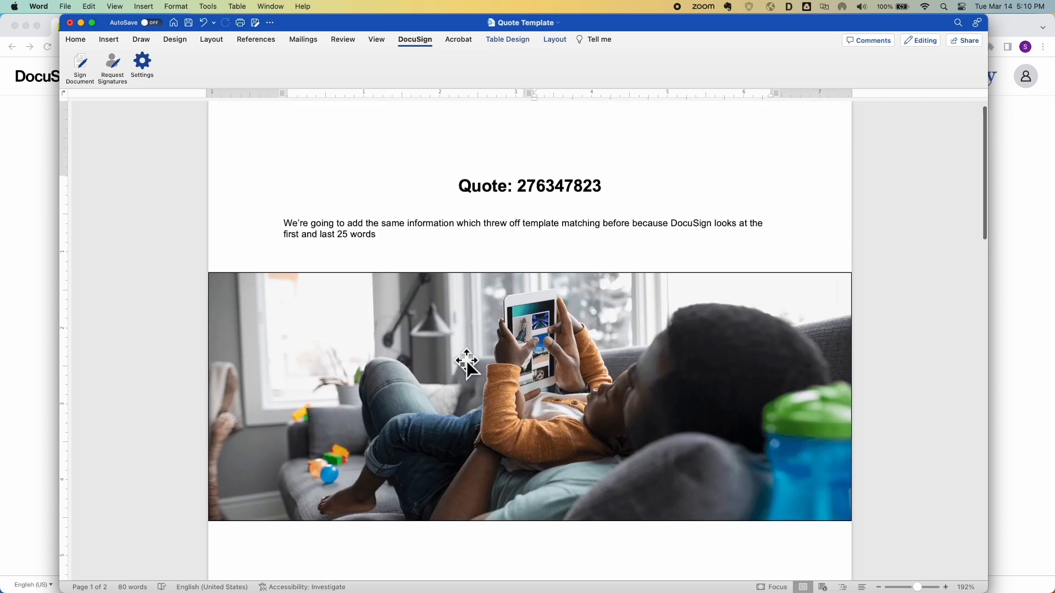
pyautogui.doubleClick(551, 200)
pyautogui.press('Delete')
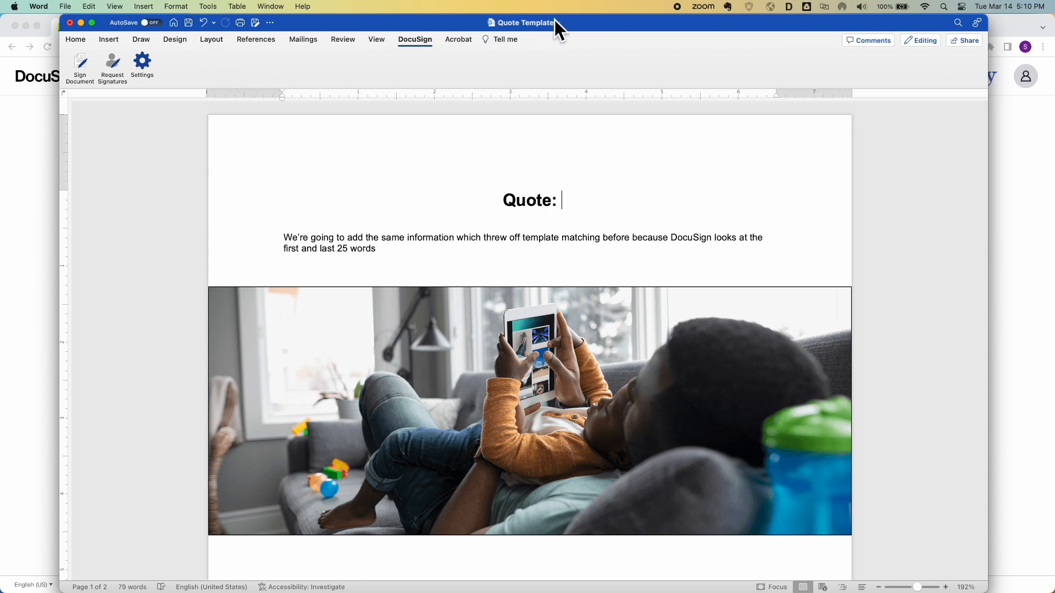
# Save the Quote Template, check its hidden header text, and show all open windows
pyautogui.click(189, 23)
pyautogui.doubleClick(325, 132)
pyautogui.tripleClick(311, 154)
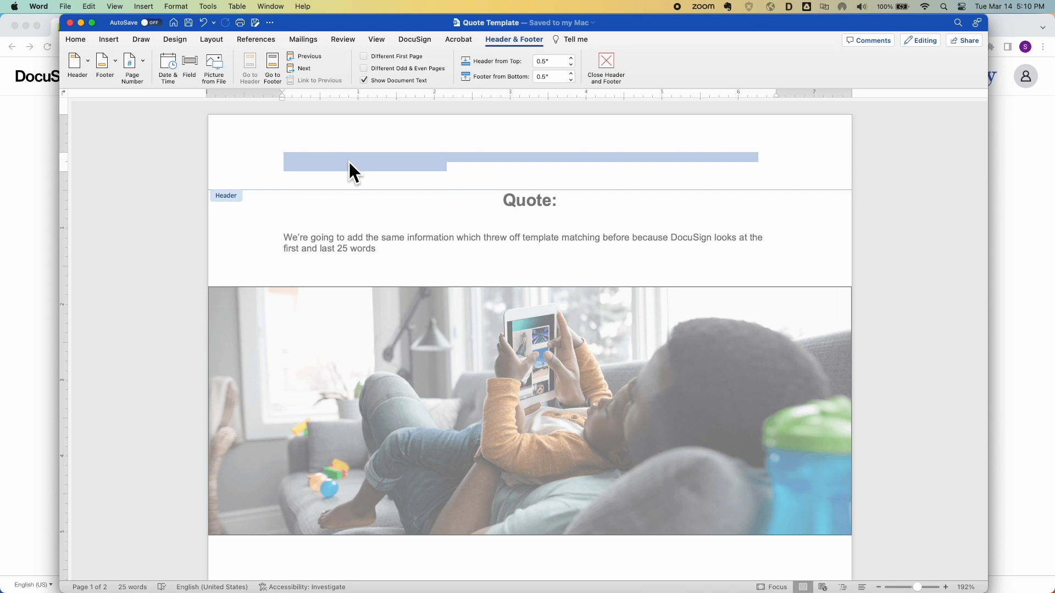
pyautogui.click(606, 62)
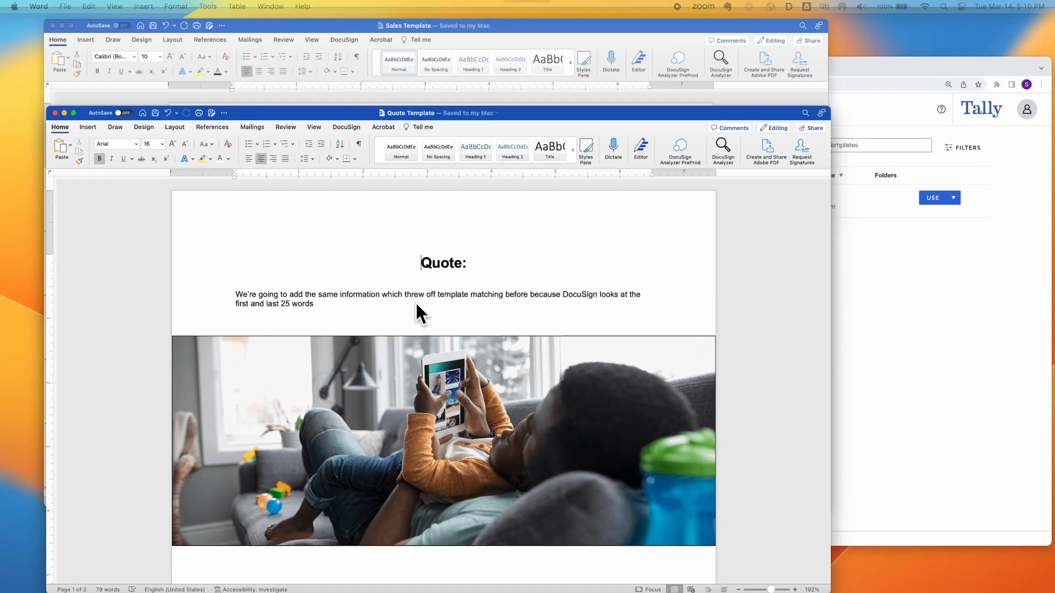
pyautogui.hotkey('ctrl', 'Up')
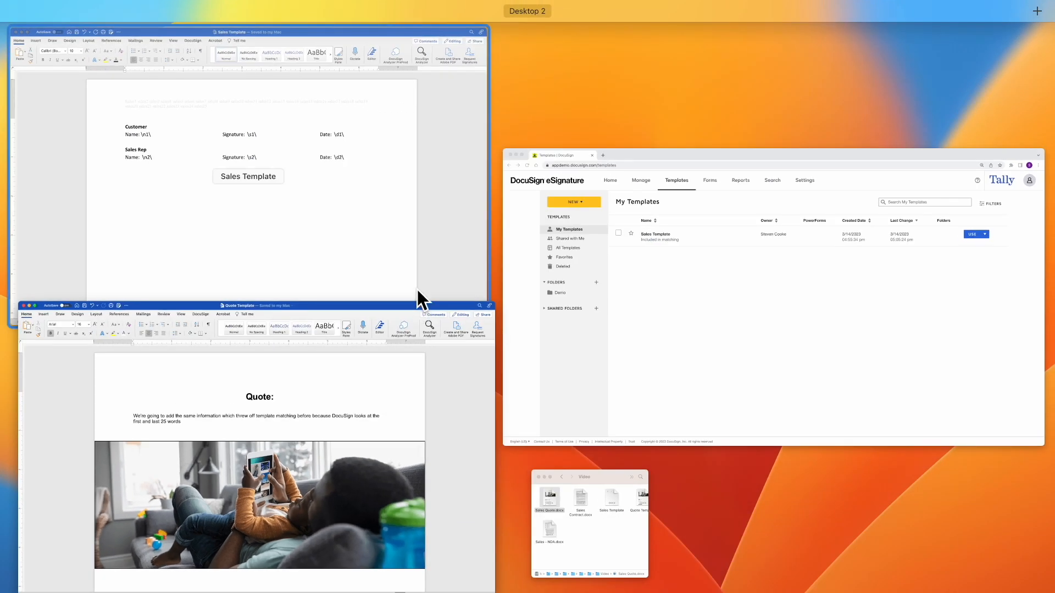
# Open Sales Contract.docx from Finder
pyautogui.click(579, 508)
pyautogui.doubleClick(513, 338)
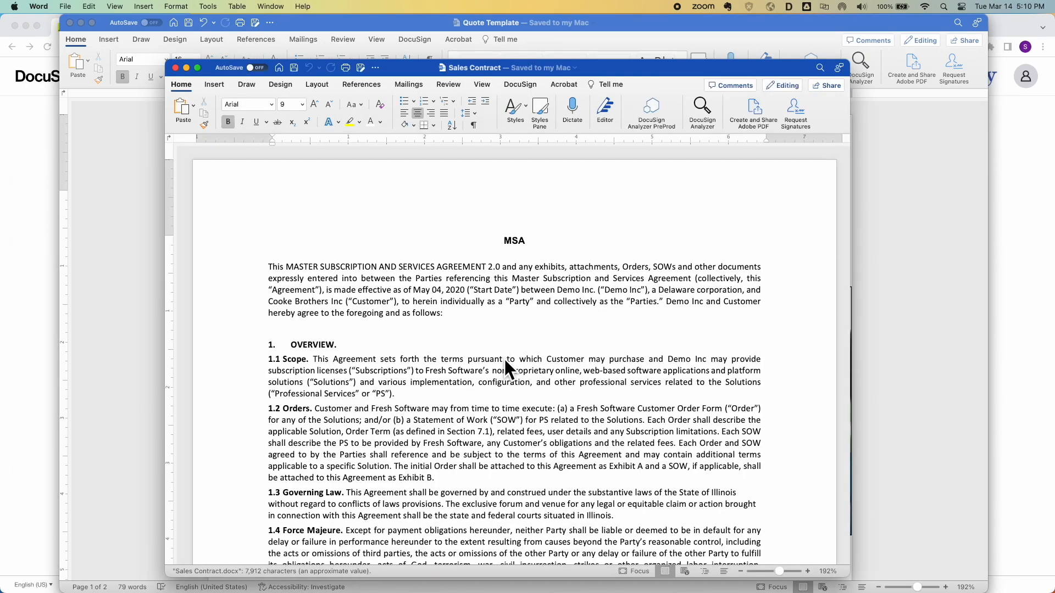
pyautogui.scroll(-20, 503, 371)
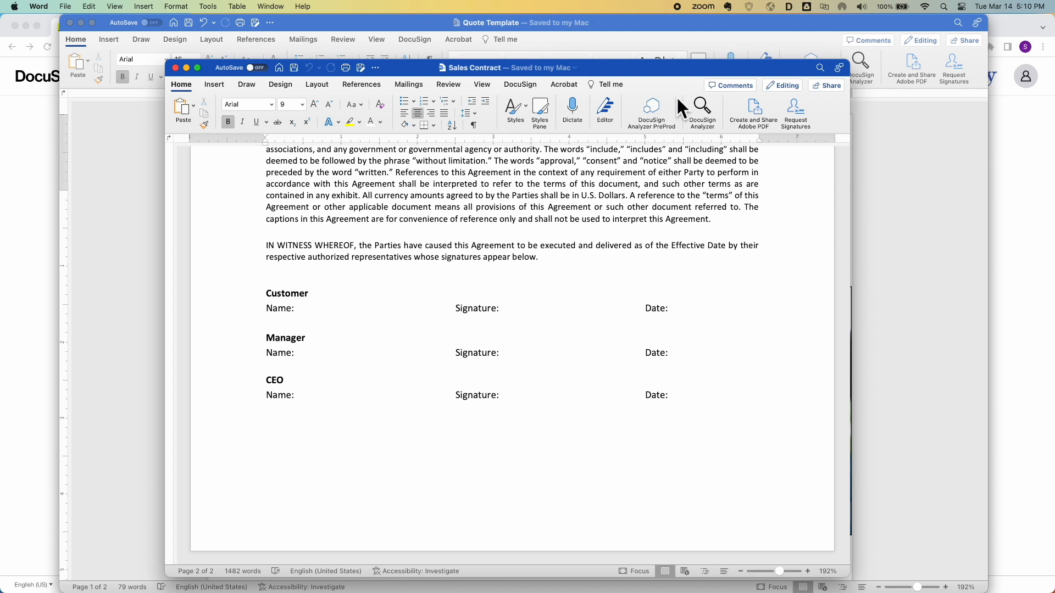
# Select the hidden text lines in the Quote Template's header for copying
pyautogui.moveTo(655, 68); pyautogui.dragTo(839, 34)
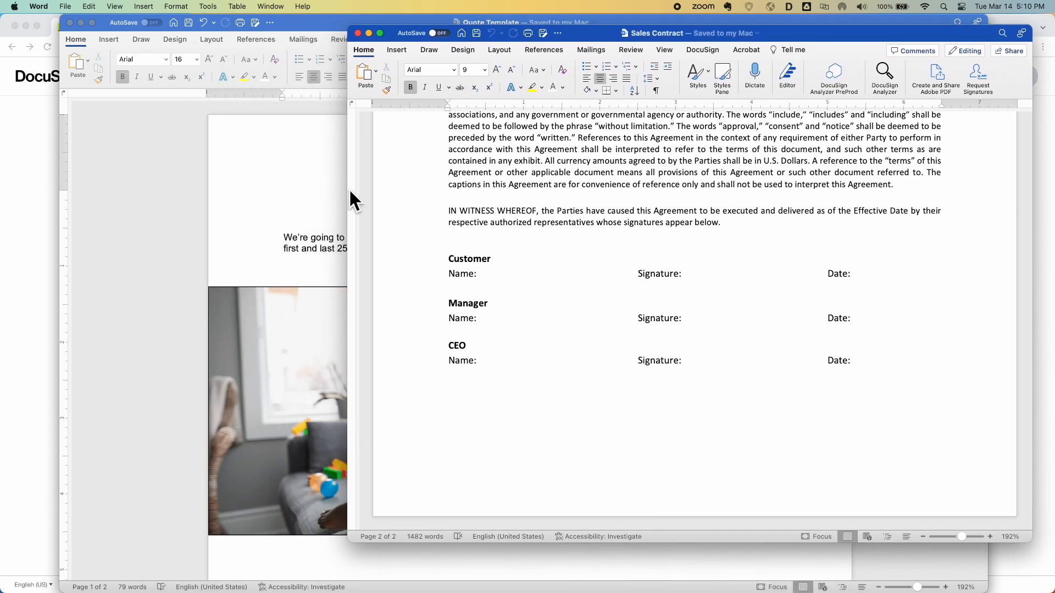
pyautogui.click(318, 187)
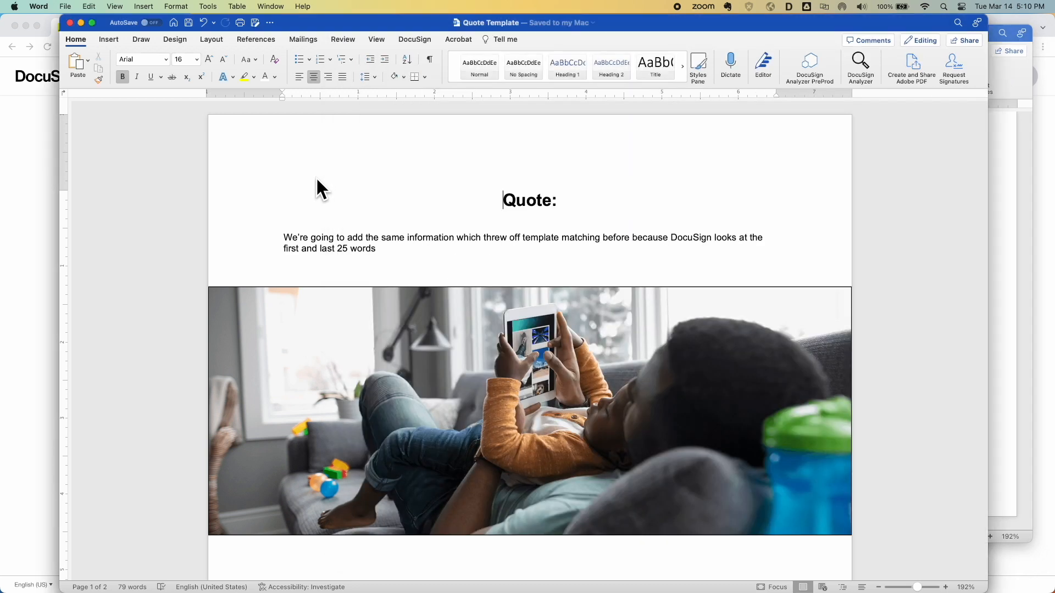
pyautogui.doubleClick(455, 142)
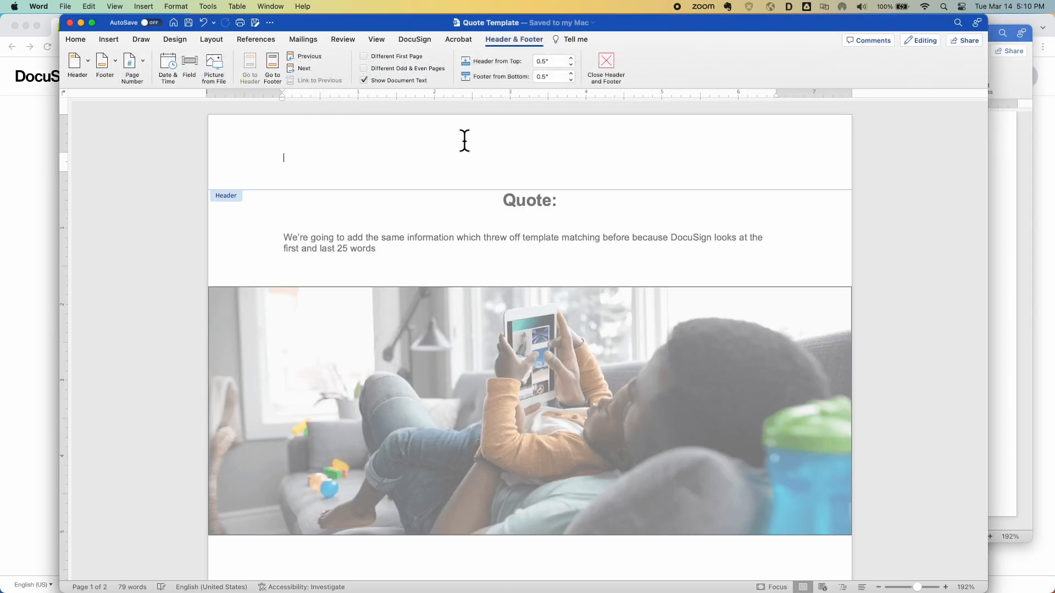
pyautogui.tripleClick(490, 156)
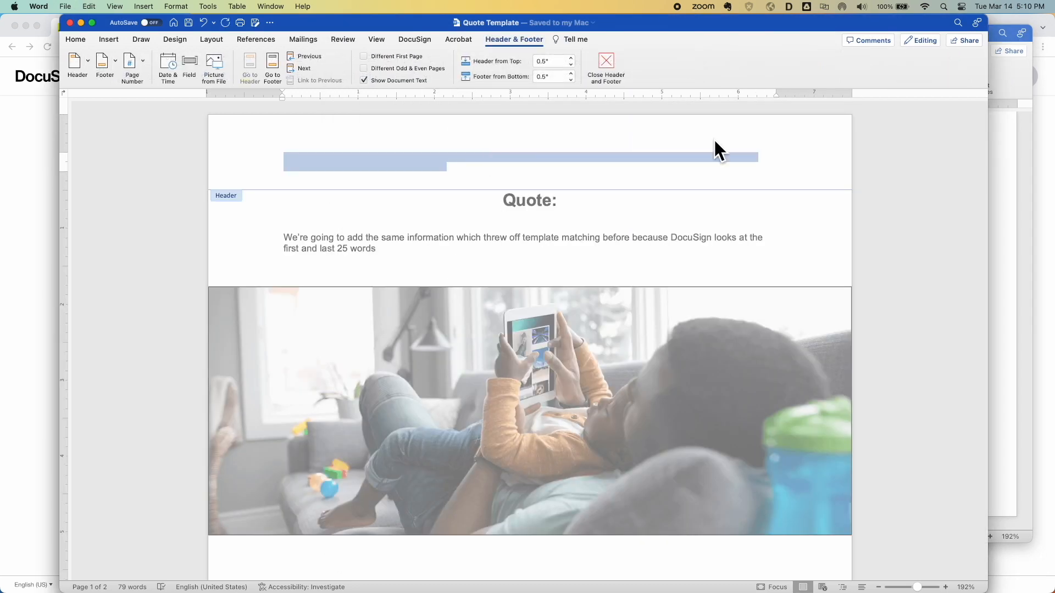
# Paste the hidden header text into the Sales Contract's empty footer
pyautogui.click(984, 219)
pyautogui.scroll(15, 746, 254)
pyautogui.doubleClick(718, 182)
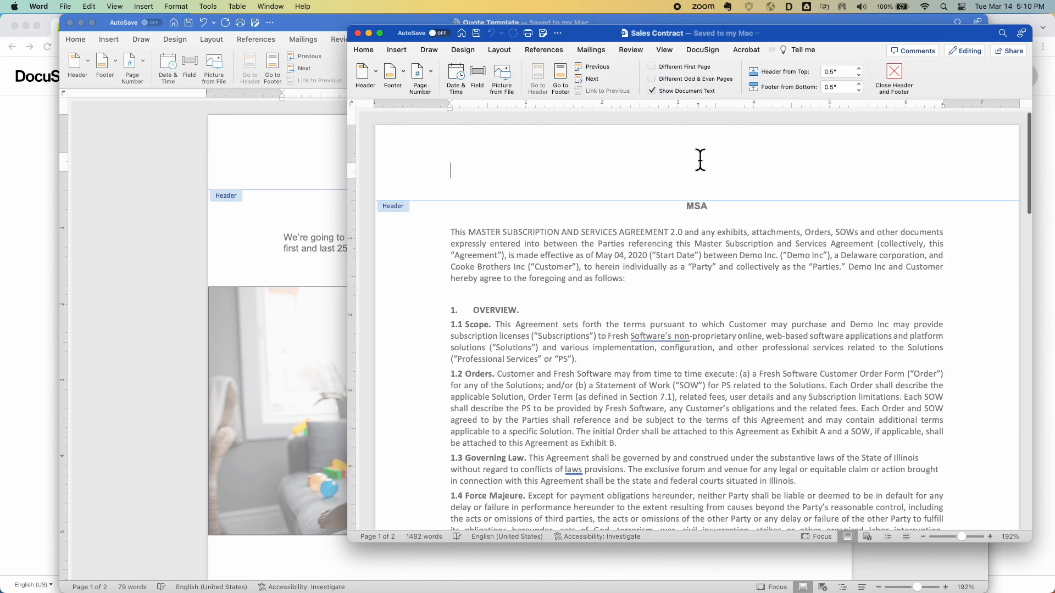
pyautogui.scroll(-10, 676, 478)
pyautogui.scroll(8, 676, 478)
pyautogui.click(557, 299)
pyautogui.press('super+v')
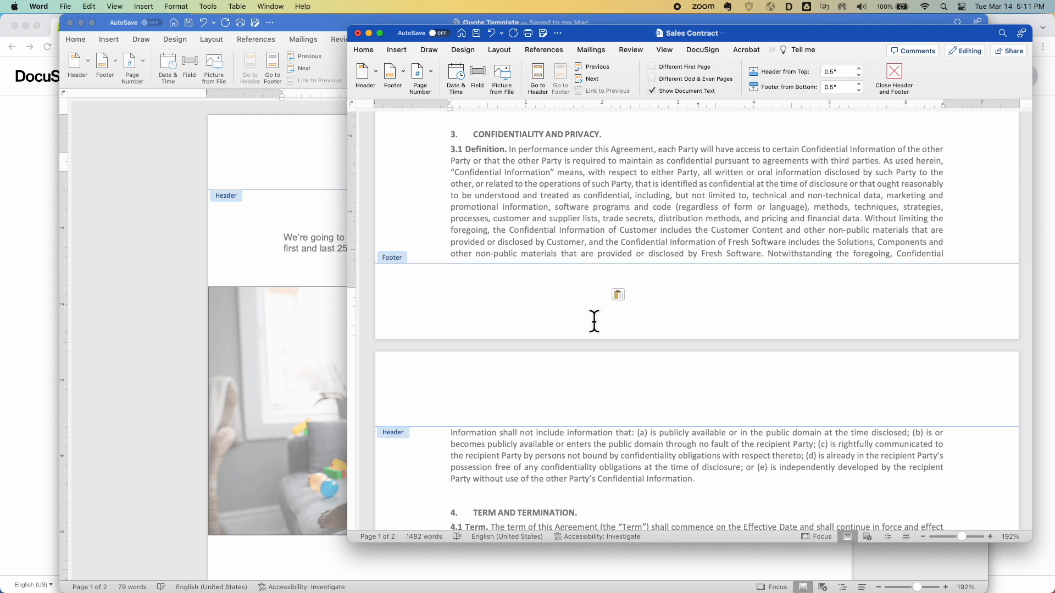
# Reveal the pasted footer text by colouring it black, undo it, and leave the footer
pyautogui.moveTo(618, 299); pyautogui.dragTo(446, 290)
pyautogui.click(363, 50)
pyautogui.click(563, 88)
pyautogui.click(568, 135)
pyautogui.click(581, 279)
pyautogui.press('super+z')
pyautogui.scroll(3, 611, 240)
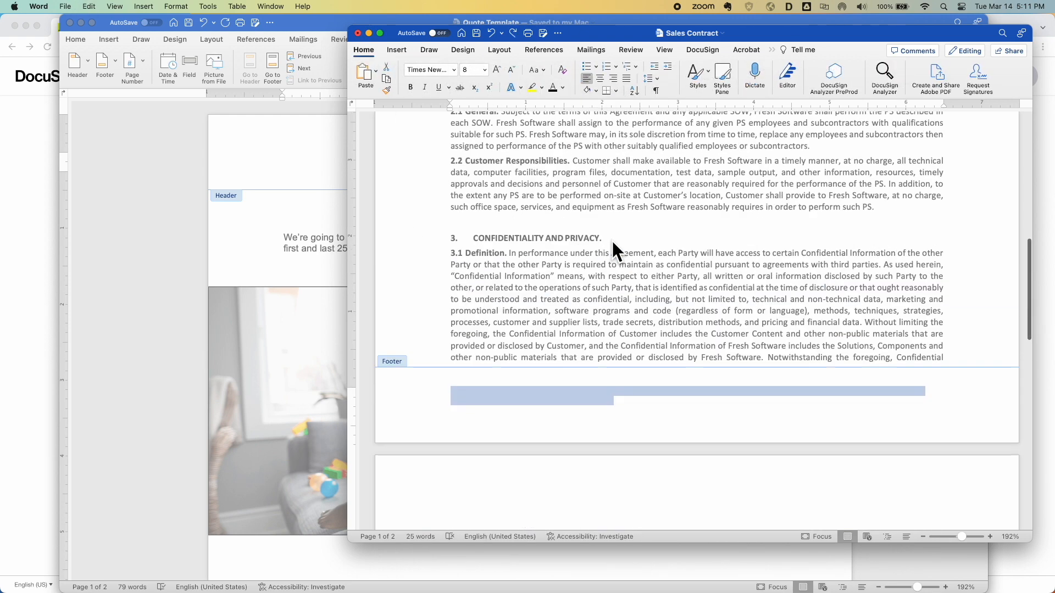
pyautogui.doubleClick(611, 240)
pyautogui.scroll(-15, 612, 294)
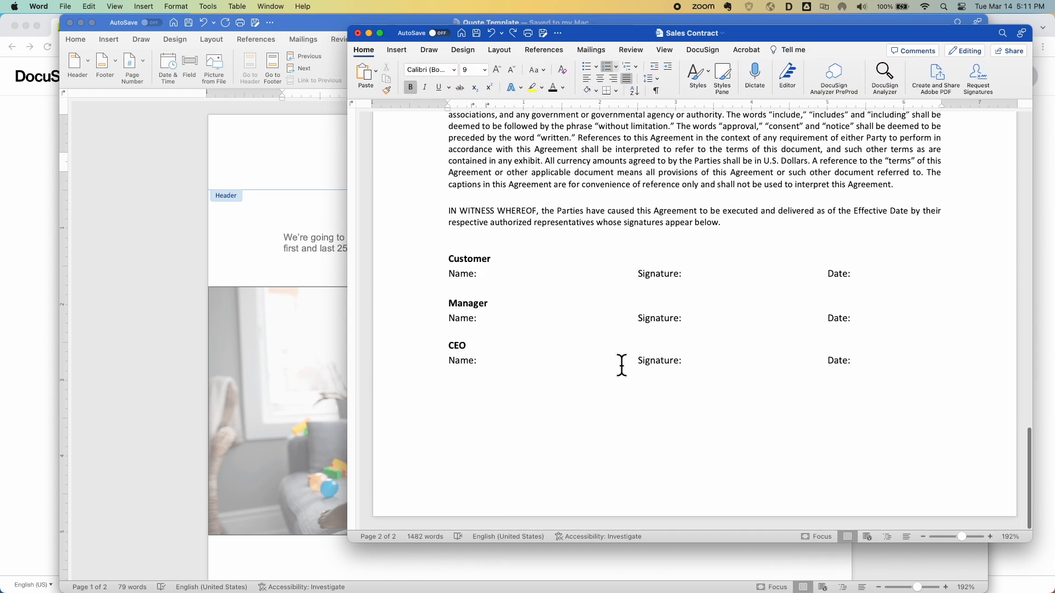
# Copy the Manager and CEO signature blocks and save the contract as 'Contract Template'
pyautogui.moveTo(887, 362)
pyautogui.mouseDown()
pyautogui.moveTo(575, 330)
pyautogui.moveTo(451, 302)
pyautogui.mouseUp()
pyautogui.press('super+c')
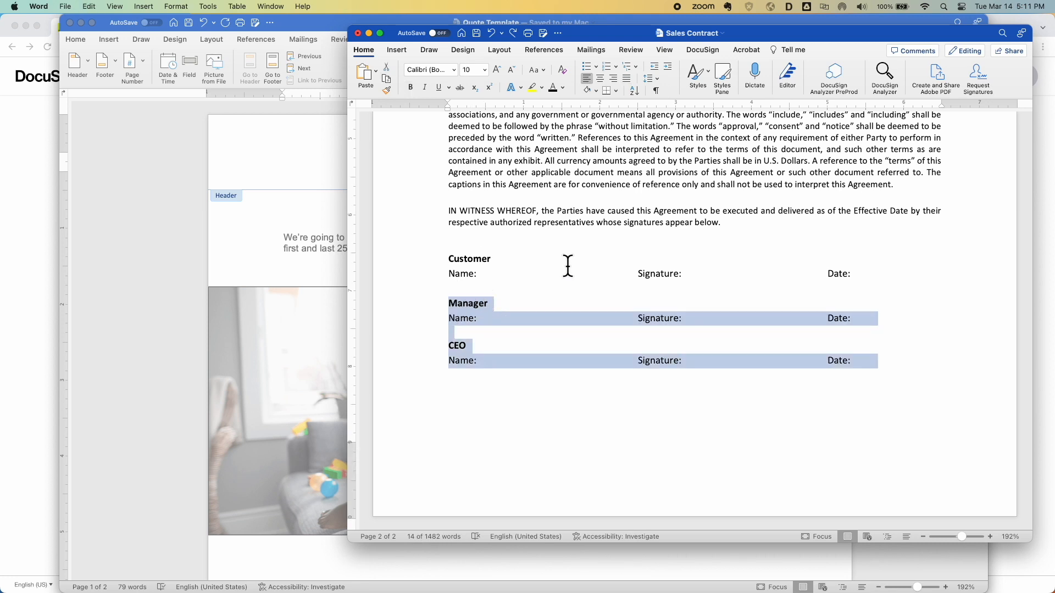
pyautogui.click(544, 34)
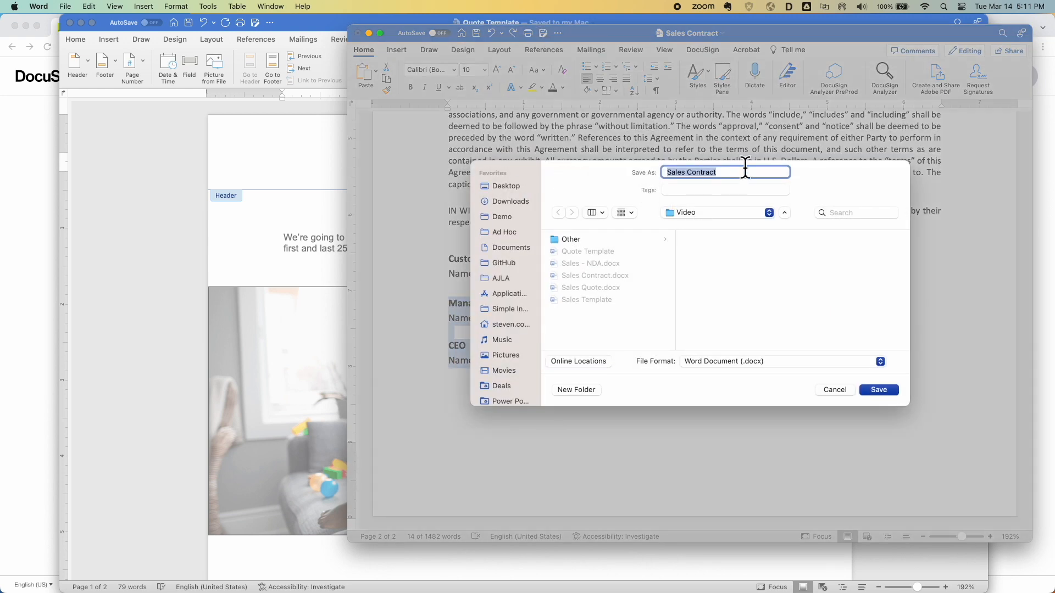
pyautogui.write('Contract Template')
pyautogui.press('Return')
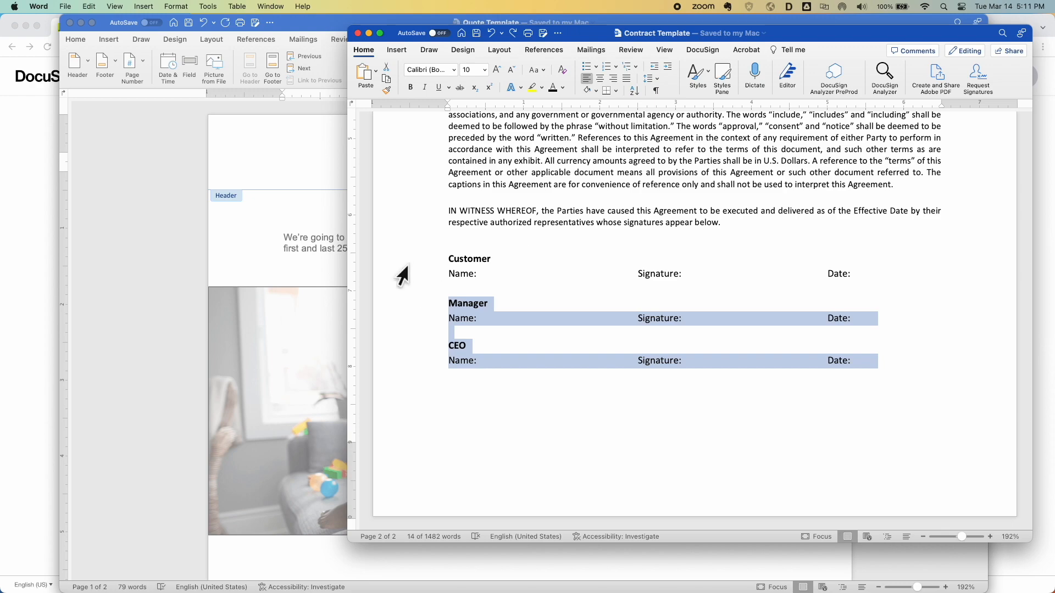
pyautogui.hotkey('ctrl', 'Up')
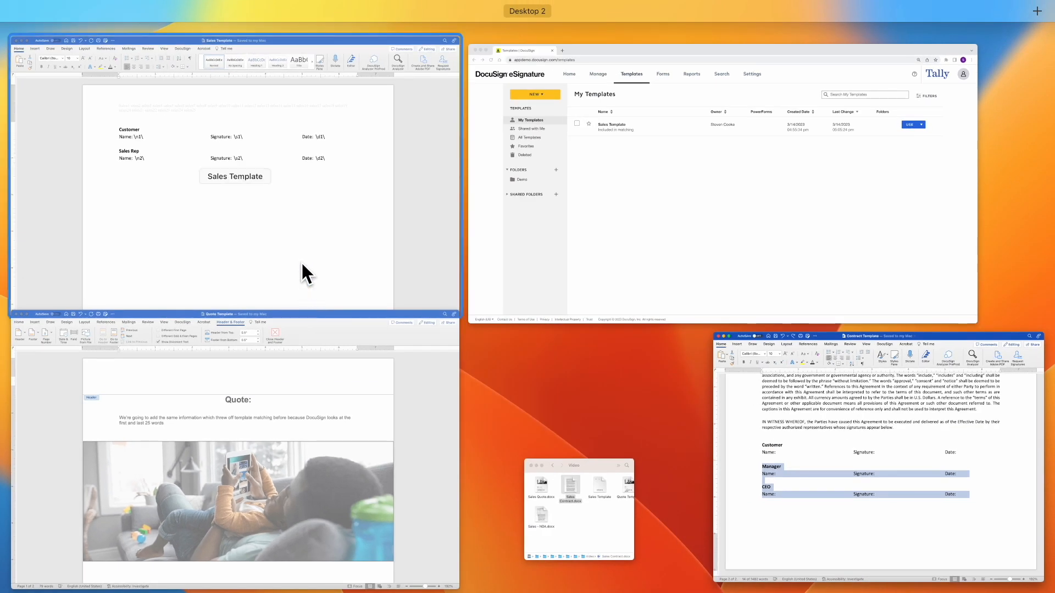
# Paste the Manager and CEO signature blocks below the Sales Rep block in the Sales Template
pyautogui.click(301, 269)
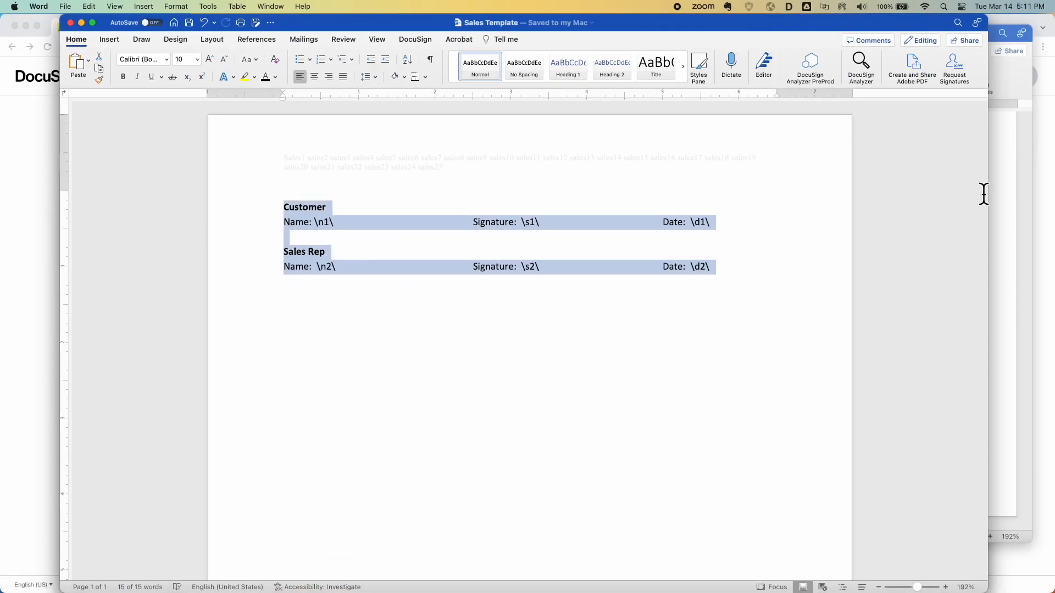
pyautogui.moveTo(987, 198); pyautogui.dragTo(646, 200)
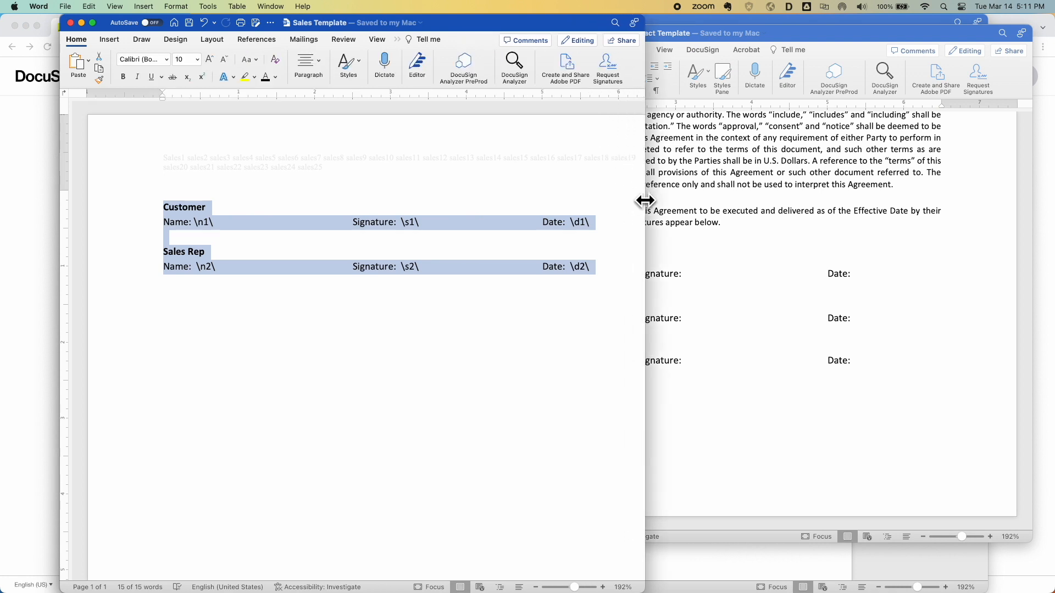
pyautogui.click(756, 294)
pyautogui.click(275, 317)
pyautogui.click(307, 345)
pyautogui.click(616, 279)
pyautogui.press('Return')
pyautogui.press('Return')
pyautogui.press('super+v')
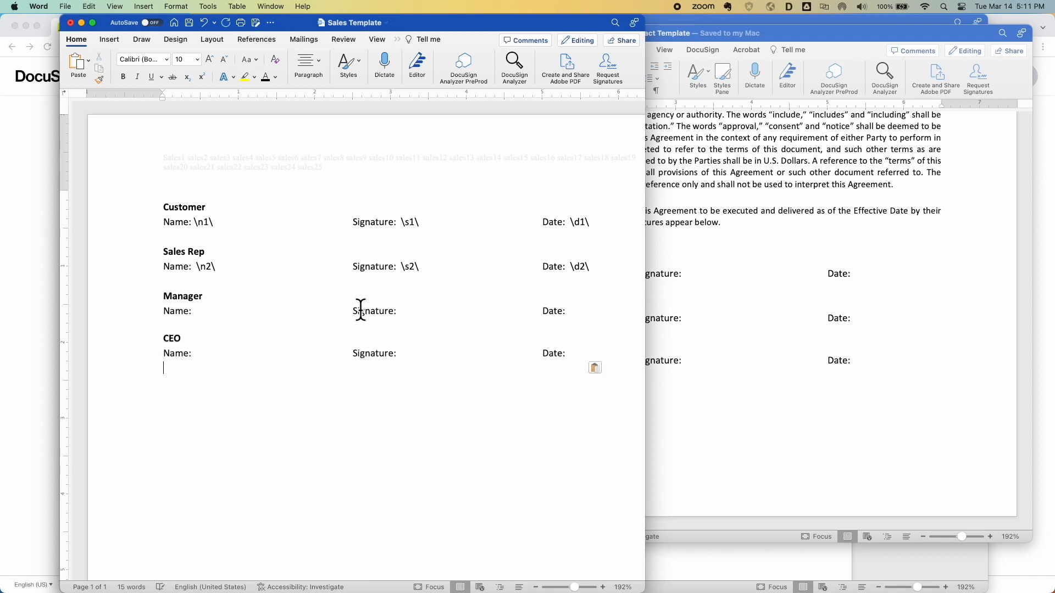
# Make the \n3\ \s3\ \d3\ and \n6\ \s6\ \d6\ tags visible and save the Sales Template
pyautogui.click(219, 310)
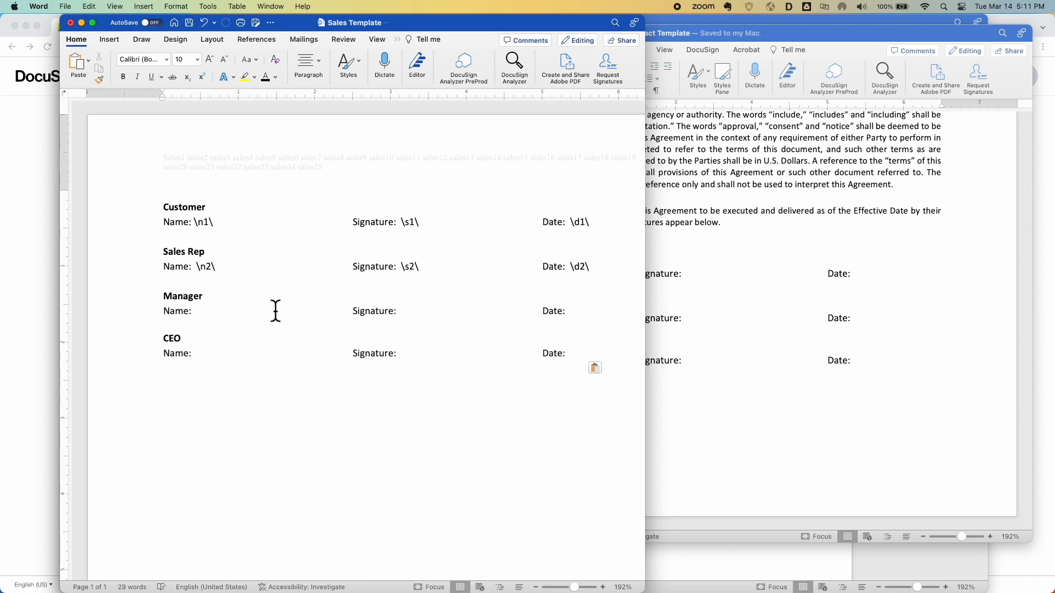
pyautogui.moveTo(608, 353)
pyautogui.mouseDown()
pyautogui.moveTo(492, 348)
pyautogui.moveTo(193, 301)
pyautogui.mouseUp()
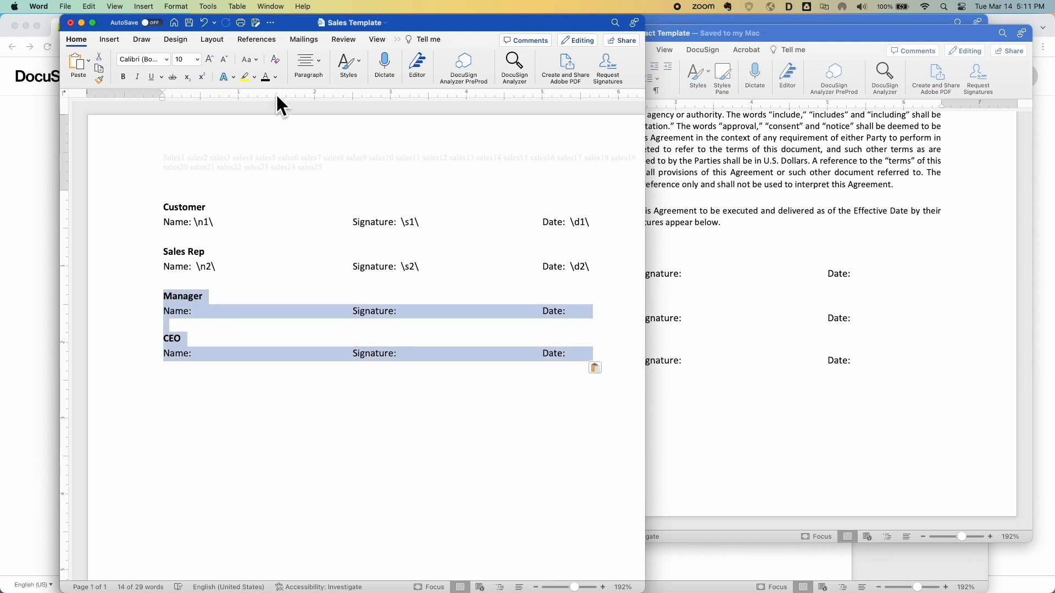
pyautogui.click(266, 77)
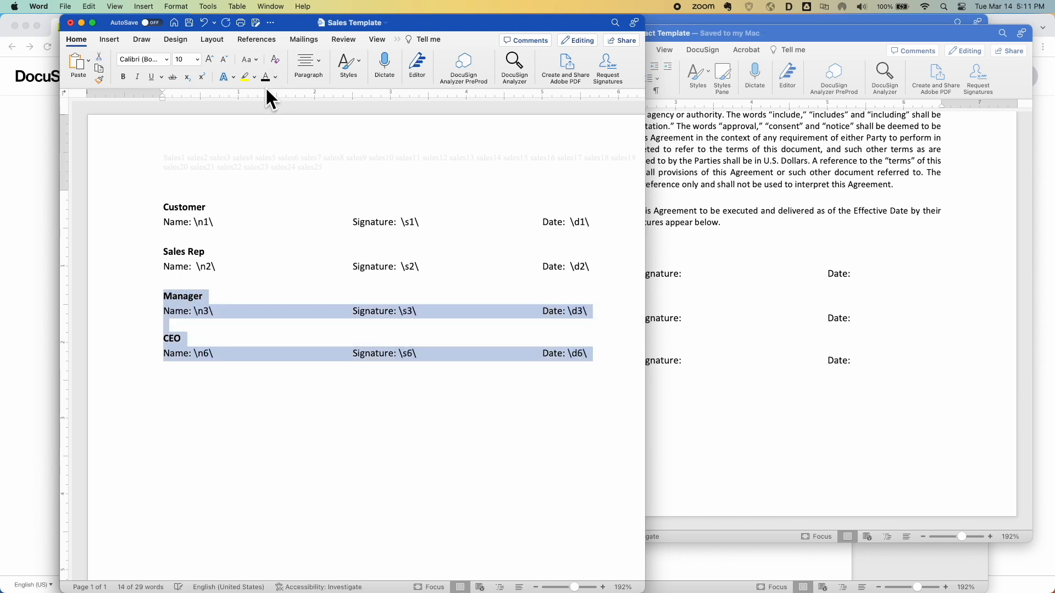
pyautogui.click(237, 311)
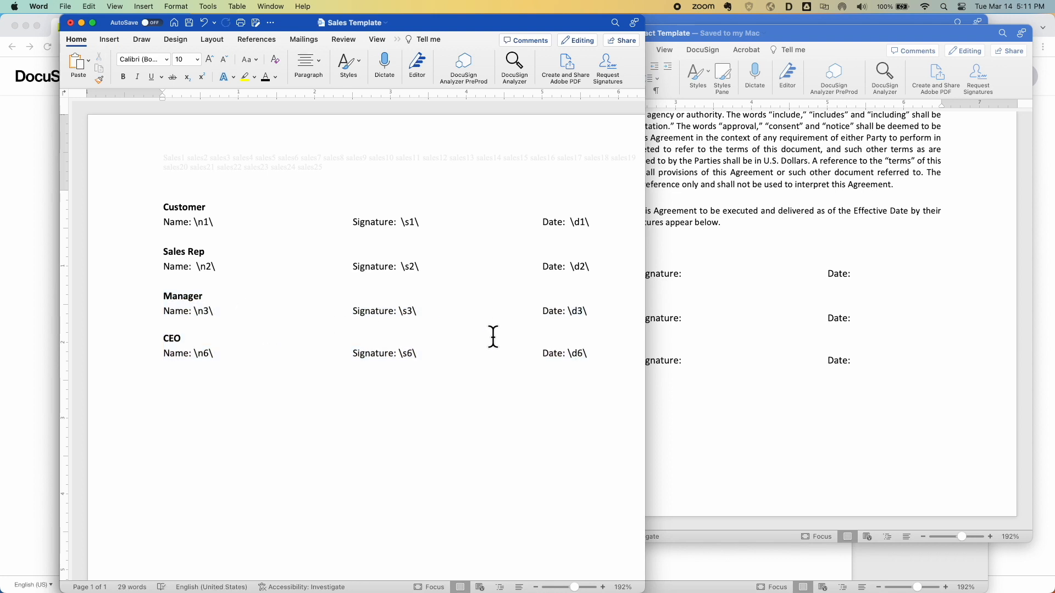
pyautogui.press('super+s')
pyautogui.click(38, 212)
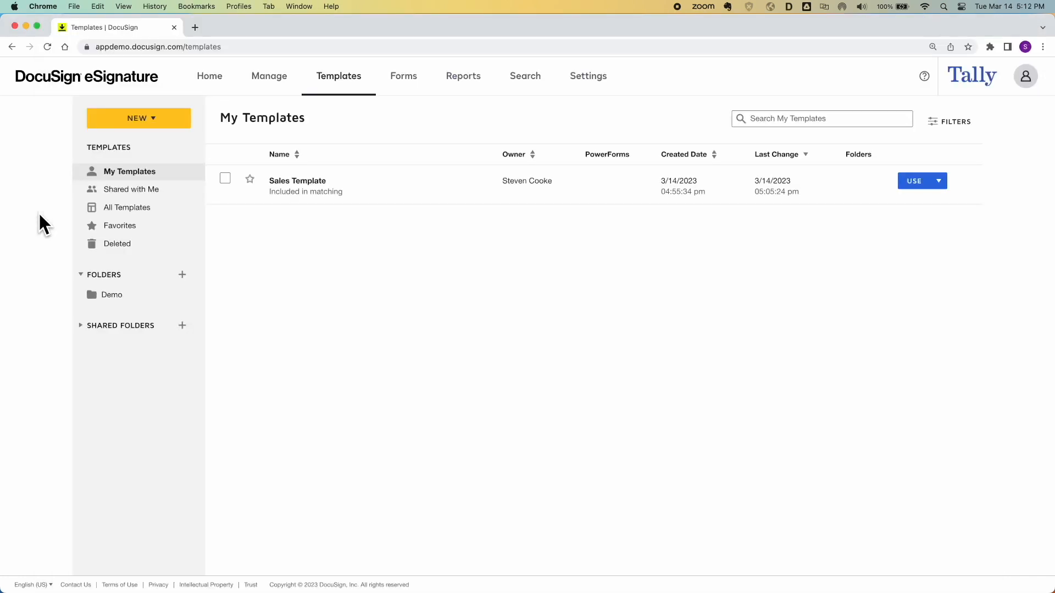
# Replace the Sales Template's document with the updated Sales Template.docx and preview it
pyautogui.click(301, 185)
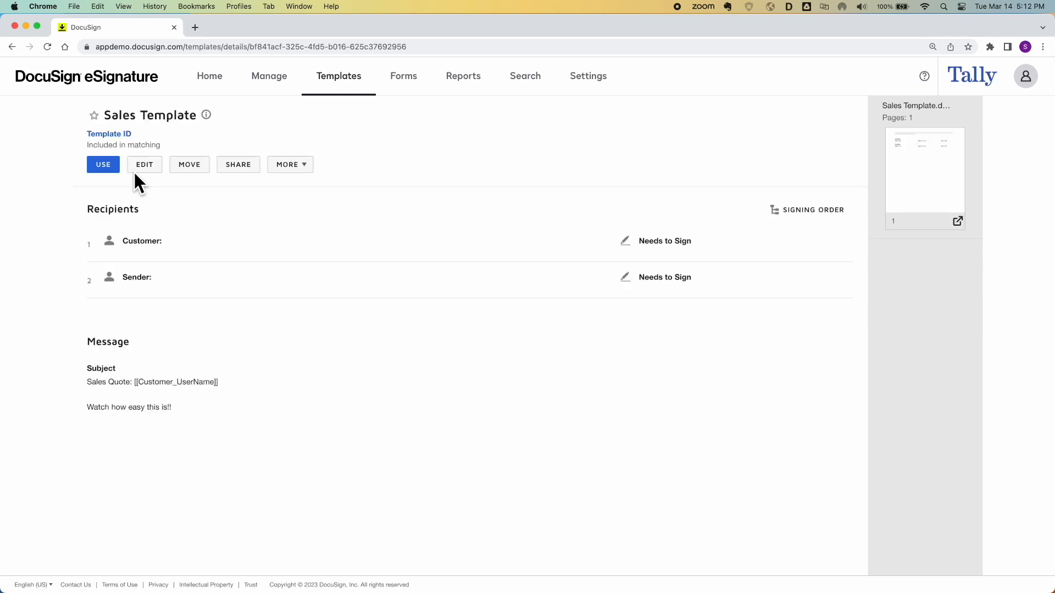
pyautogui.click(144, 163)
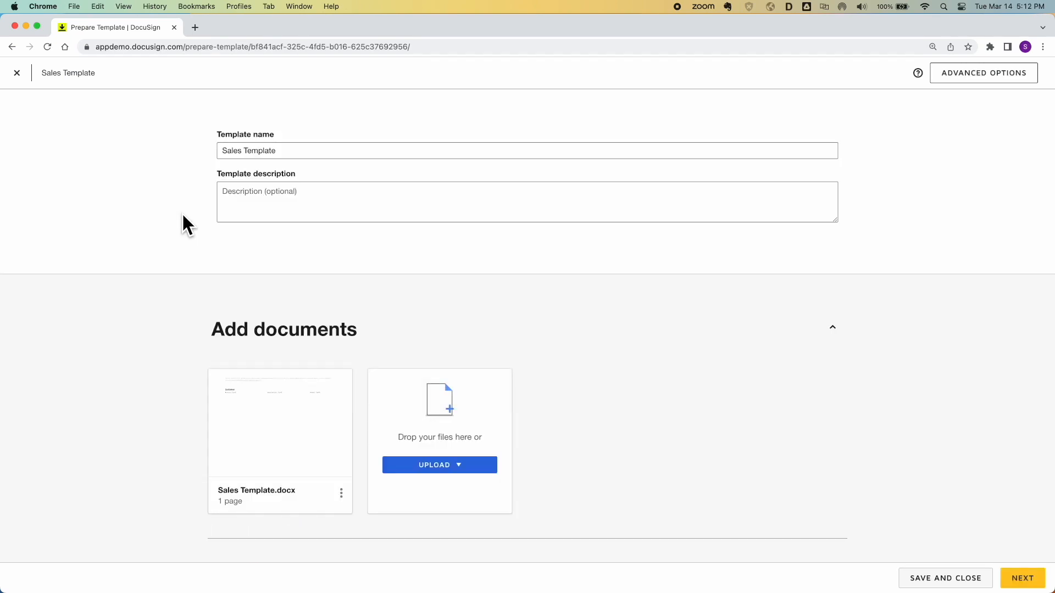
pyautogui.scroll(-3, 379, 385)
pyautogui.click(341, 416)
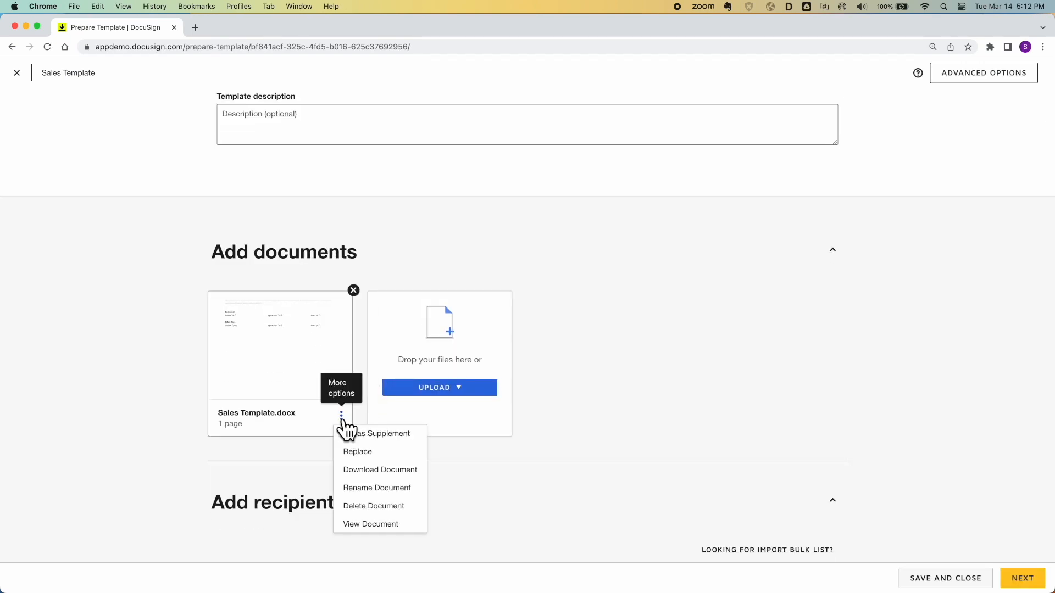
pyautogui.click(364, 452)
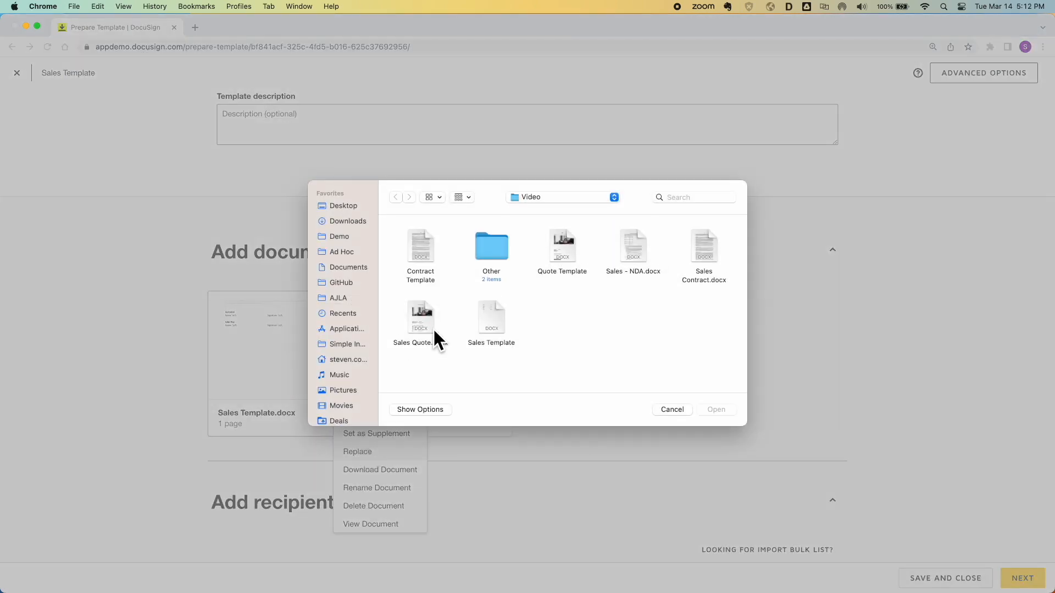
pyautogui.doubleClick(489, 308)
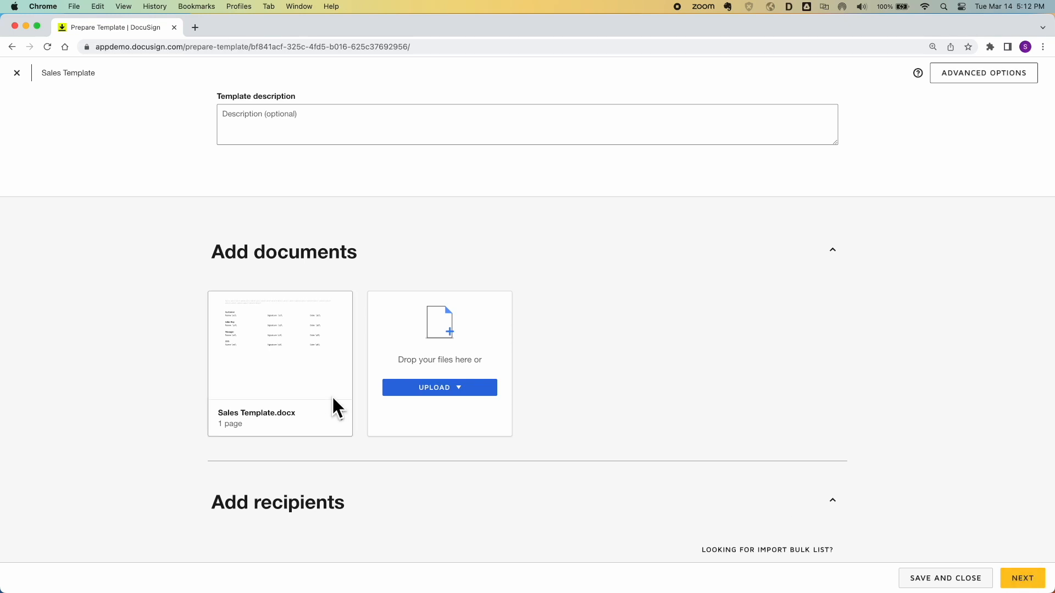
pyautogui.click(282, 346)
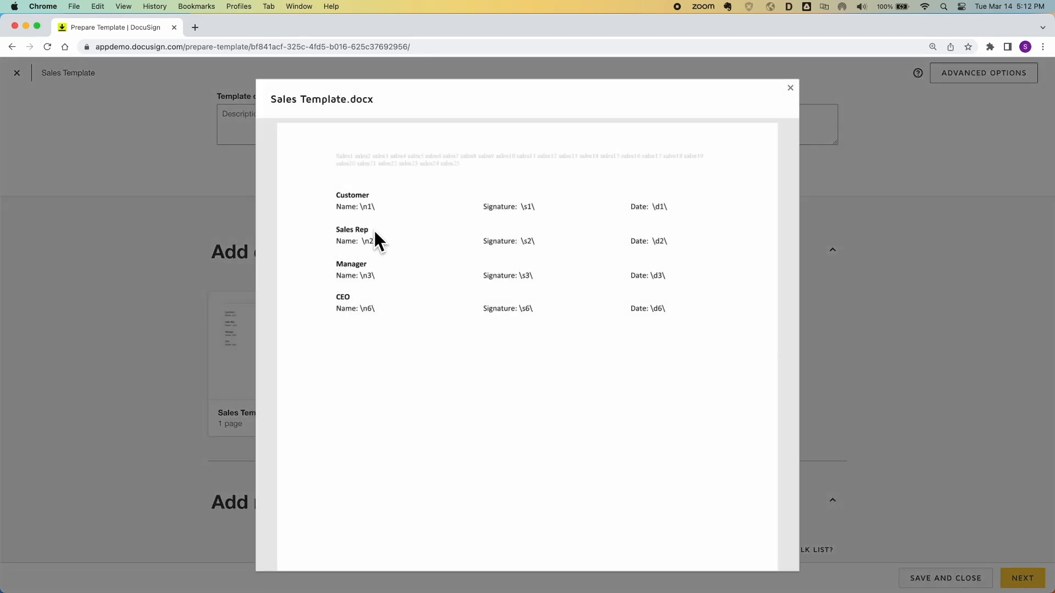
# Add a third signer role named Manager to the template
pyautogui.click(146, 342)
pyautogui.scroll(-5, 285, 453)
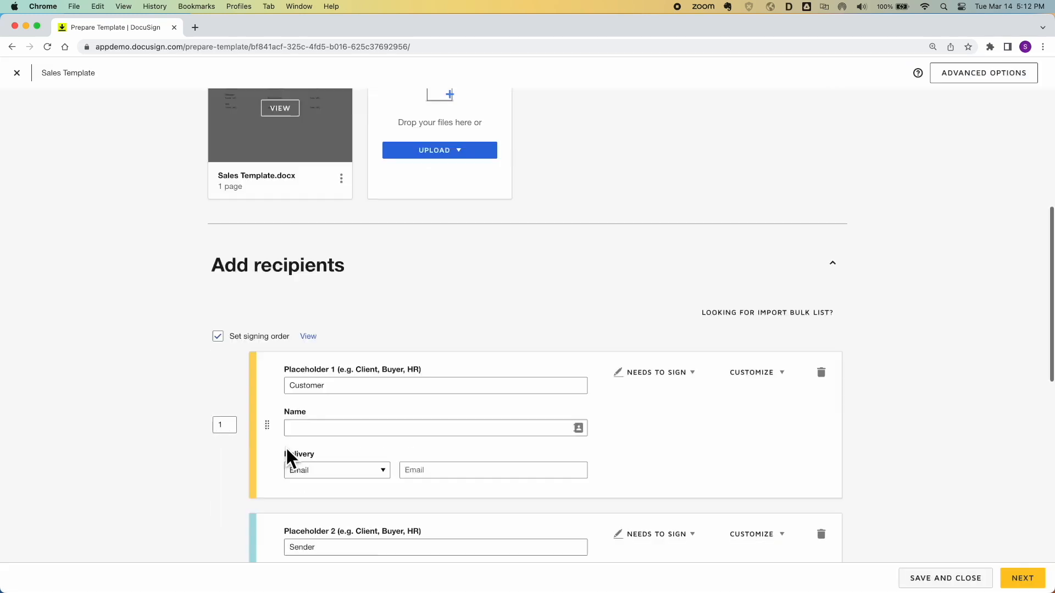
pyautogui.scroll(-3, 287, 449)
pyautogui.click(264, 455)
pyautogui.click(310, 479)
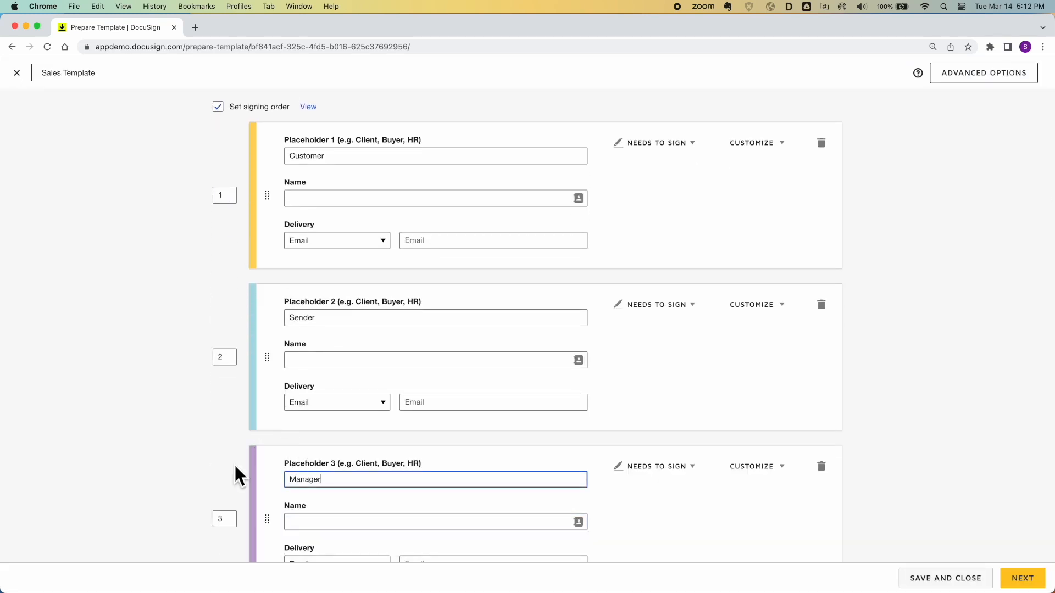
pyautogui.write('Manager')
pyautogui.scroll(-4, 235, 467)
# Add a CEO signer role with routing order 6 and continue to field placement
pyautogui.click(269, 409)
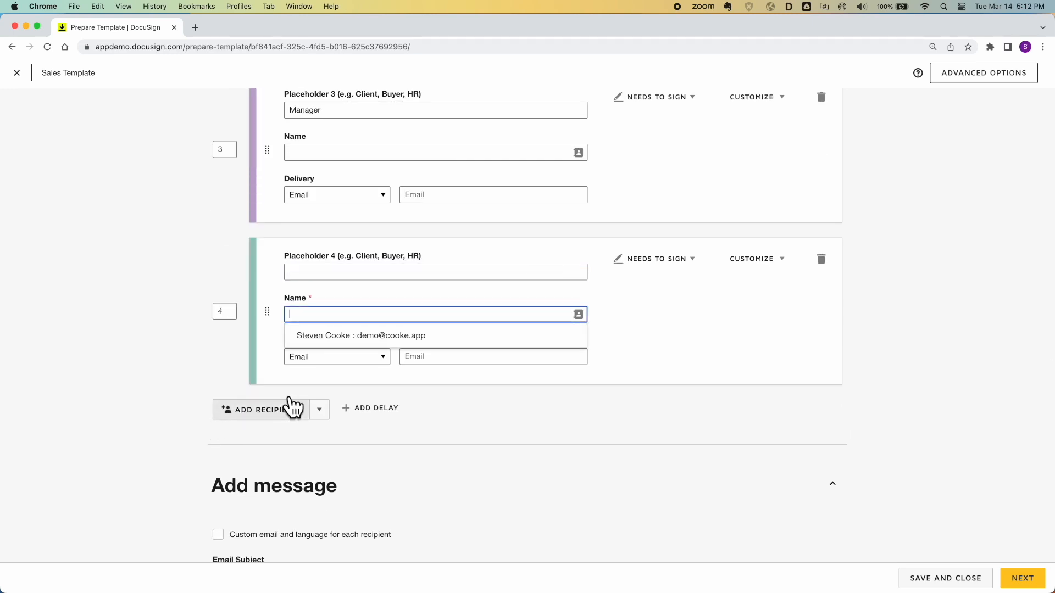
pyautogui.click(232, 312)
pyautogui.press('BackSpace')
pyautogui.write('6')
pyautogui.click(314, 271)
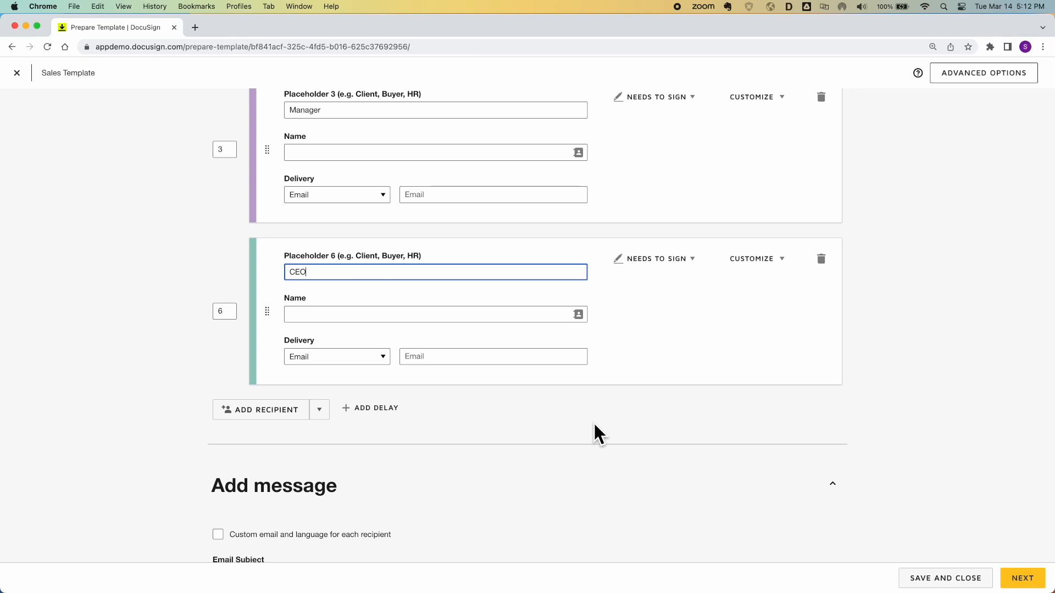
pyautogui.click(1022, 580)
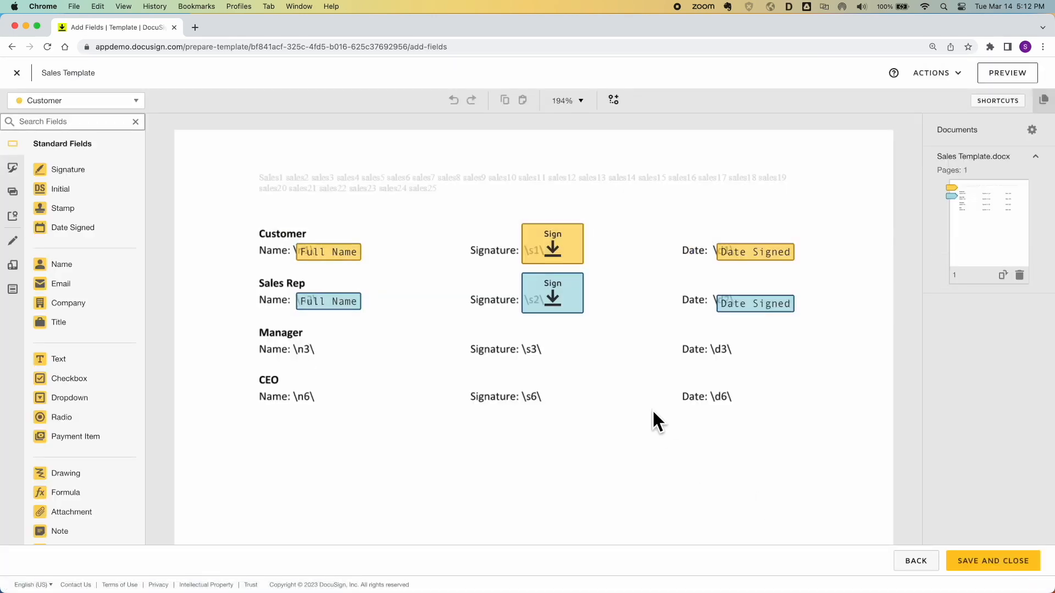
# Copy the Sales Rep name, signature and date fields onto the Manager and CEO rows, assigning each recipient
pyautogui.moveTo(285, 278); pyautogui.dragTo(818, 329)
pyautogui.moveTo(610, 307); pyautogui.dragTo(562, 352)
pyautogui.click(967, 191)
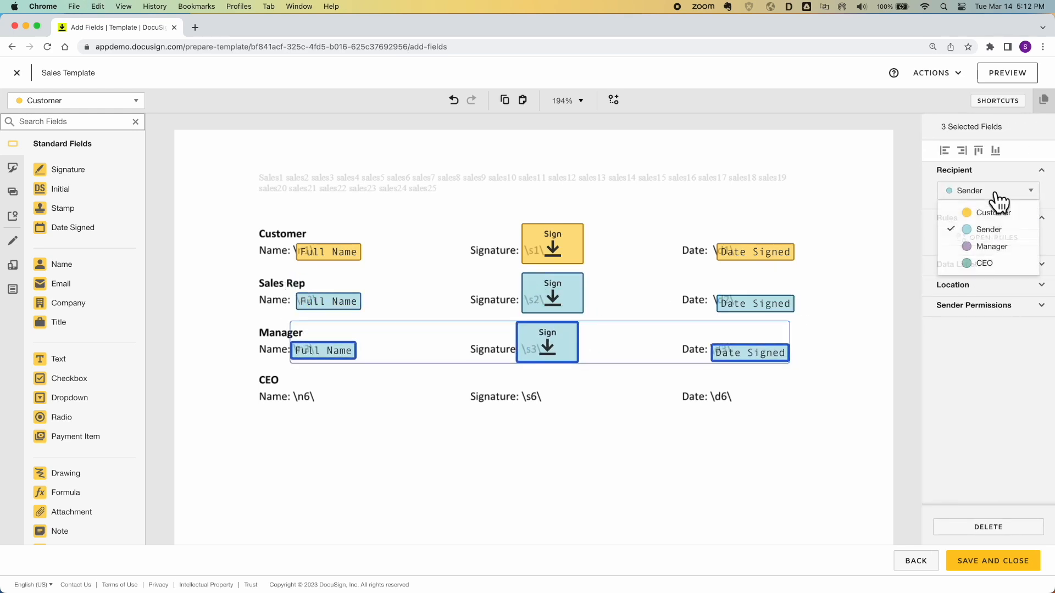
pyautogui.click(990, 245)
pyautogui.press('super+v')
pyautogui.moveTo(585, 367)
pyautogui.mouseDown()
pyautogui.moveTo(566, 370)
pyautogui.moveTo(558, 396)
pyautogui.mouseUp()
pyautogui.click(980, 203)
pyautogui.click(983, 261)
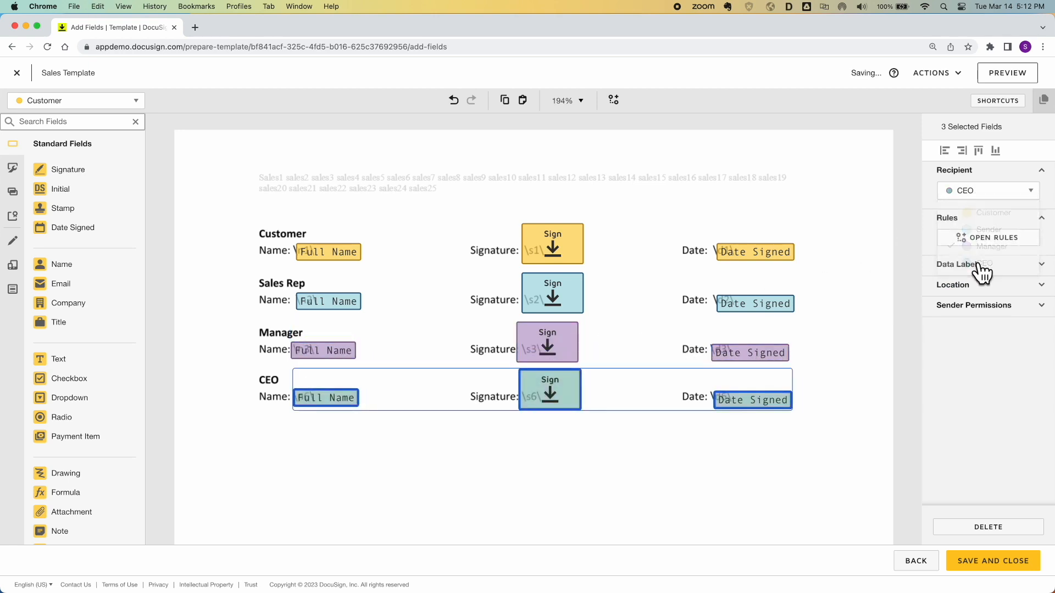
# AutoPlace the Manager name, signature and date fields on \n3\, \s3\ and \d3\
pyautogui.click(329, 354)
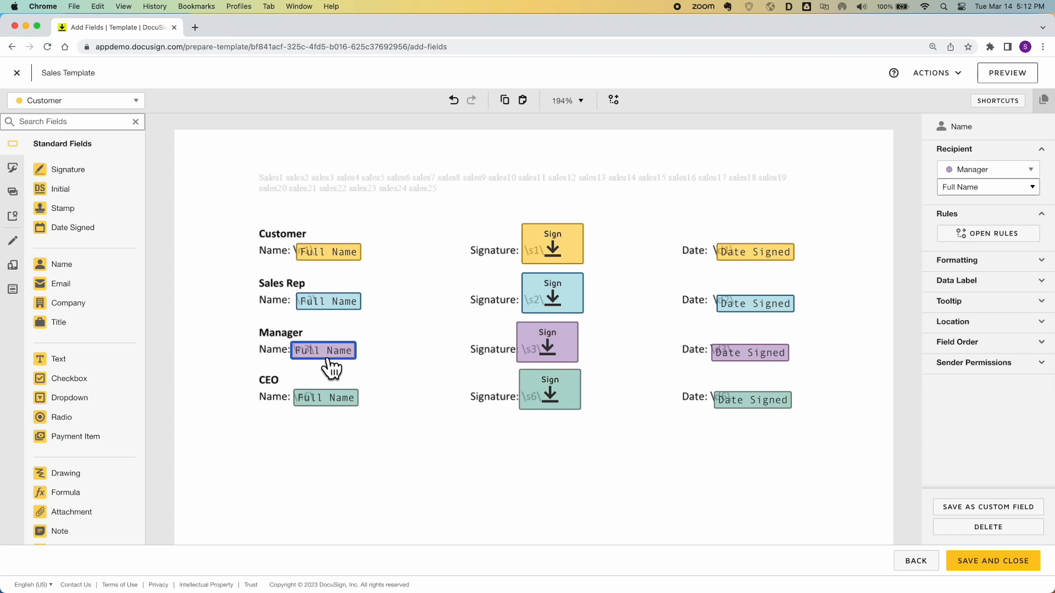
pyautogui.click(992, 324)
pyautogui.click(982, 396)
pyautogui.click(499, 155)
pyautogui.write('\\n3\\')
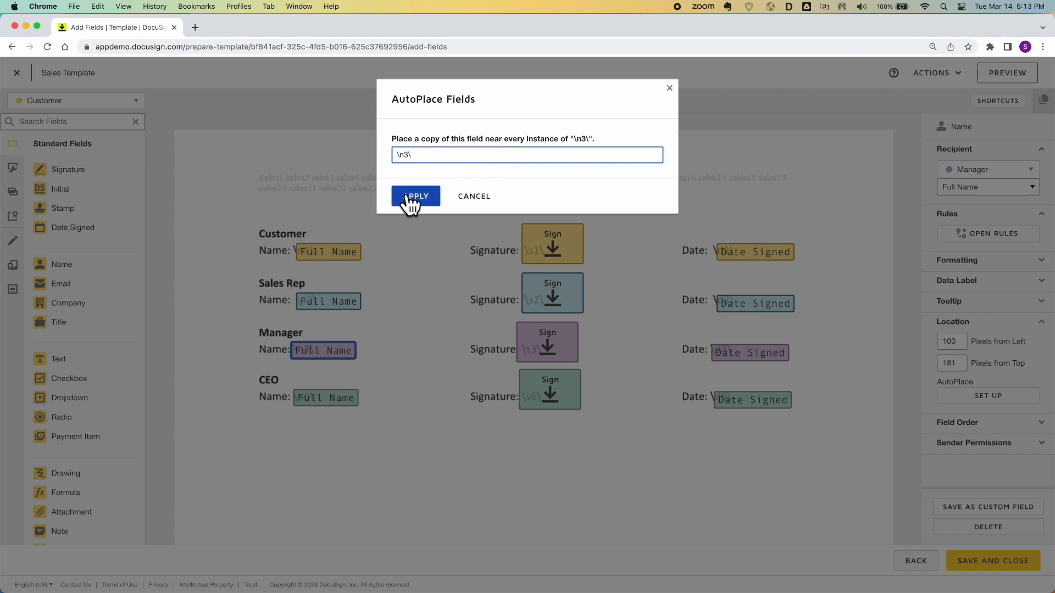
pyautogui.click(410, 197)
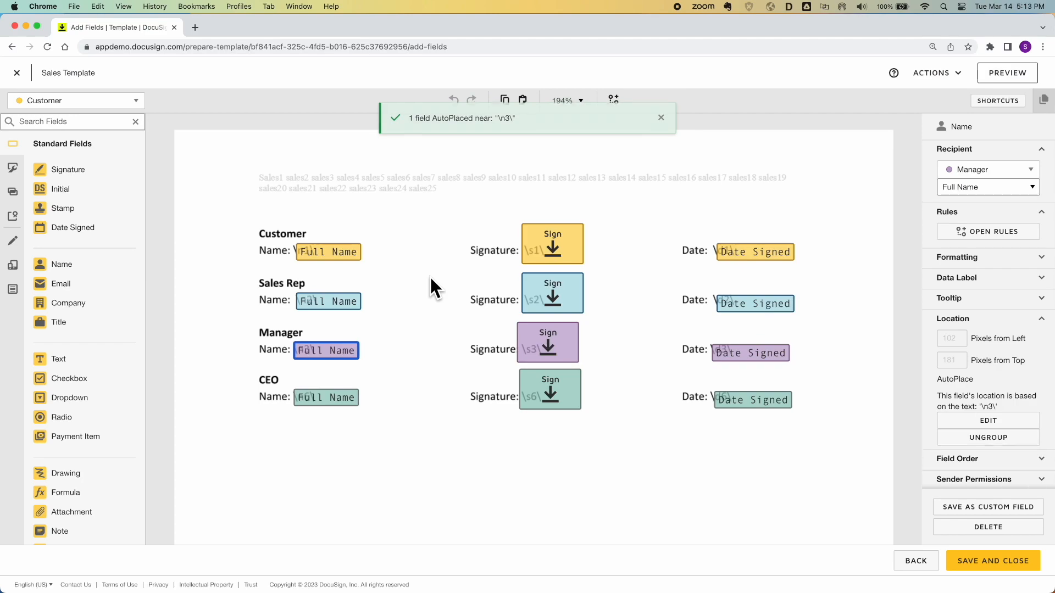
pyautogui.click(549, 348)
pyautogui.click(989, 397)
pyautogui.press('Return')
pyautogui.click(731, 354)
pyautogui.click(988, 359)
pyautogui.write('\\d3\\')
pyautogui.press('Return')
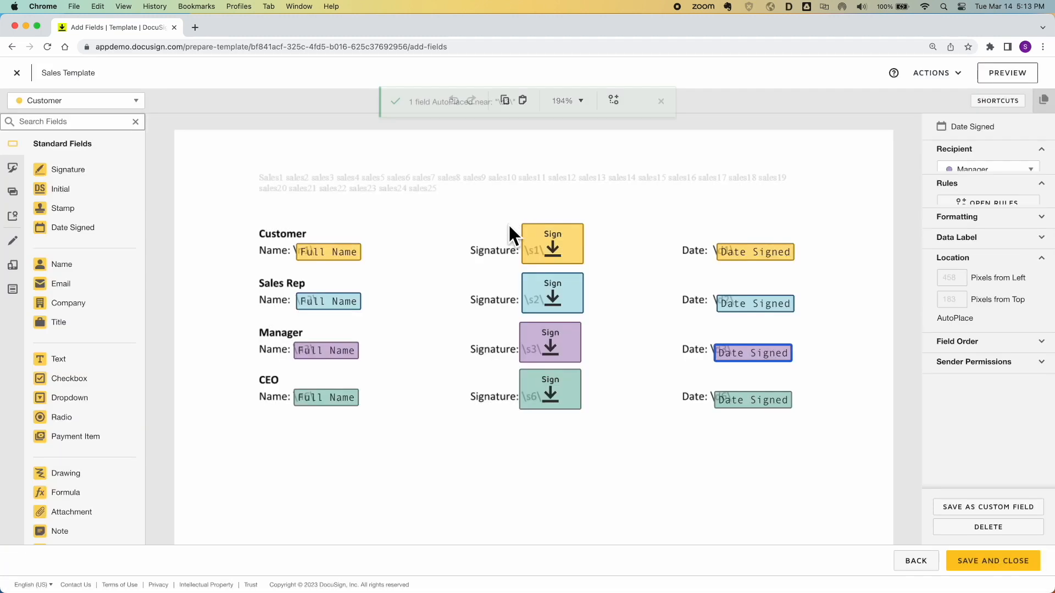
# AutoPlace the CEO name, signature and date fields on \n6\, \s6\ and \d6\, then save
pyautogui.click(336, 399)
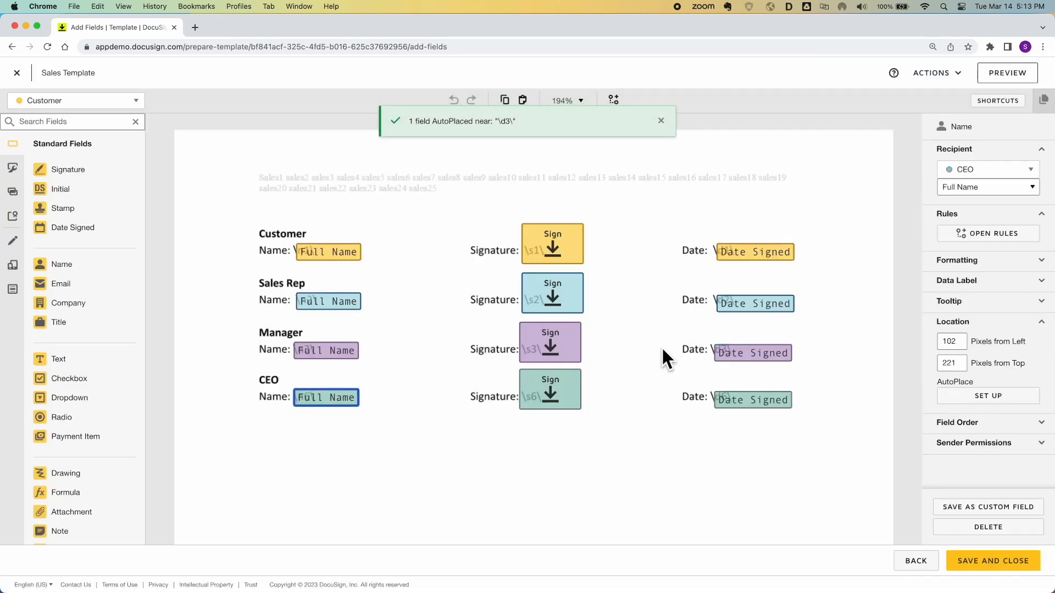
pyautogui.click(959, 395)
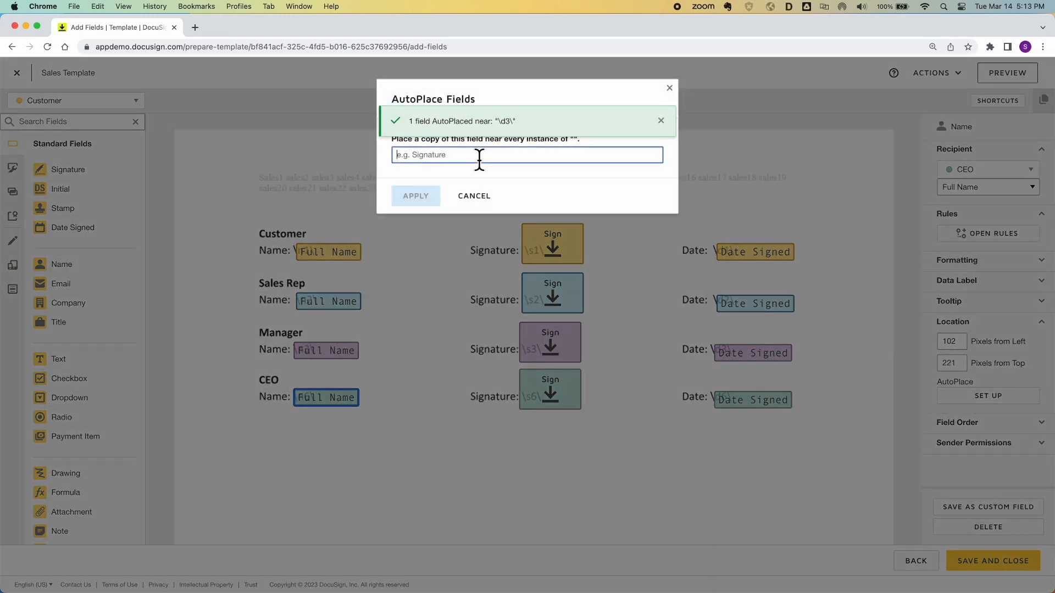
pyautogui.write('\\n6\\')
pyautogui.click(416, 196)
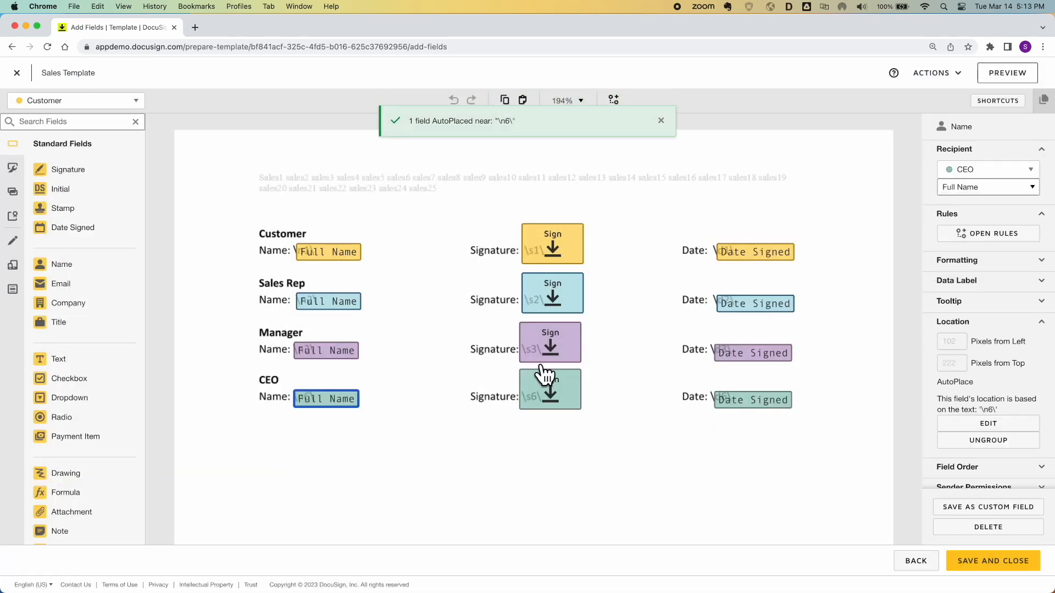
pyautogui.click(556, 396)
pyautogui.click(960, 394)
pyautogui.write('\\s6\\')
pyautogui.click(416, 196)
pyautogui.click(752, 400)
pyautogui.click(983, 358)
pyautogui.write('\\d6\\')
pyautogui.press('Return')
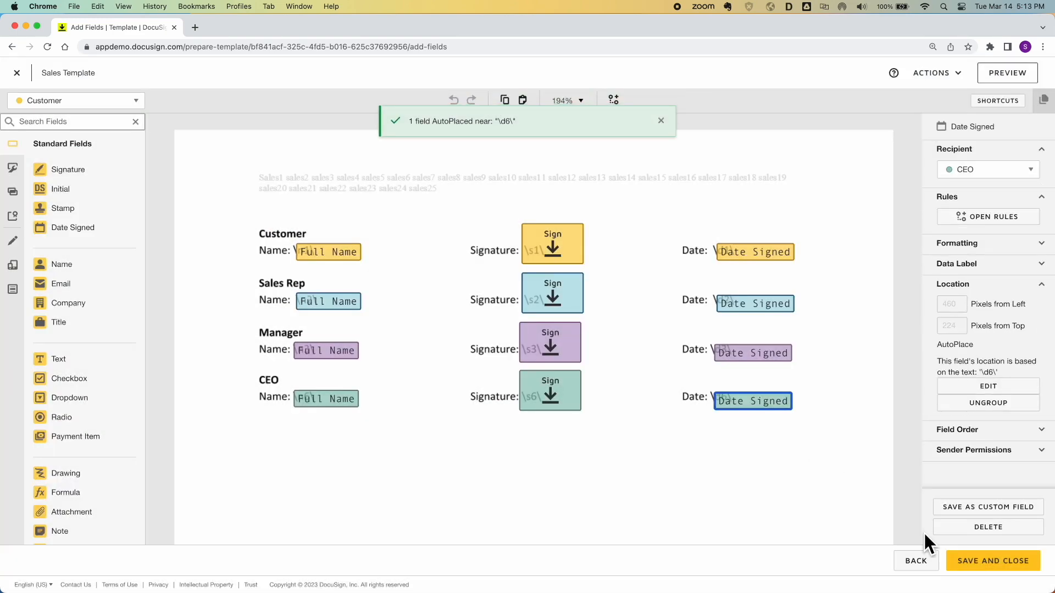
pyautogui.click(974, 558)
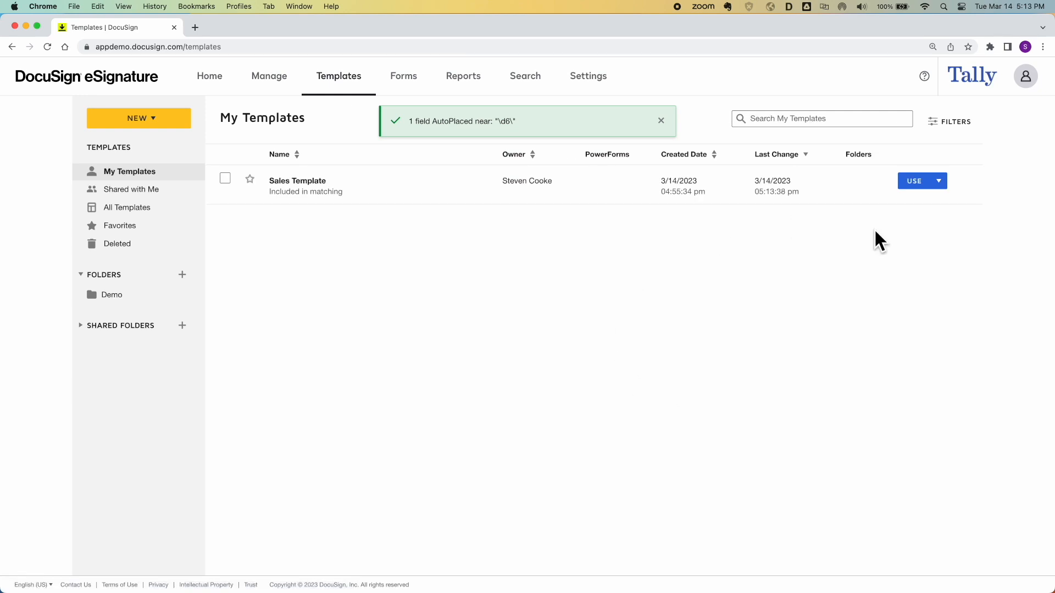
# Open and dismiss the Sales Template's Use actions list, then show every open window
pyautogui.click(939, 181)
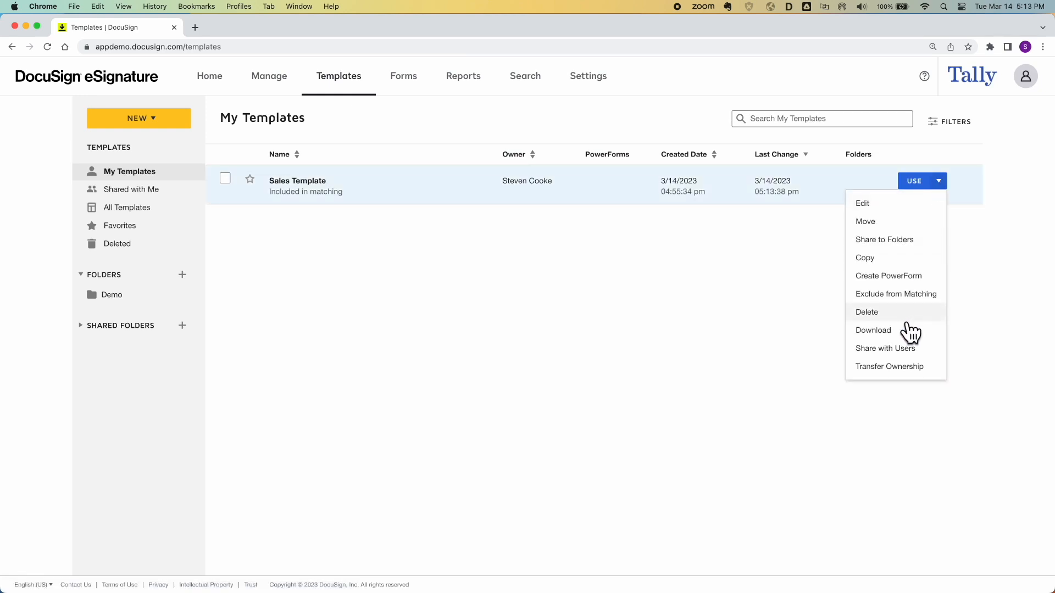
pyautogui.click(742, 336)
pyautogui.hotkey('ctrl', 'Up')
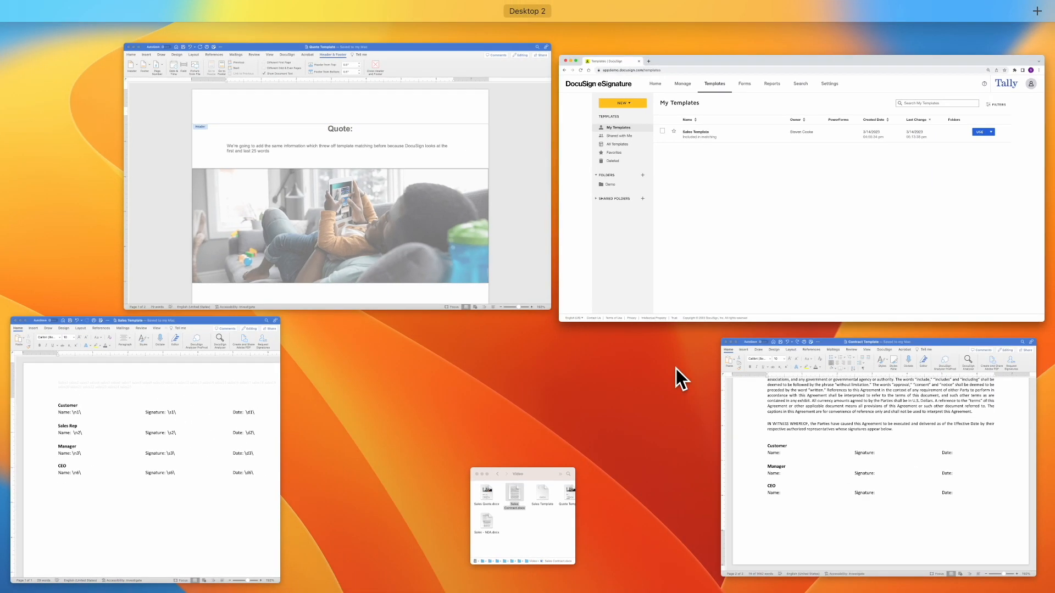
# Hide the tags in the Customer, Manager and CEO signature blocks of the Contract Template
pyautogui.click(763, 381)
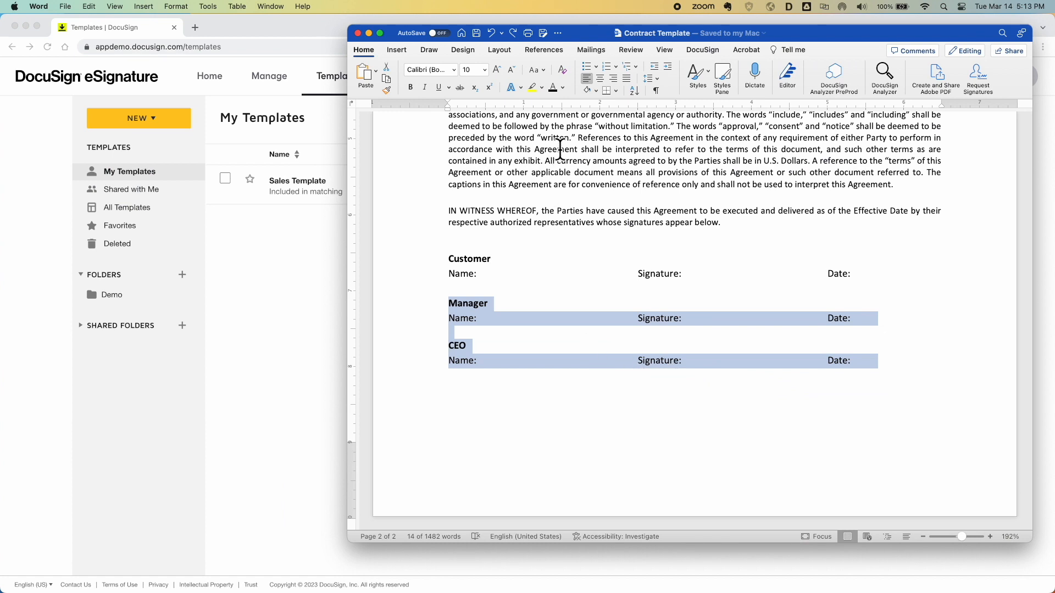
pyautogui.moveTo(447, 260); pyautogui.dragTo(928, 382)
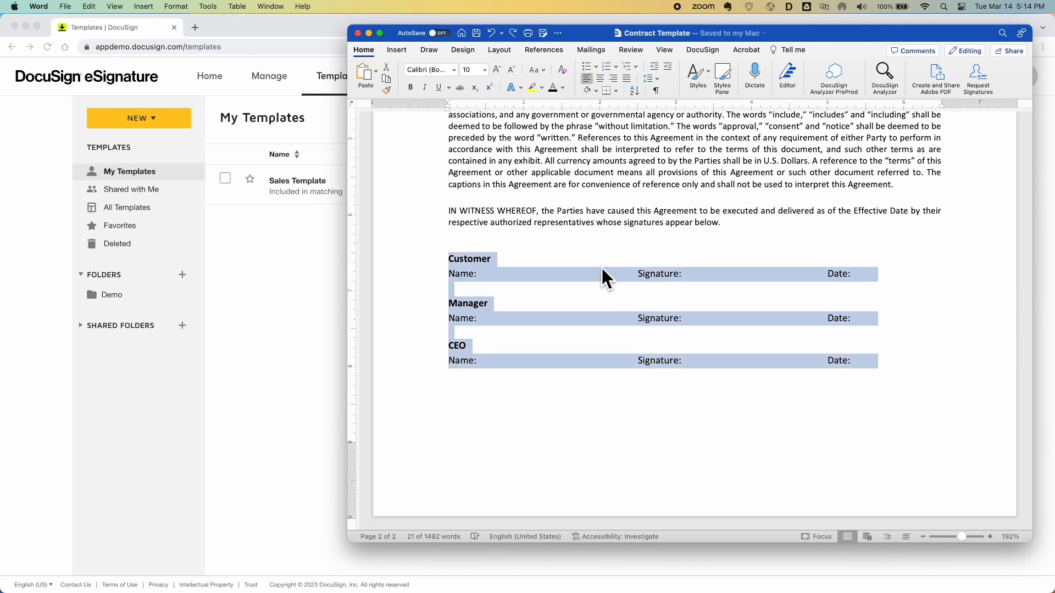
pyautogui.click(606, 234)
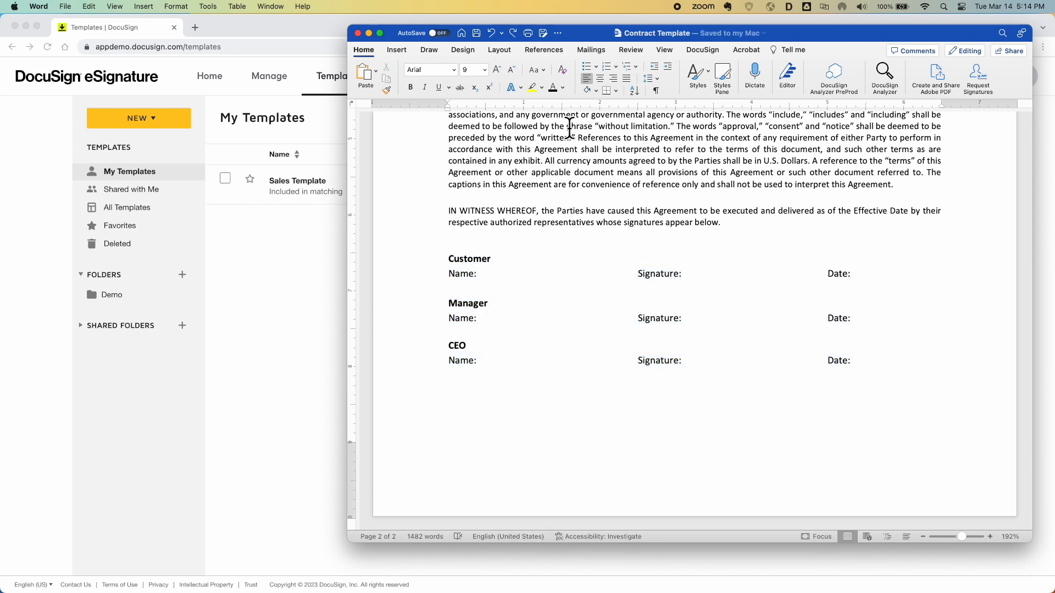
# Save the document as 'Contract 1234' and bring up the DocuSign tools in a wider window
pyautogui.click(543, 34)
pyautogui.write('Contract 1234')
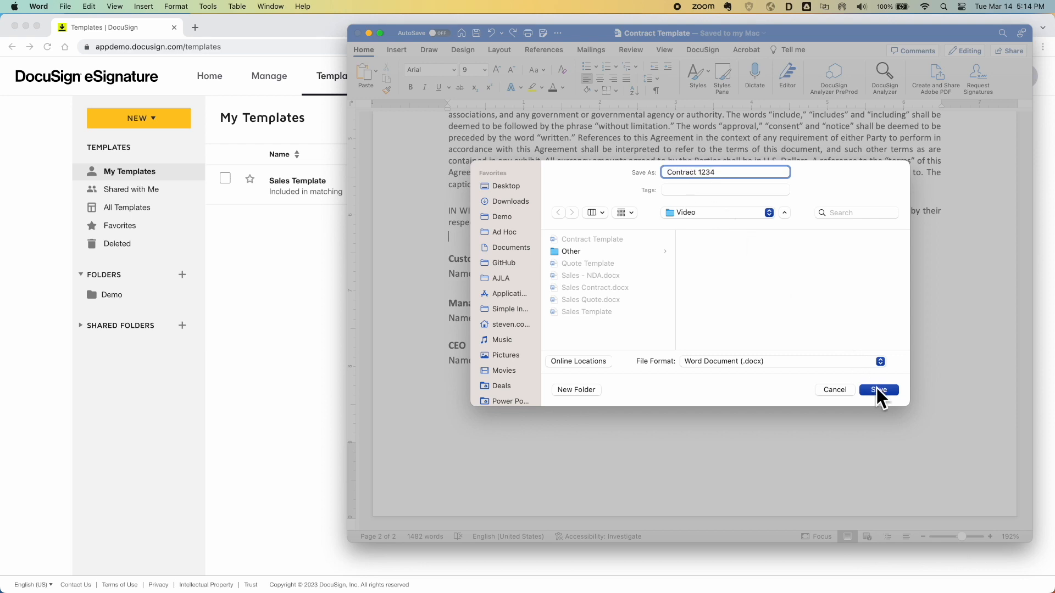
pyautogui.click(878, 390)
pyautogui.moveTo(349, 165); pyautogui.dragTo(147, 172)
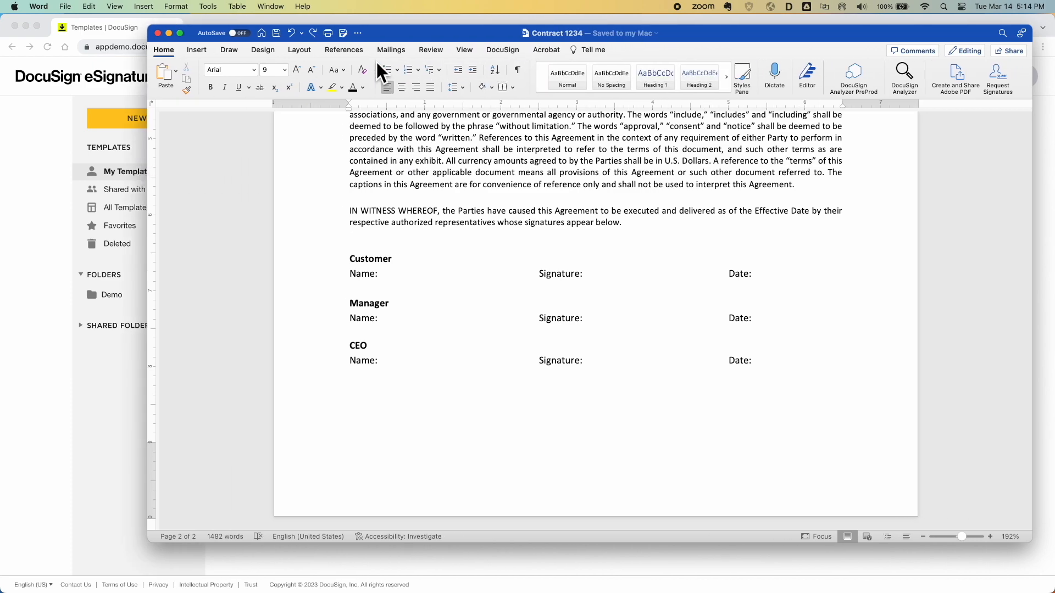
pyautogui.click(496, 52)
# Request signatures on Contract 1234, apply the matched Sales Template and review its recipients
pyautogui.scroll(20, 418, 261)
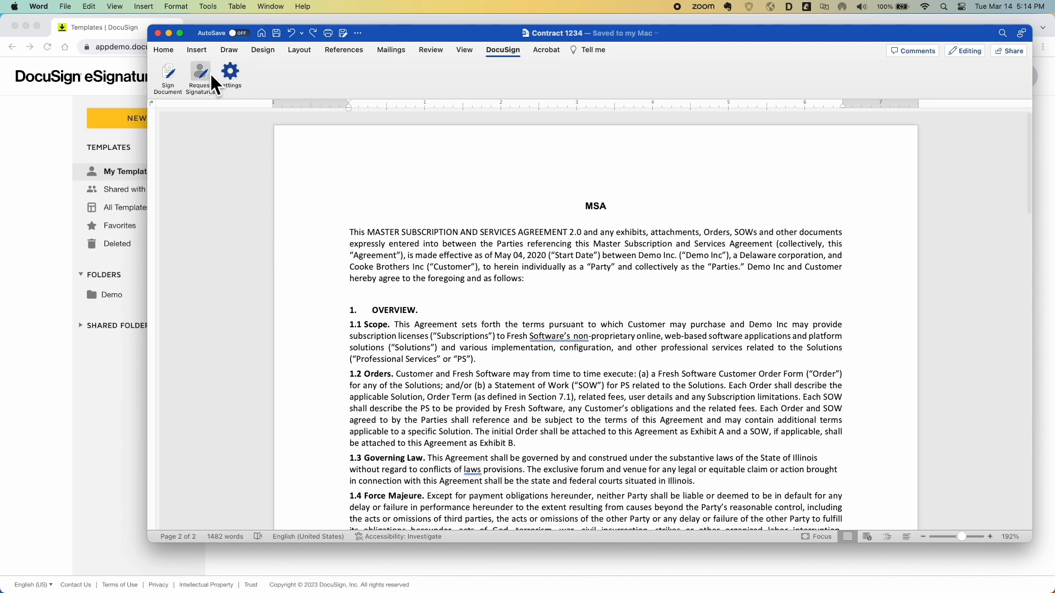
pyautogui.click(207, 73)
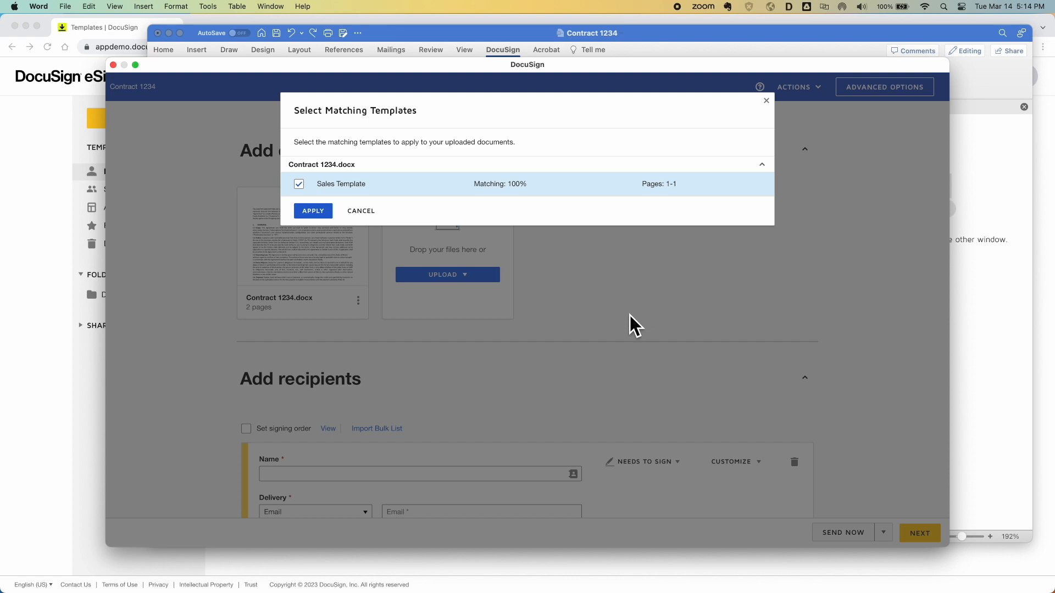
pyautogui.click(318, 215)
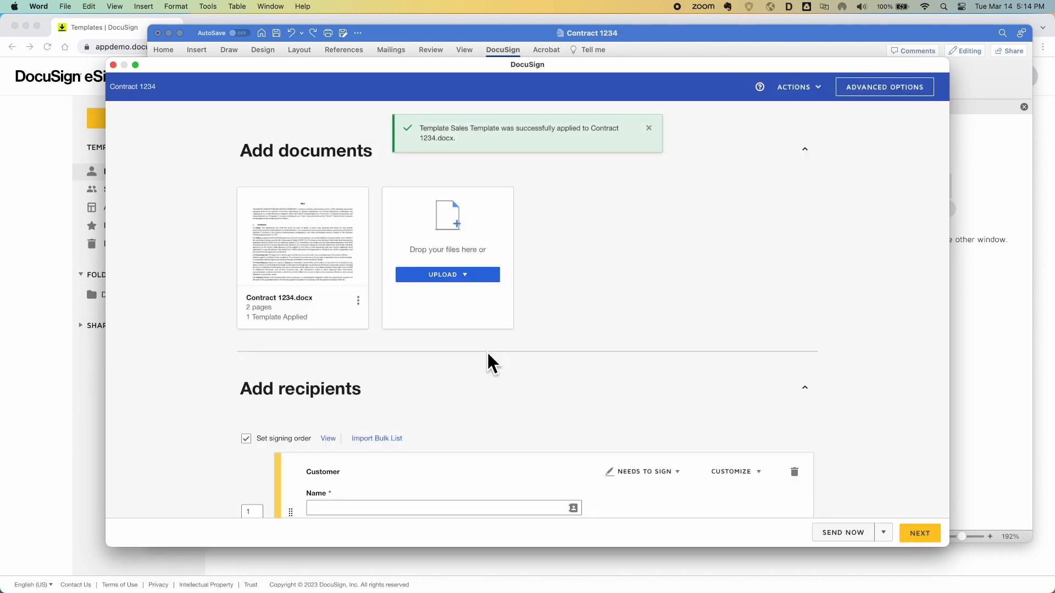
pyautogui.scroll(-5, 487, 351)
pyautogui.scroll(-2, 487, 350)
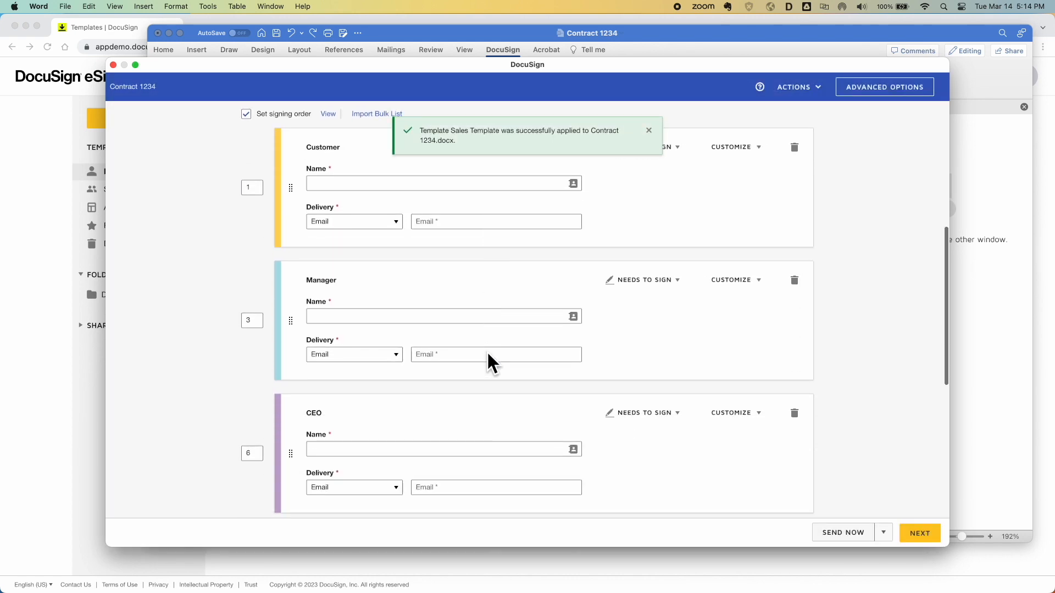
pyautogui.scroll(-1, 486, 351)
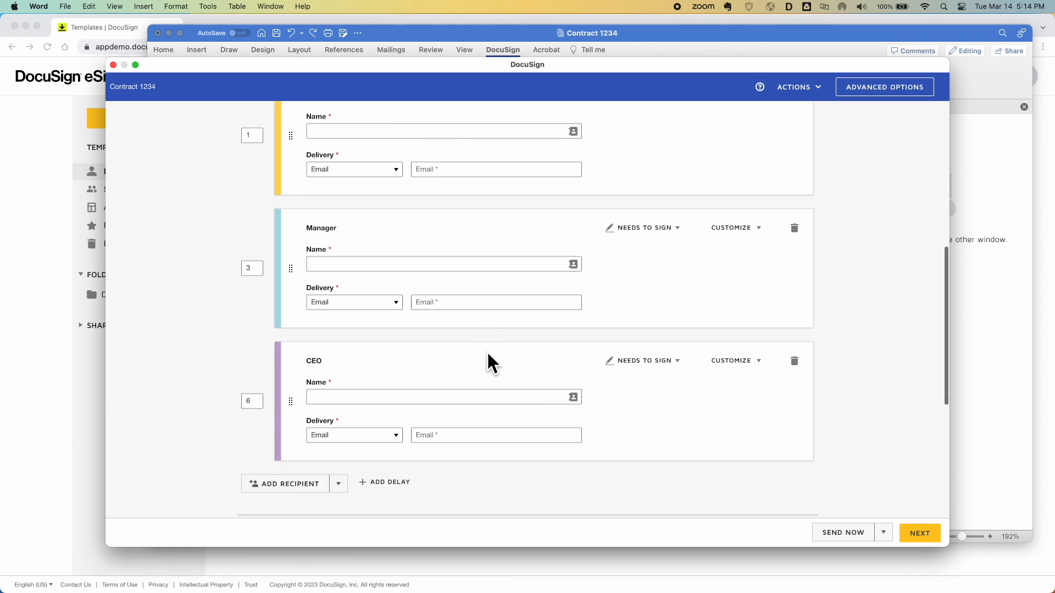
pyautogui.scroll(6, 486, 363)
# Discard the draft envelope and close the DocuSign side pane
pyautogui.click(811, 89)
pyautogui.click(780, 165)
pyautogui.click(476, 188)
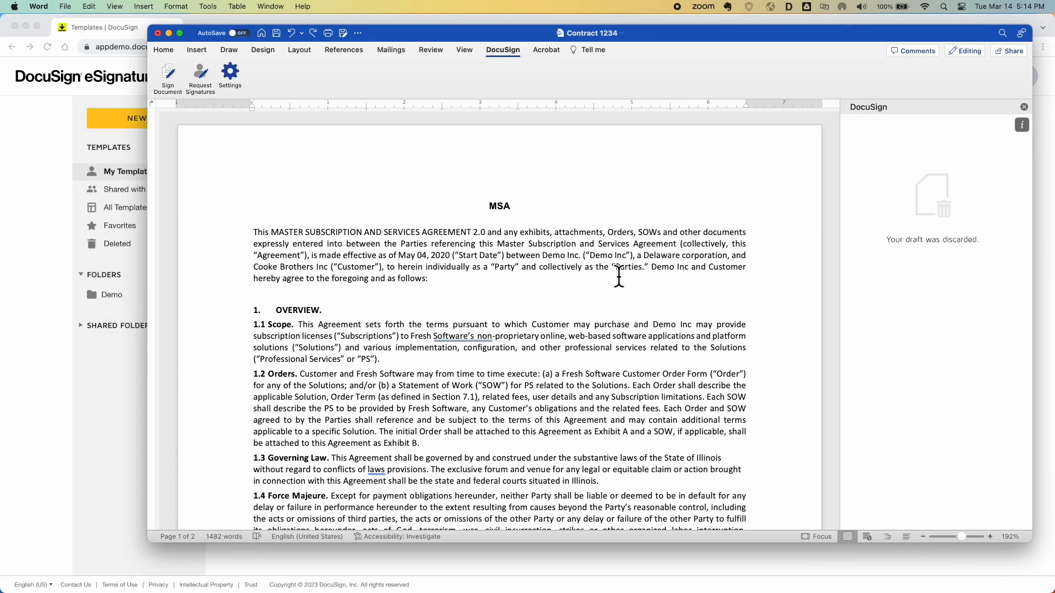
pyautogui.click(1025, 107)
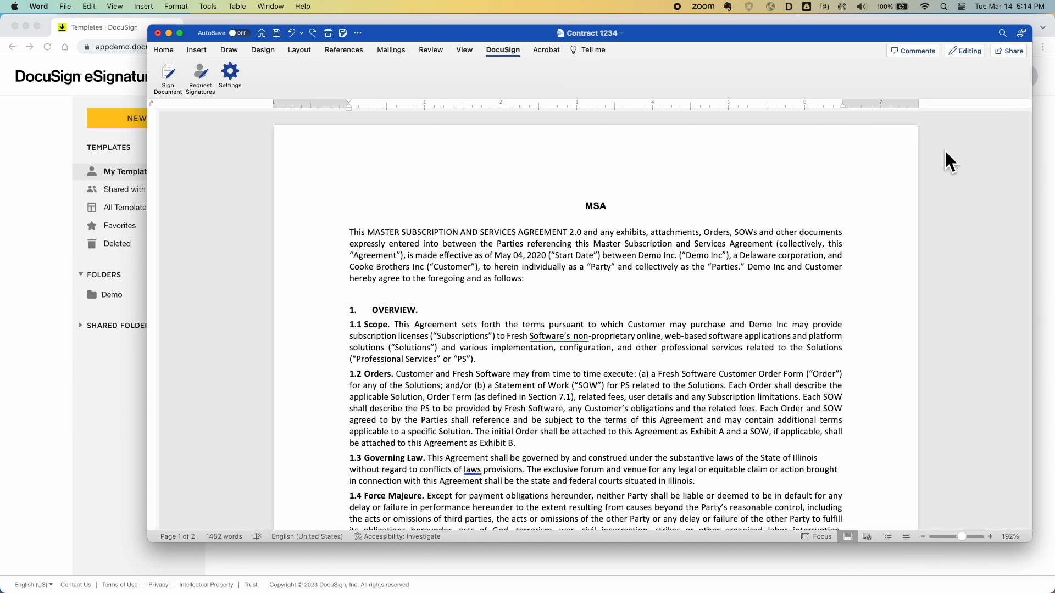
# Save as 'Contract 5678' and delete sections 3 through 5 with the empty line
pyautogui.click(343, 32)
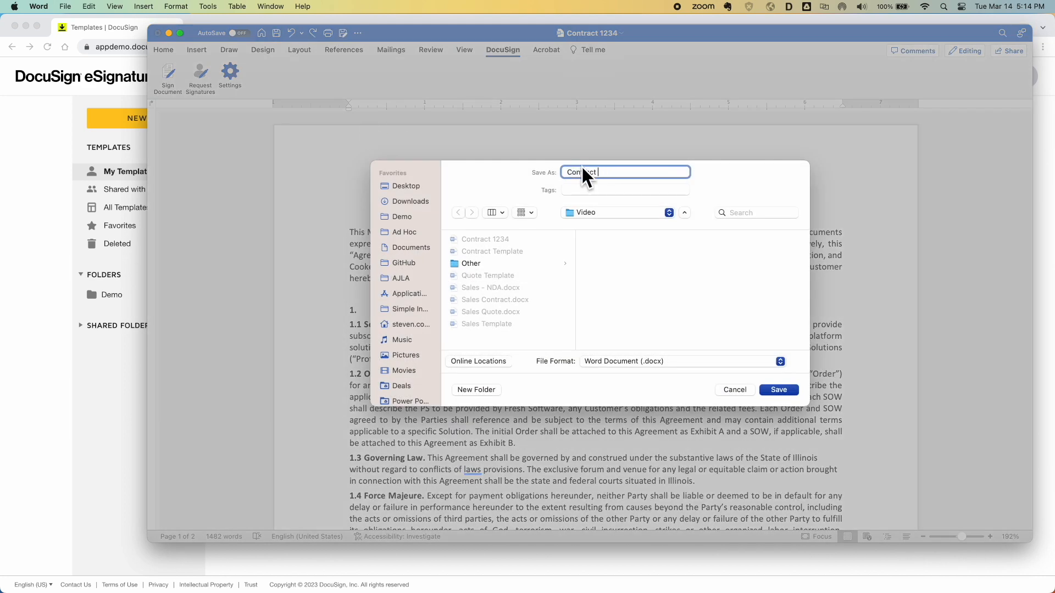
pyautogui.press('Return')
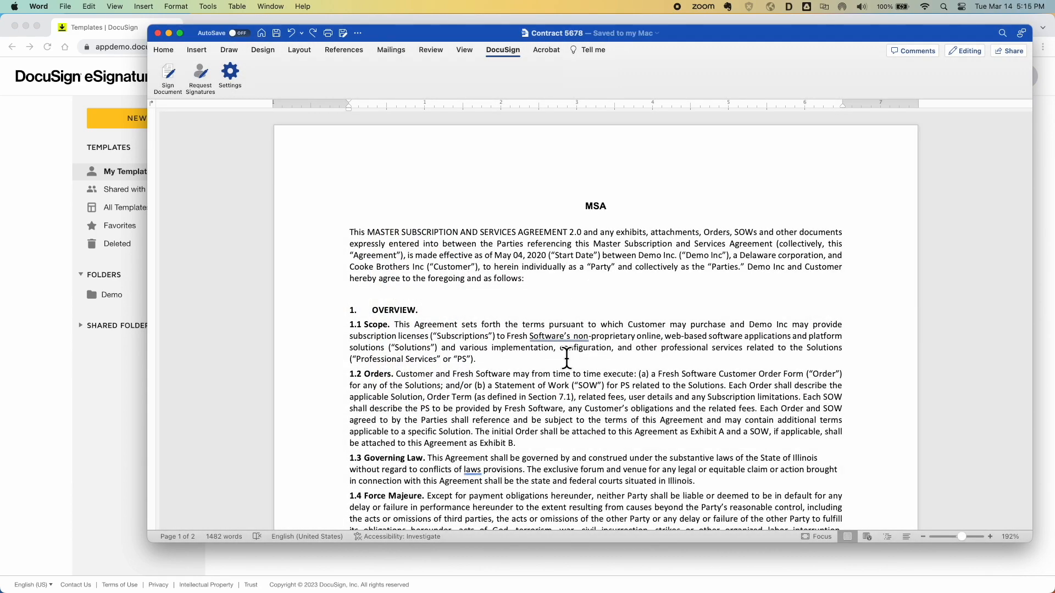
pyautogui.scroll(-20, 567, 358)
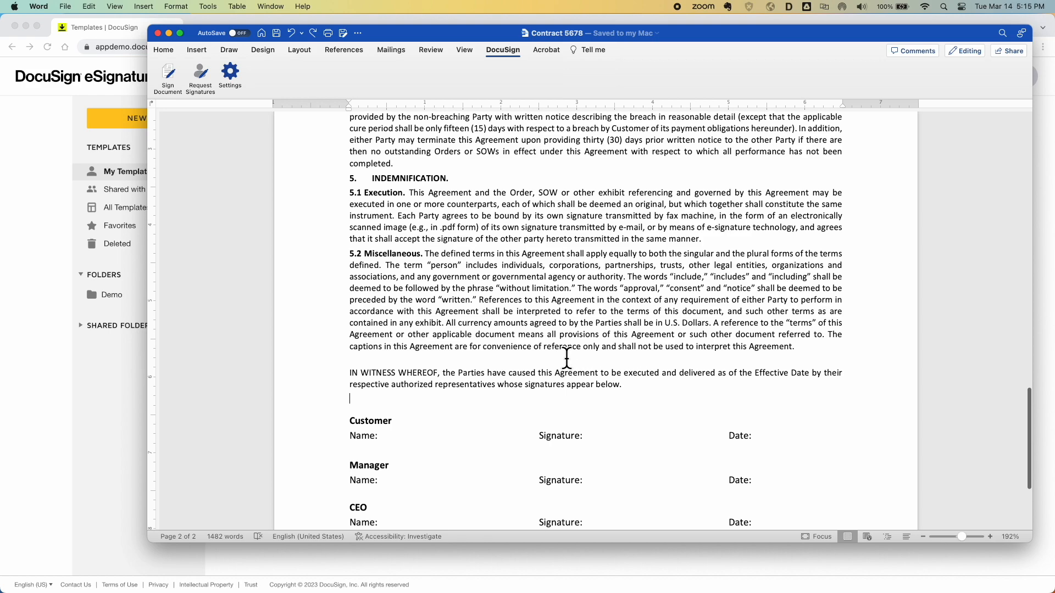
pyautogui.scroll(1, 566, 358)
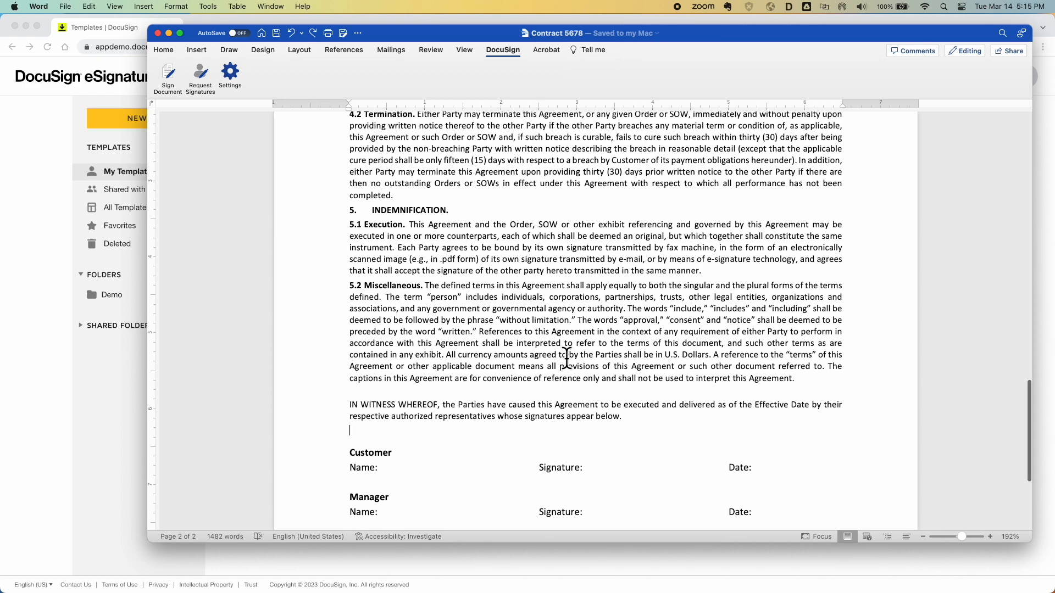
pyautogui.moveTo(810, 379); pyautogui.dragTo(385, 176)
pyautogui.scroll(12, 385, 176)
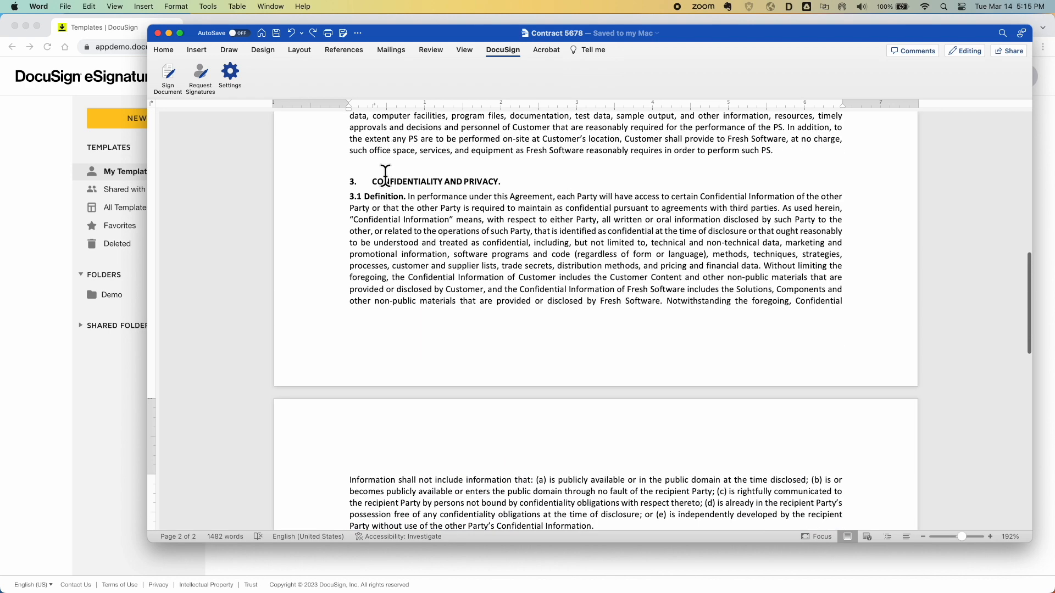
pyautogui.keyDown('shift'); pyautogui.click(340, 184); pyautogui.keyUp('shift')
pyautogui.press('BackSpace')
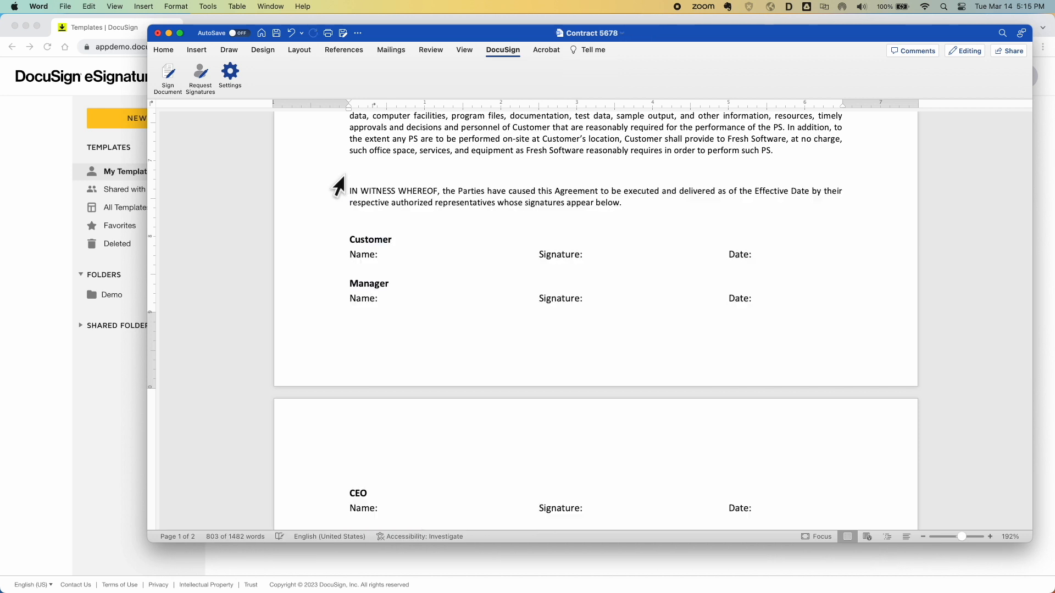
pyautogui.press('BackSpace')
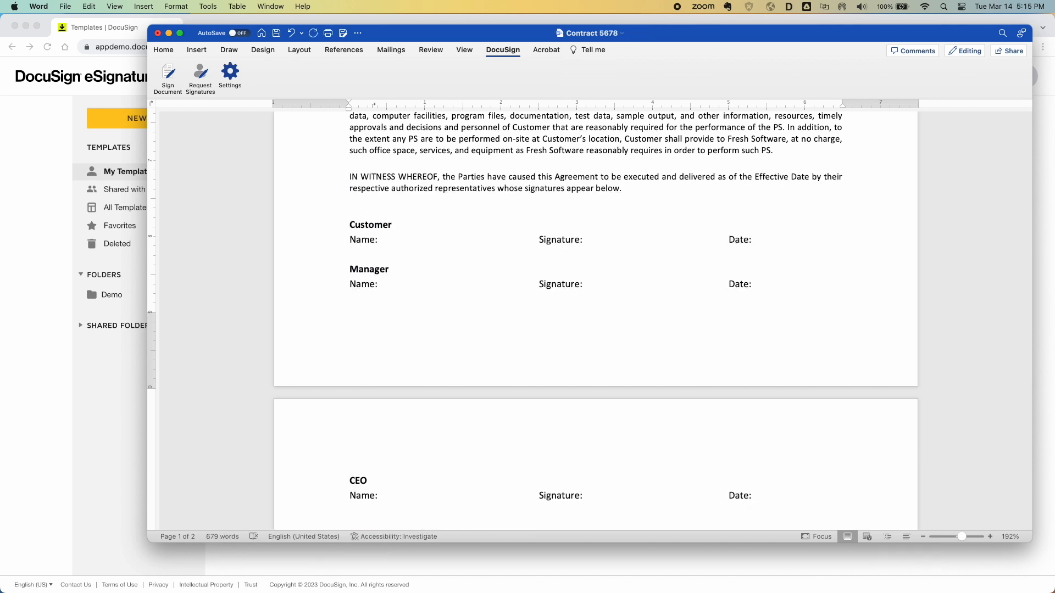
# Delete the CEO heading and its signature line
pyautogui.moveTo(800, 492)
pyautogui.mouseDown()
pyautogui.moveTo(464, 469)
pyautogui.moveTo(328, 440)
pyautogui.mouseUp()
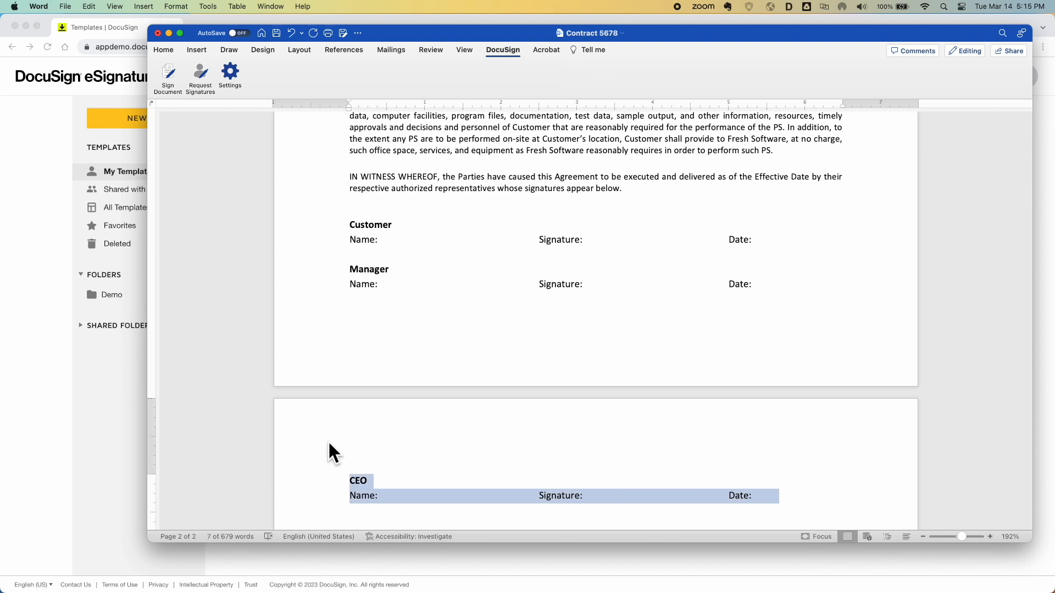
pyautogui.press('BackSpace')
pyautogui.press('BackSpace')
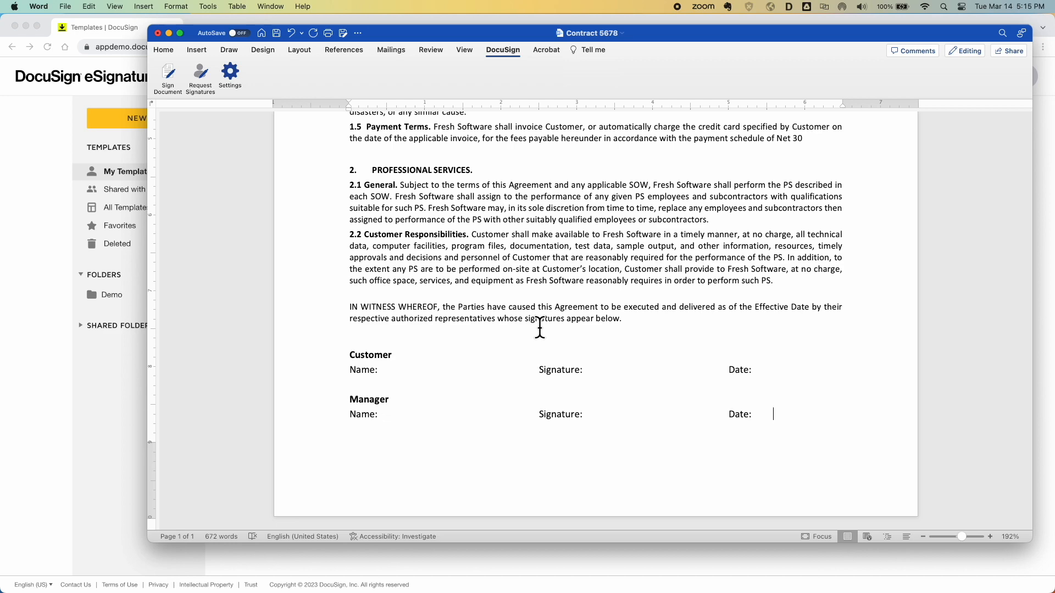
pyautogui.scroll(2, 539, 328)
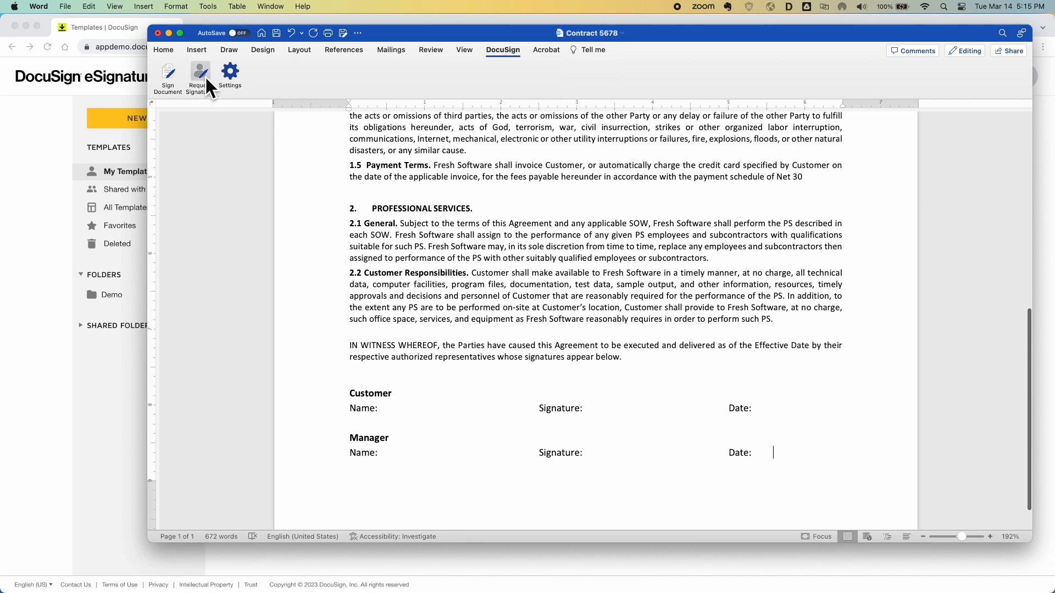
# Request signatures on Contract 5678 and apply the 100% matching Sales Template
pyautogui.click(200, 70)
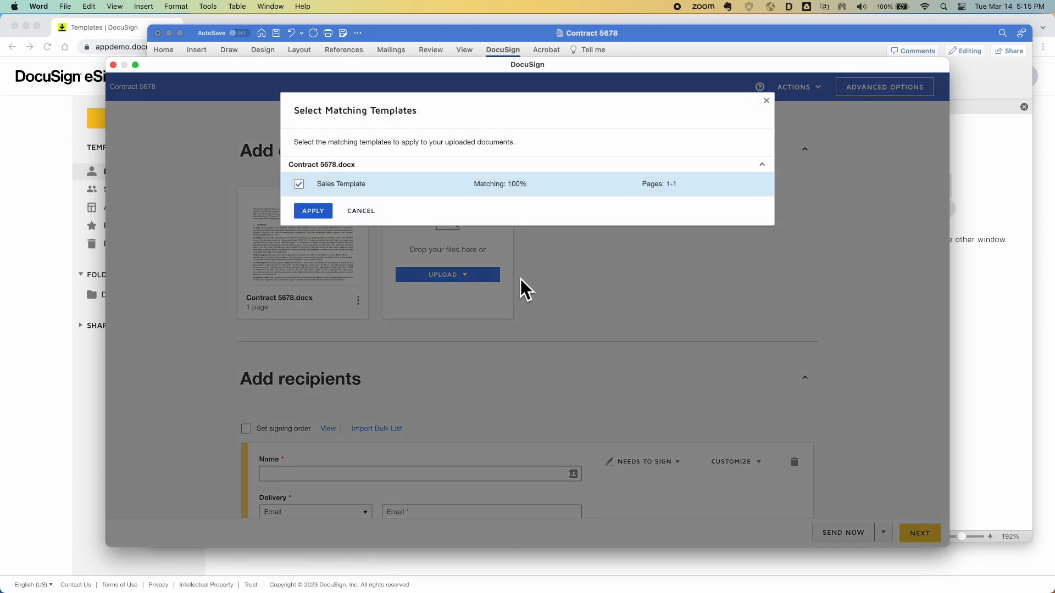
pyautogui.click(317, 210)
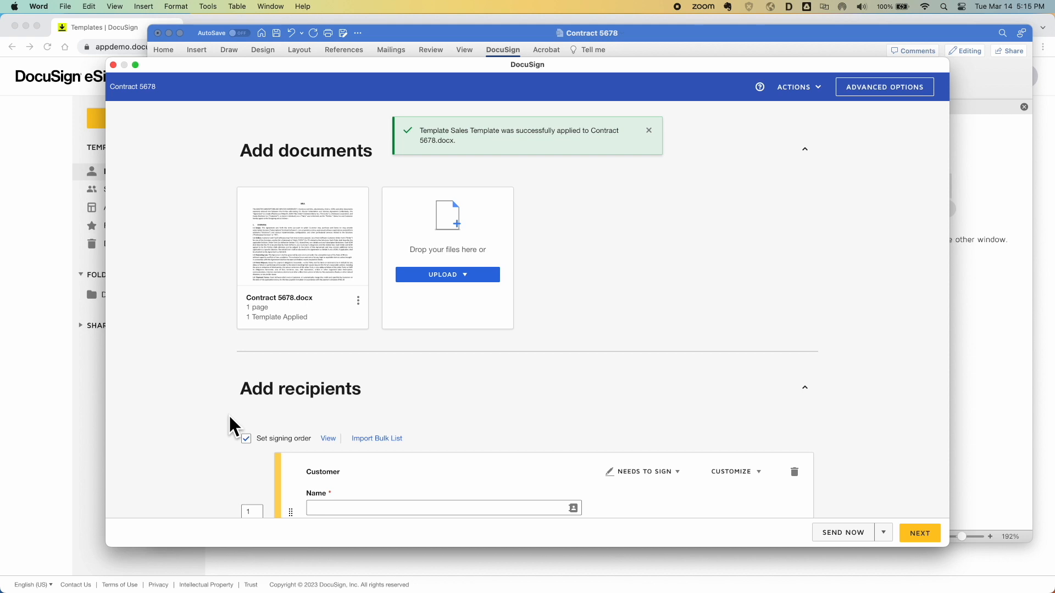
pyautogui.scroll(-5, 228, 414)
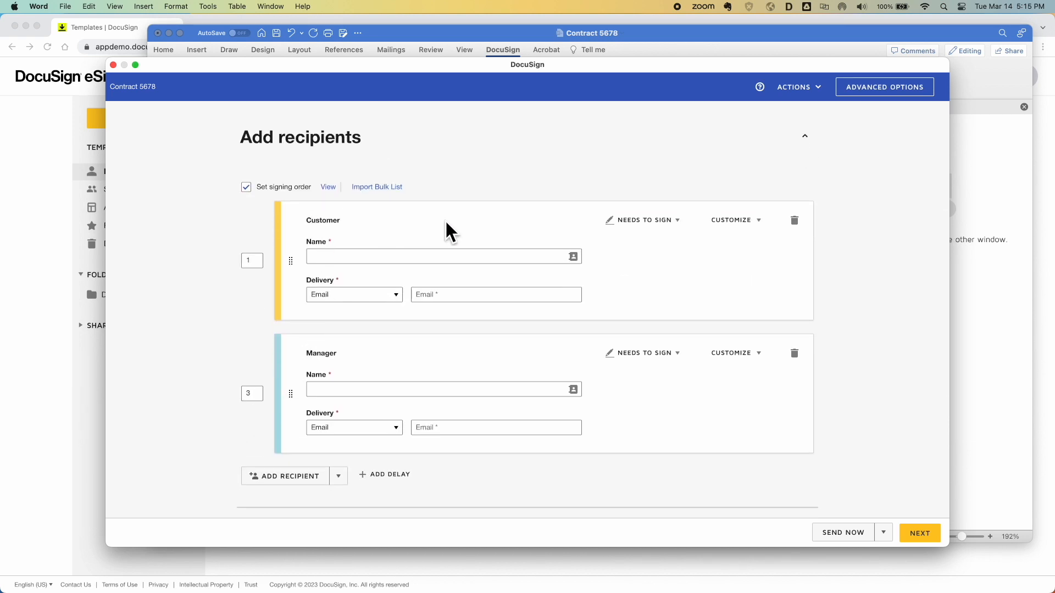
# Pick a saved contact as Customer, enter the Manager's name and e-mail, then continue
pyautogui.click(360, 256)
pyautogui.write('Sam')
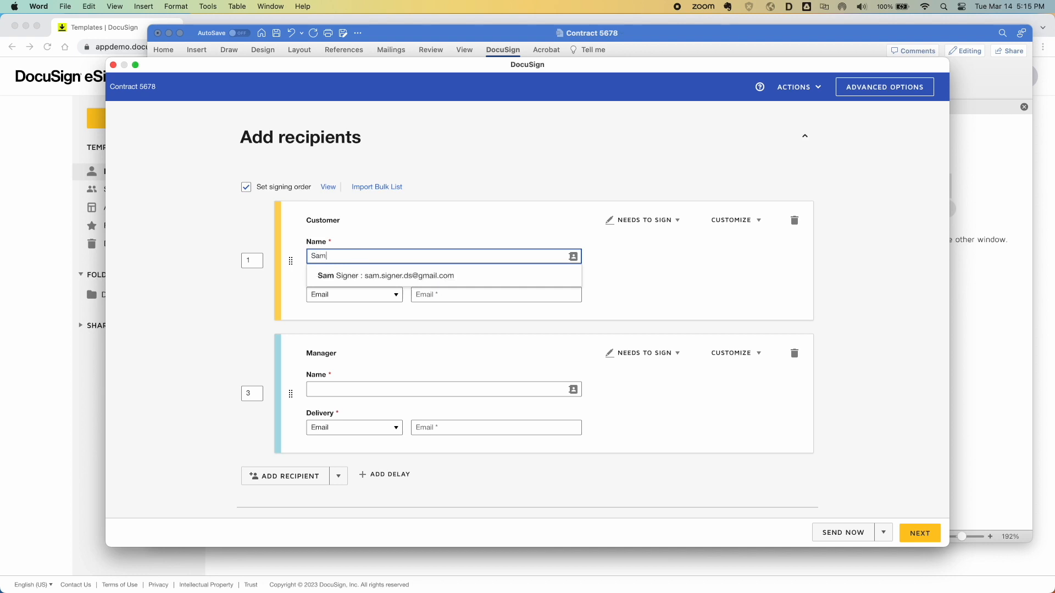
pyautogui.click(409, 276)
pyautogui.click(357, 389)
pyautogui.write('Mark Manager')
pyautogui.press('Tab')
pyautogui.press('Tab')
pyautogui.press('Tab')
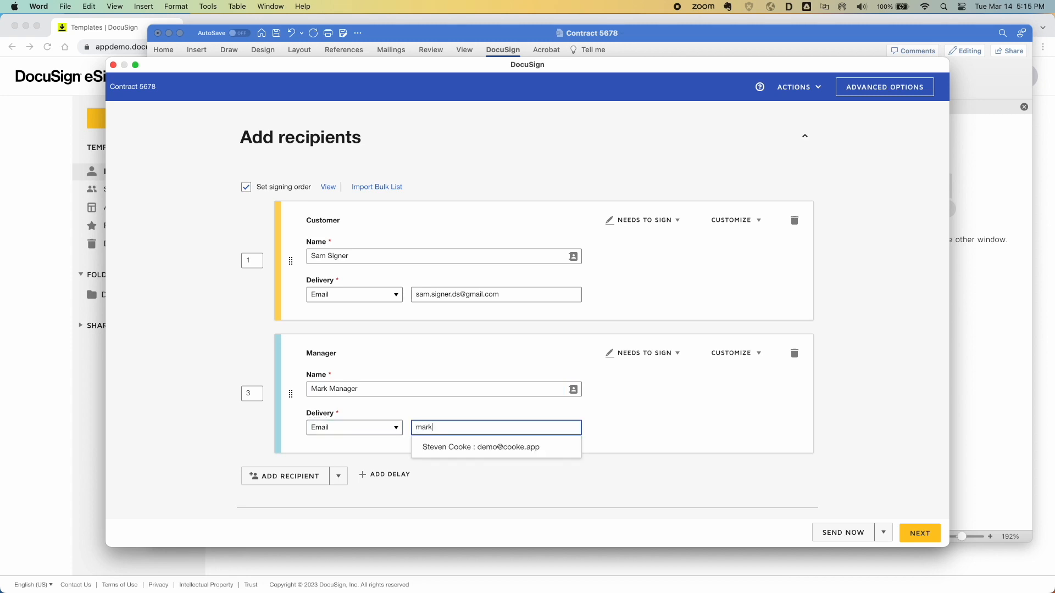
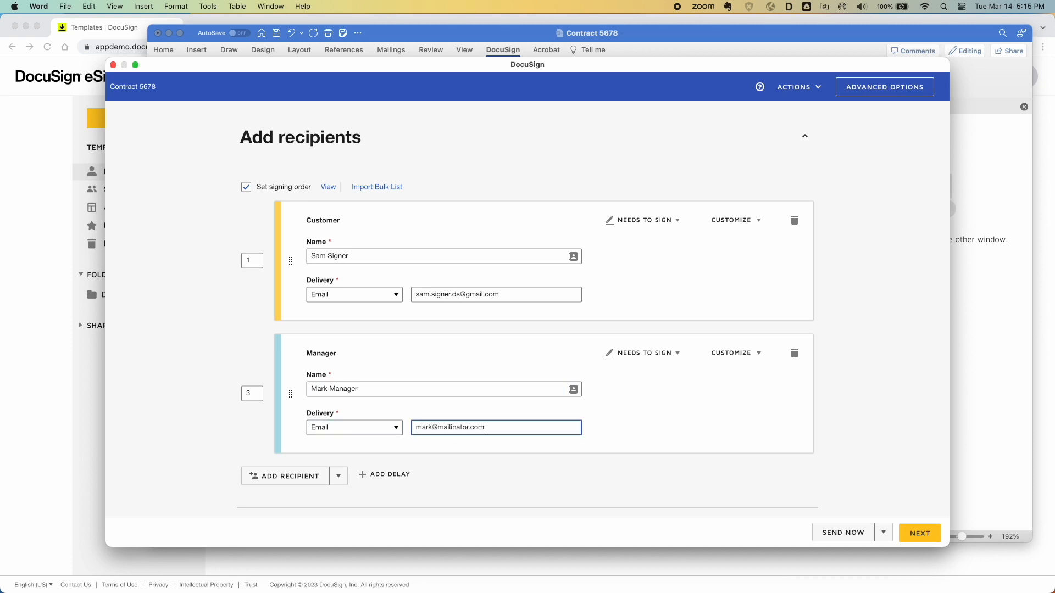
pyautogui.click(916, 534)
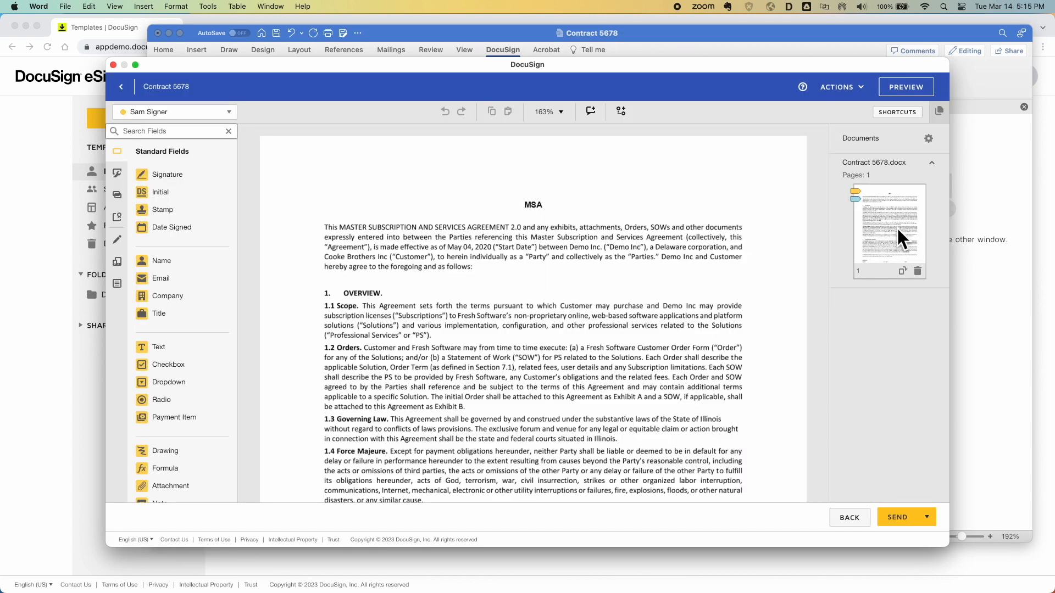
# Inspect the Customer and Manager Full Name fields and their AutoPlace location on the signature block
pyautogui.scroll(-1, 716, 326)
pyautogui.scroll(-10, 717, 325)
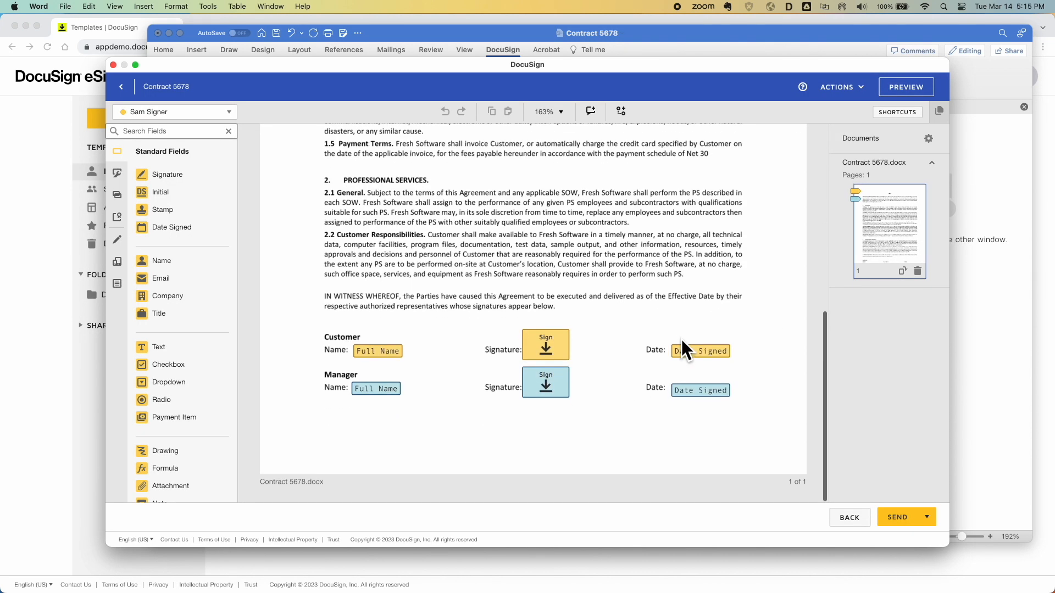
pyautogui.click(380, 355)
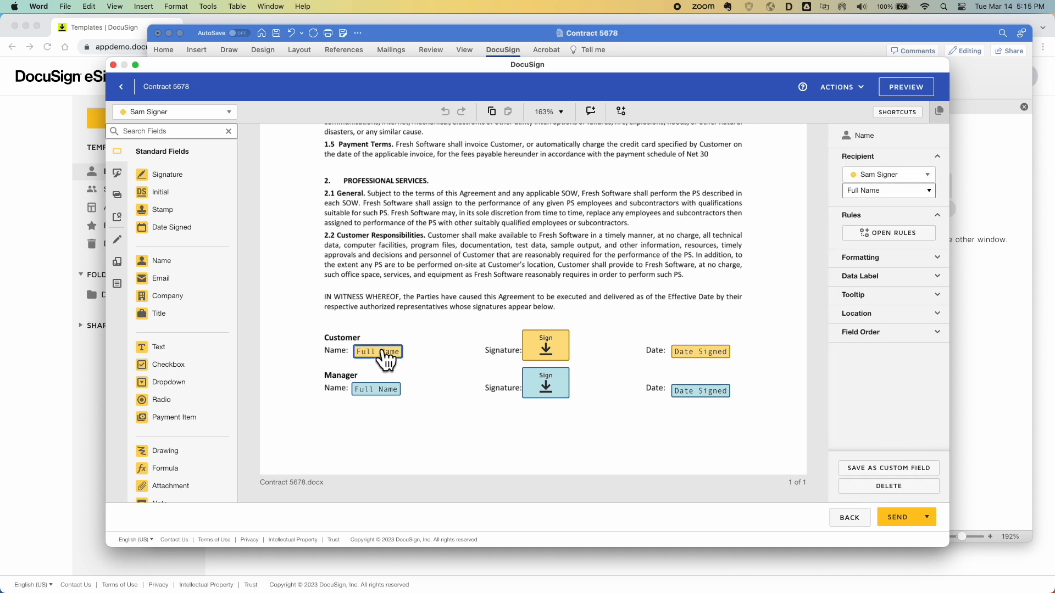
pyautogui.click(865, 315)
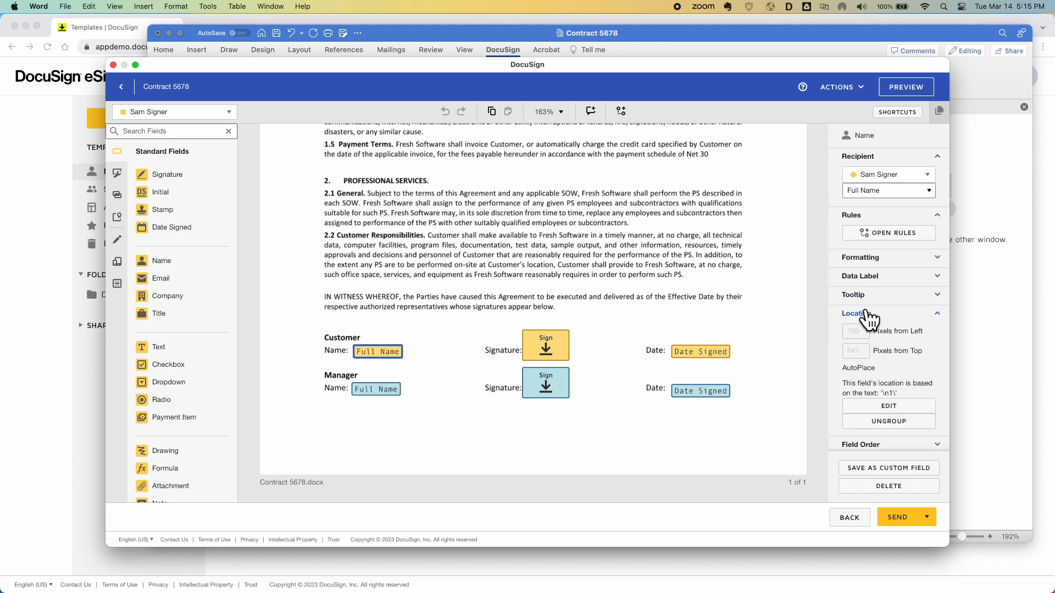
pyautogui.click(380, 390)
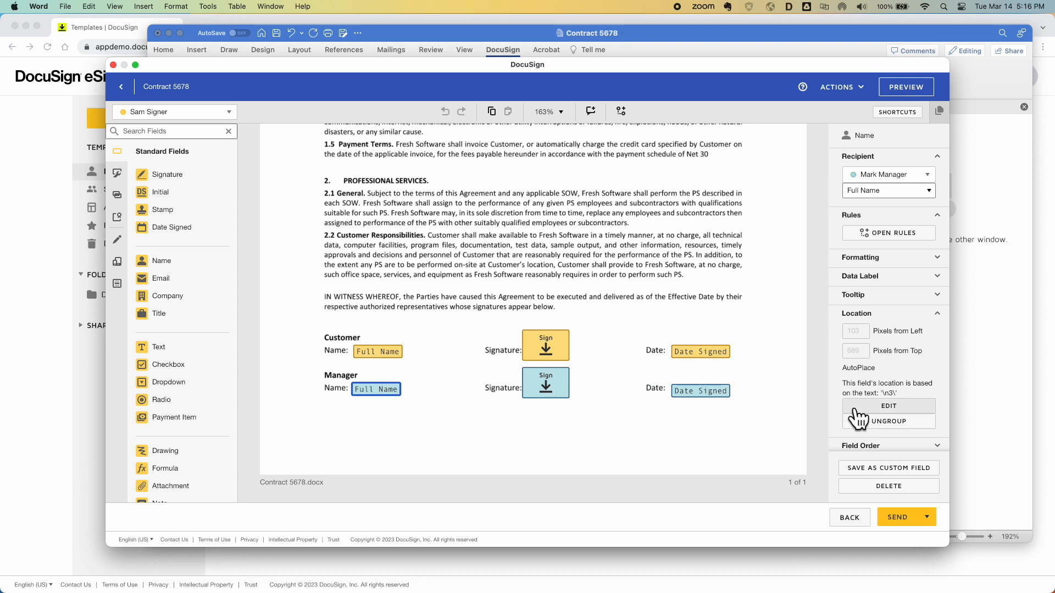